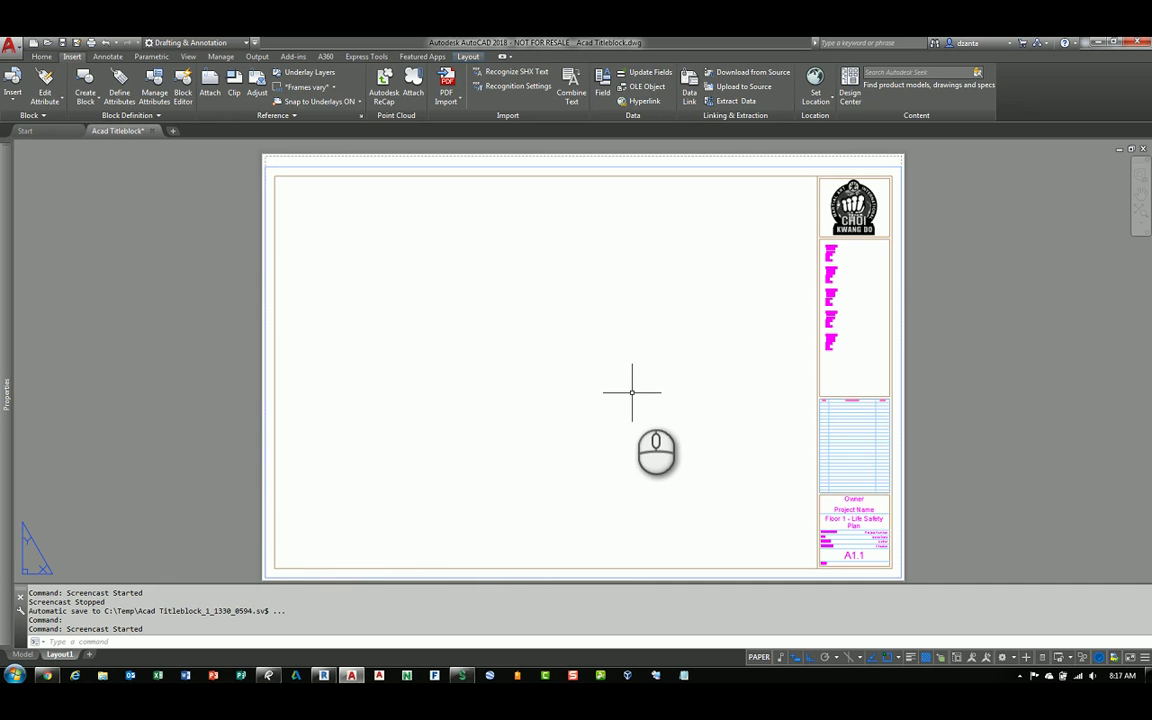
Pan and zoom around the Acad Titleblock sheet to inspect the revision table and sheet number A1.1
{"action": "middle_click_drag", "start_coordinate": [553, 329], "coordinate": [553, 322]}
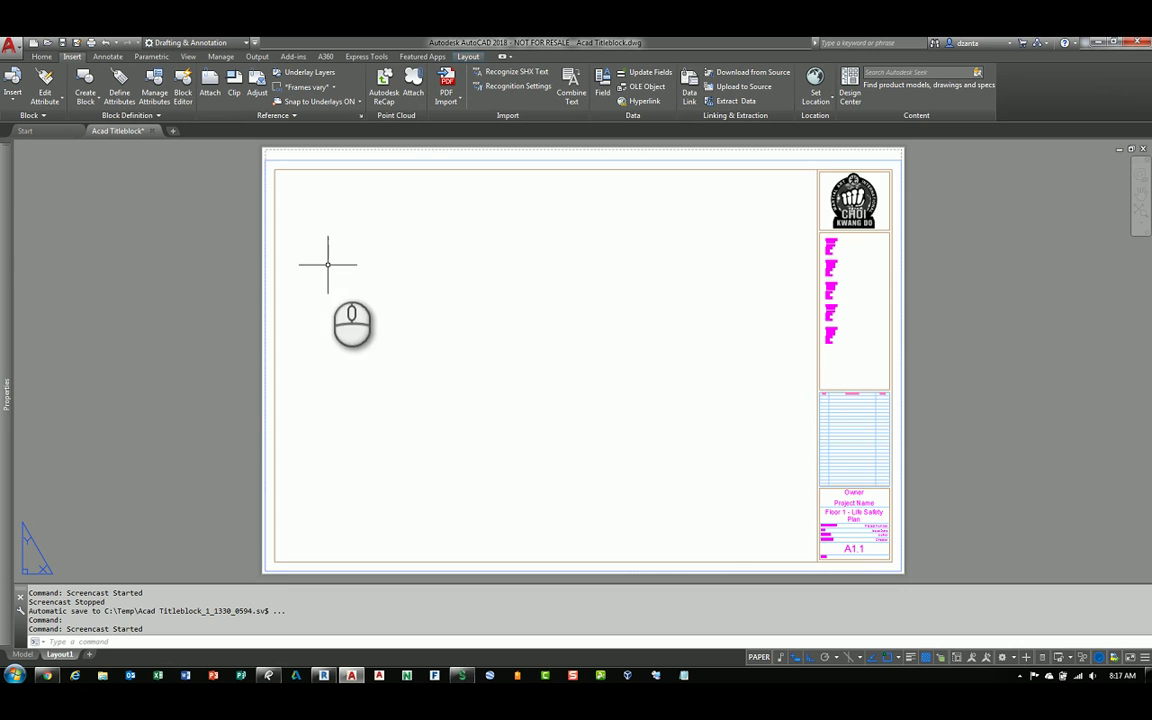
{"action": "scroll", "coordinate": [916, 184], "scroll_direction": "up", "scroll_amount": 3}
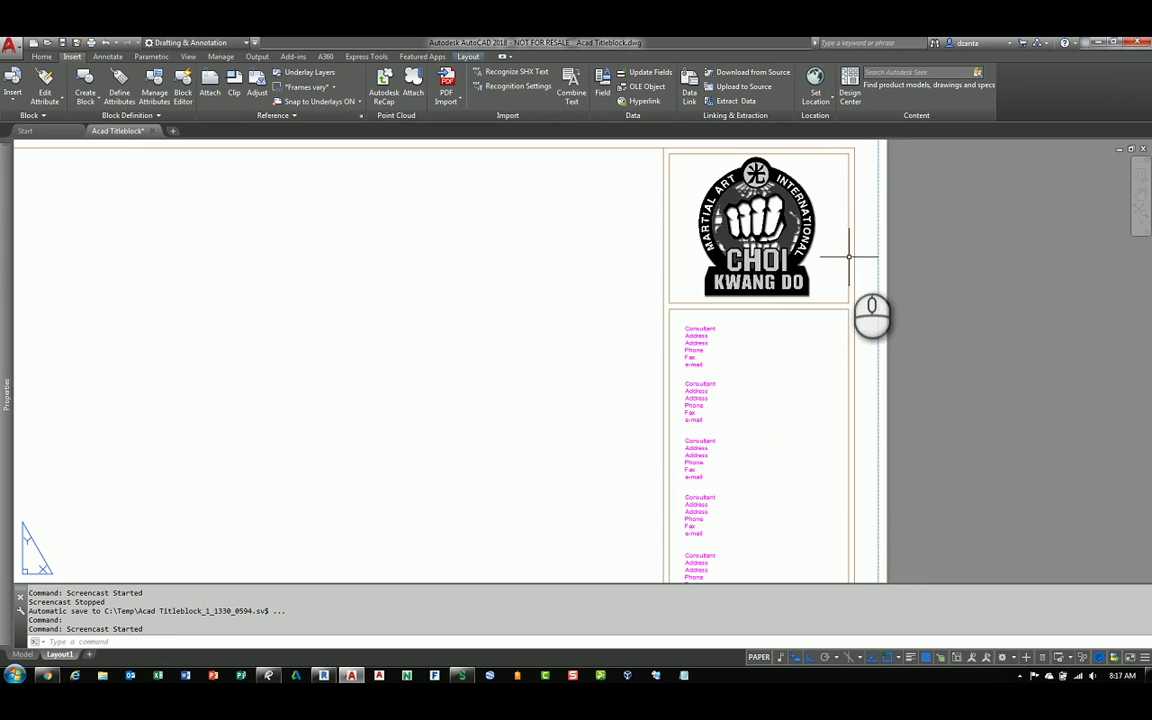
{"action": "scroll", "coordinate": [771, 320], "scroll_direction": "down", "scroll_amount": 2}
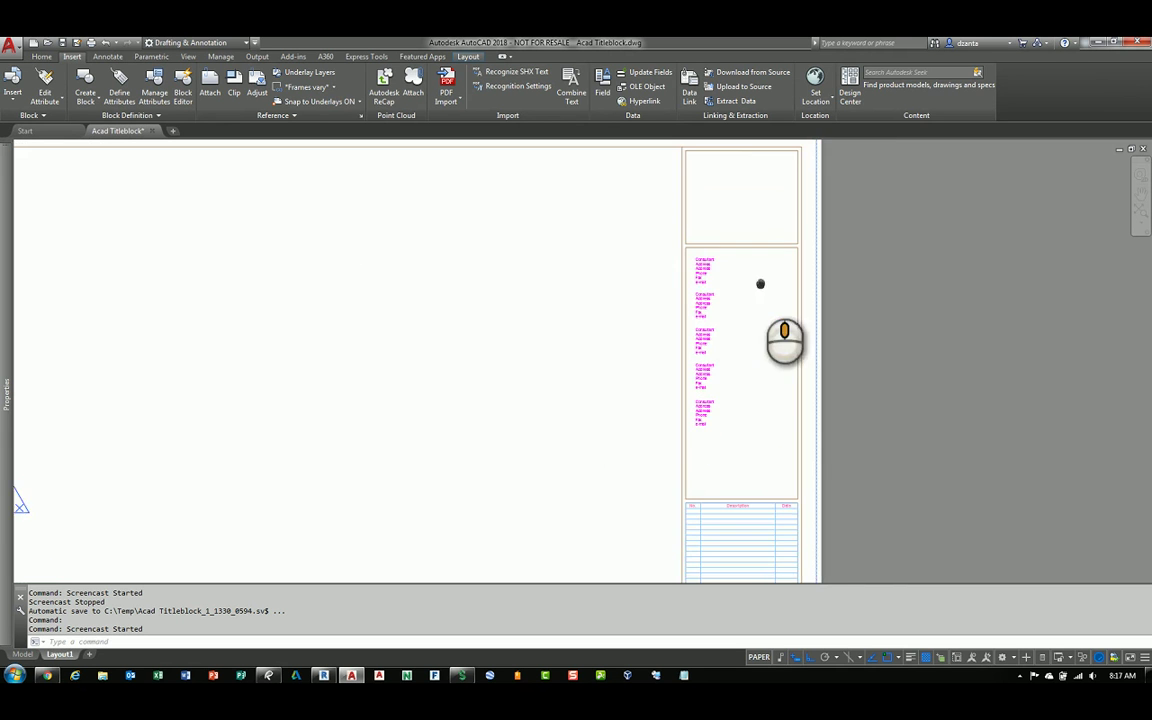
{"action": "scroll", "coordinate": [712, 265], "scroll_direction": "up", "scroll_amount": 2}
{"action": "middle_click_drag", "start_coordinate": [753, 355], "coordinate": [707, 278]}
{"action": "middle_click_drag", "start_coordinate": [721, 386], "coordinate": [714, 222]}
{"action": "middle_click_drag", "start_coordinate": [697, 368], "coordinate": [692, 249]}
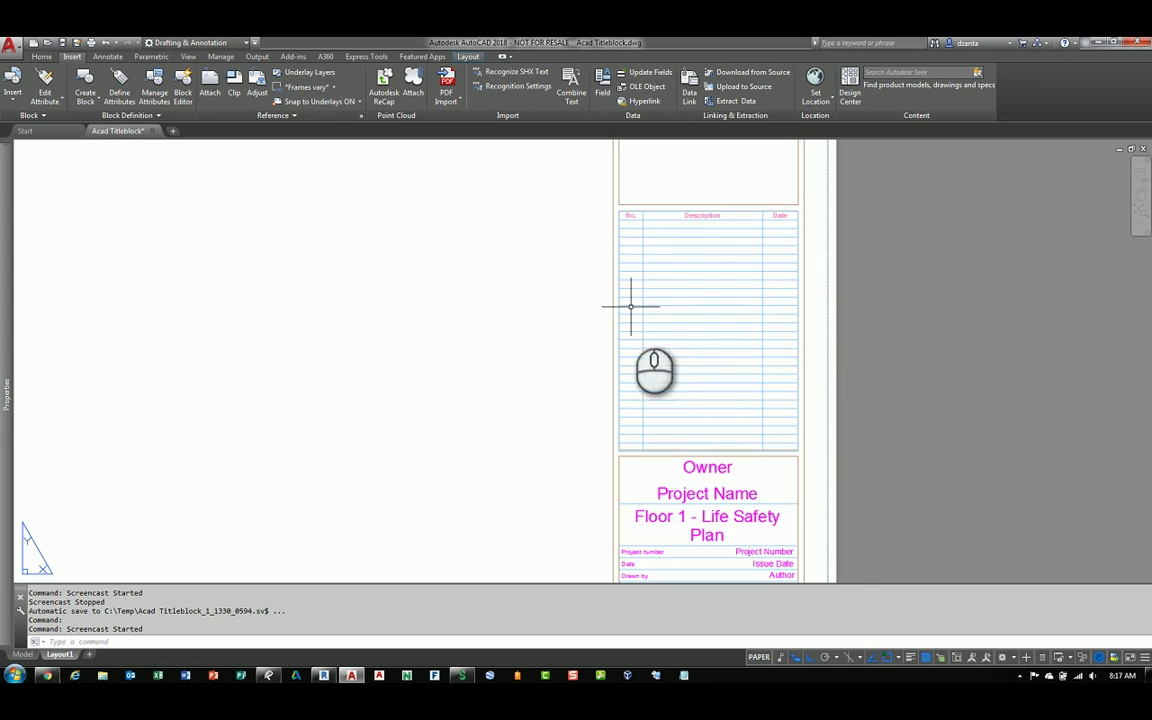
{"action": "middle_click_drag", "start_coordinate": [769, 406], "coordinate": [763, 304]}
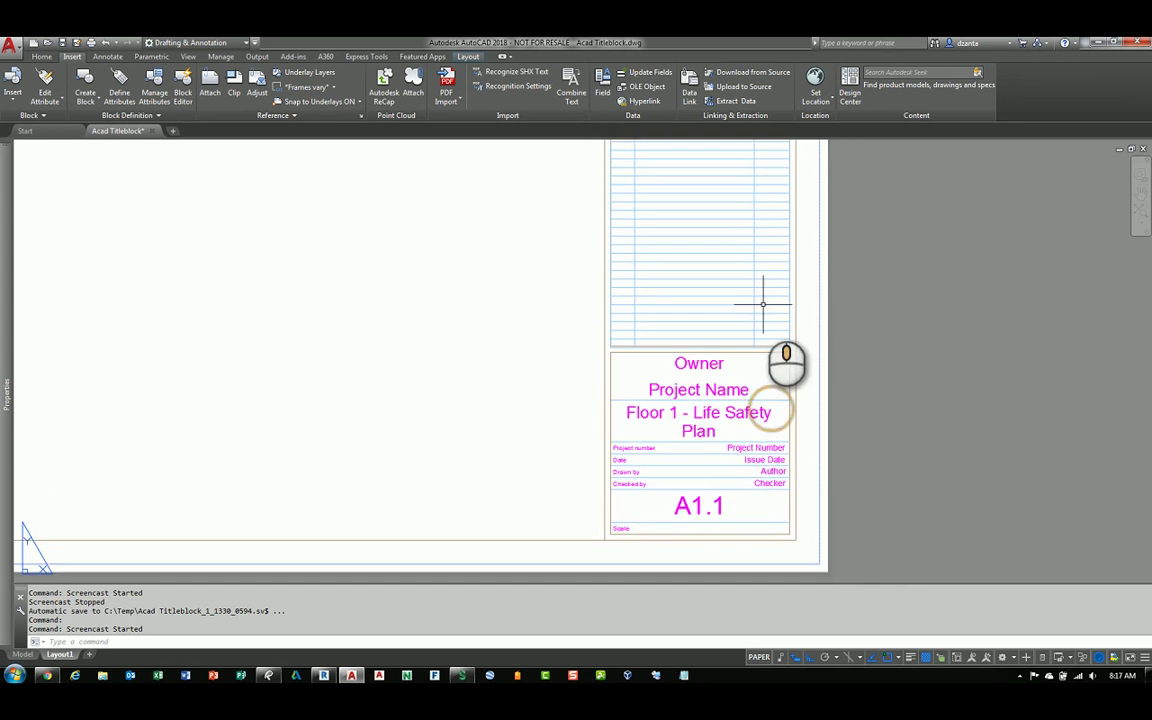
{"action": "middle_click_drag", "start_coordinate": [753, 379], "coordinate": [802, 317]}
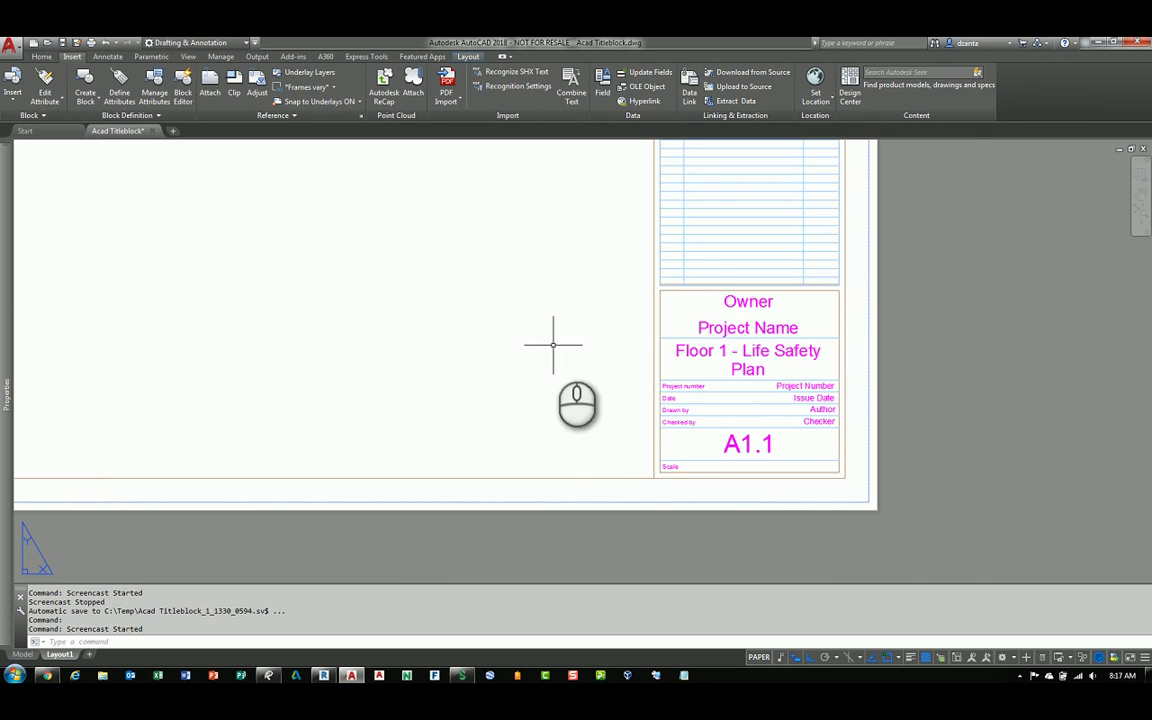
{"action": "middle_click_drag", "start_coordinate": [551, 334], "coordinate": [691, 440]}
{"action": "scroll", "coordinate": [656, 420], "scroll_direction": "down", "scroll_amount": 3}
Purge all unused items from the Acad Titleblock drawing with the PU command
{"action": "type", "text": "pu"}
{"action": "key", "text": "Return"}
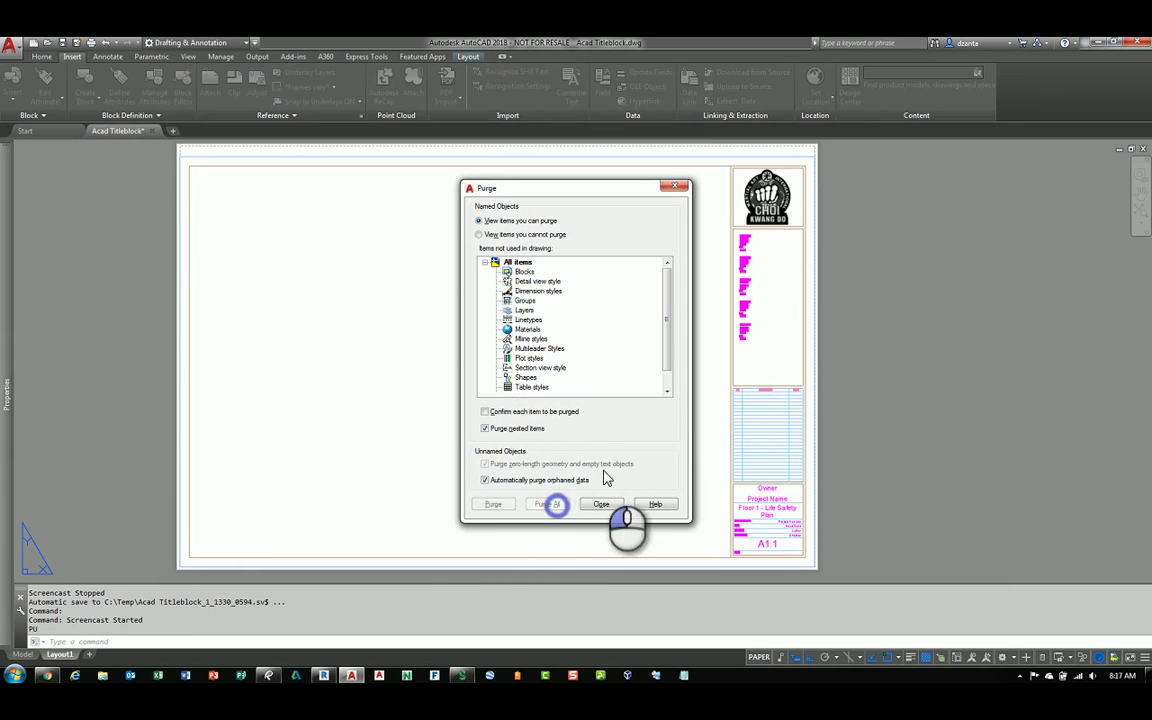
{"action": "left_click", "coordinate": [548, 504]}
{"action": "left_click", "coordinate": [601, 504]}
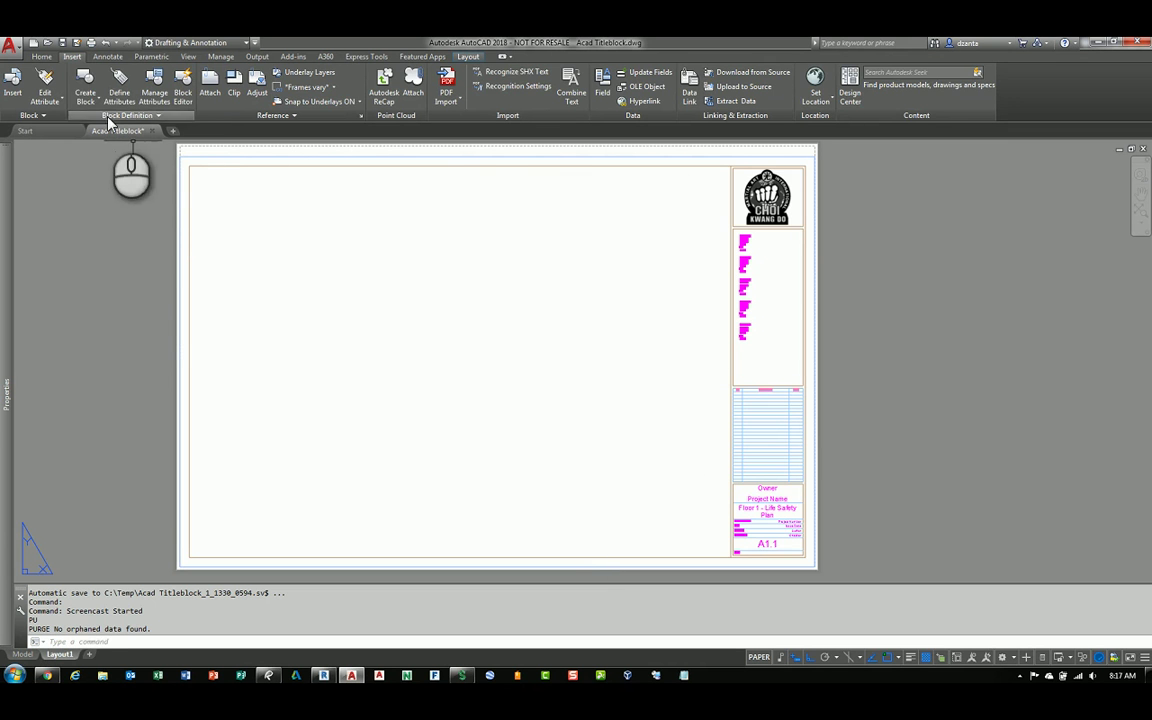
Save and close the Acad Titleblock drawing and switch to Revit 2018
{"action": "left_click", "coordinate": [62, 43]}
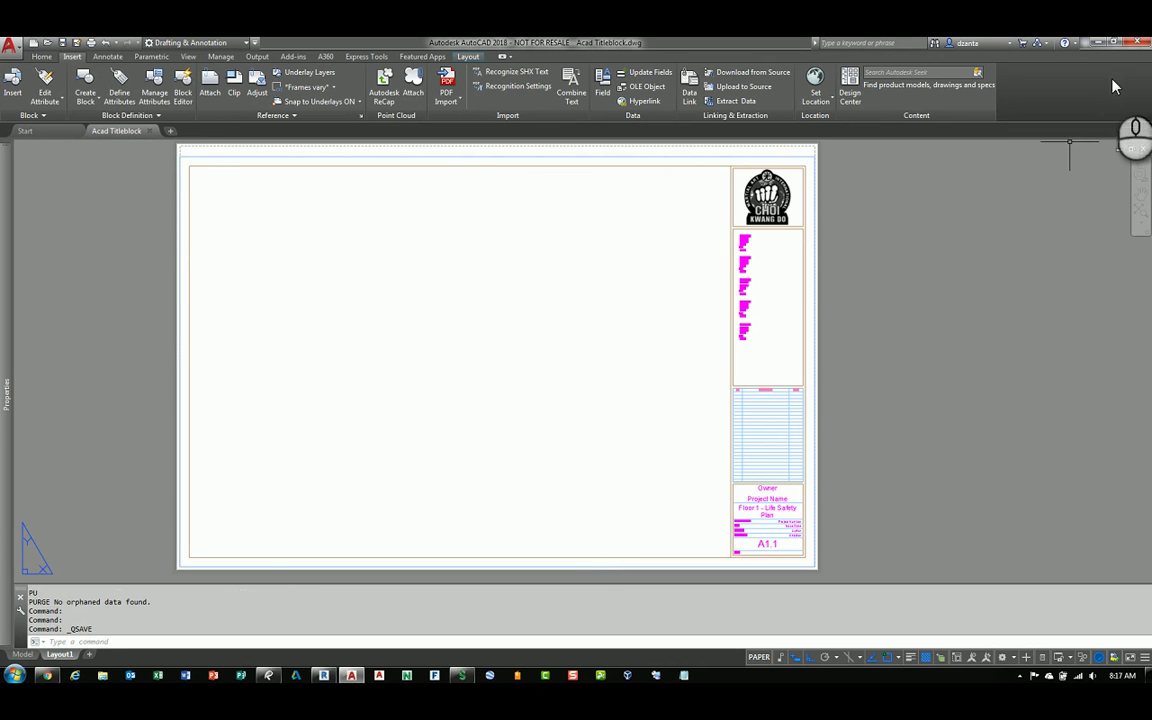
{"action": "left_click", "coordinate": [1139, 43]}
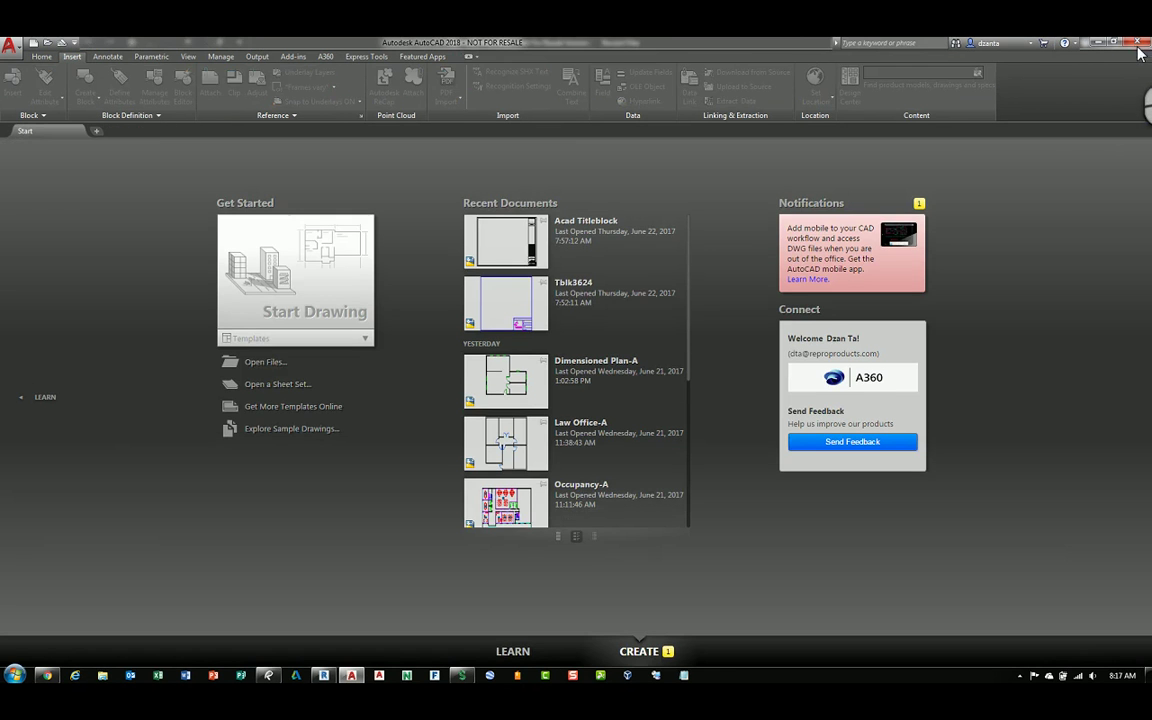
{"action": "left_click", "coordinate": [1139, 43]}
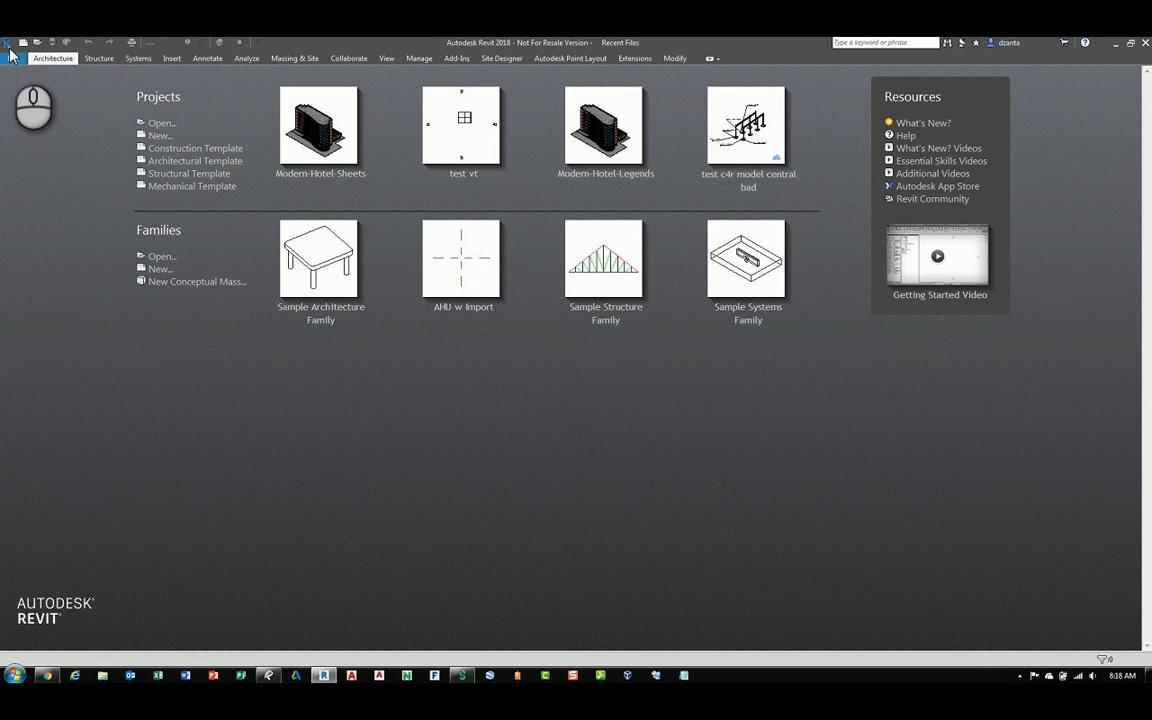
Create a new title block family from the D - 36 x 24.rft template
{"action": "left_click", "coordinate": [12, 56]}
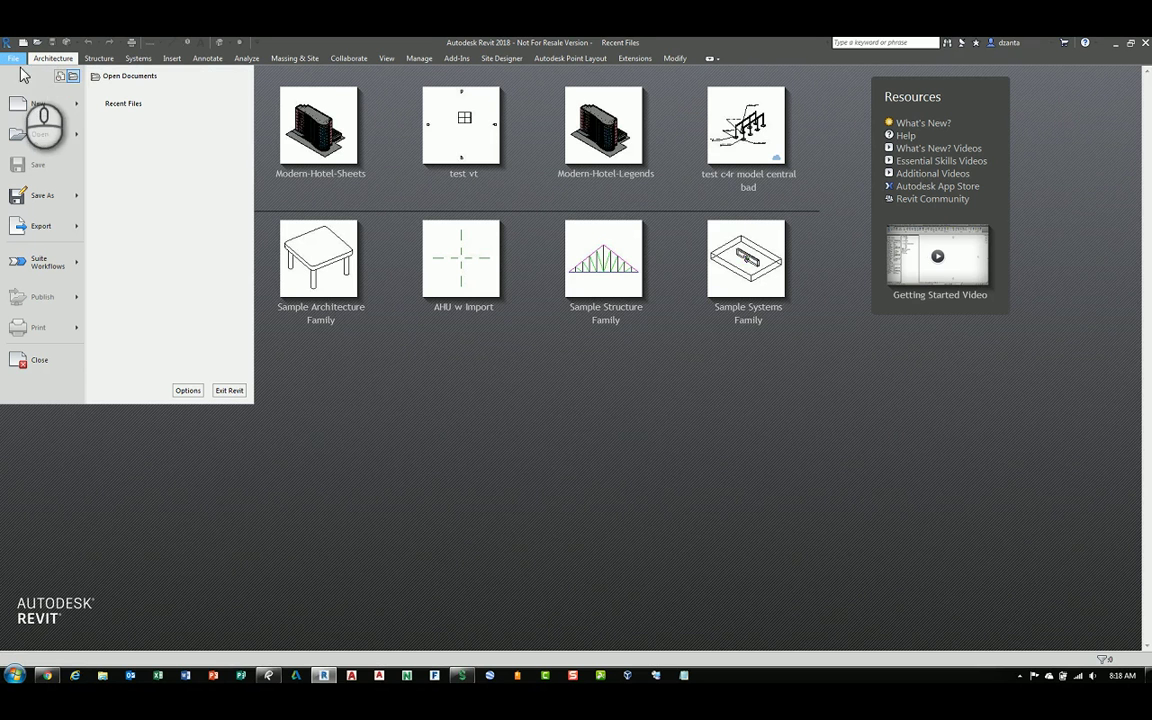
{"action": "mouse_move", "coordinate": [76, 104]}
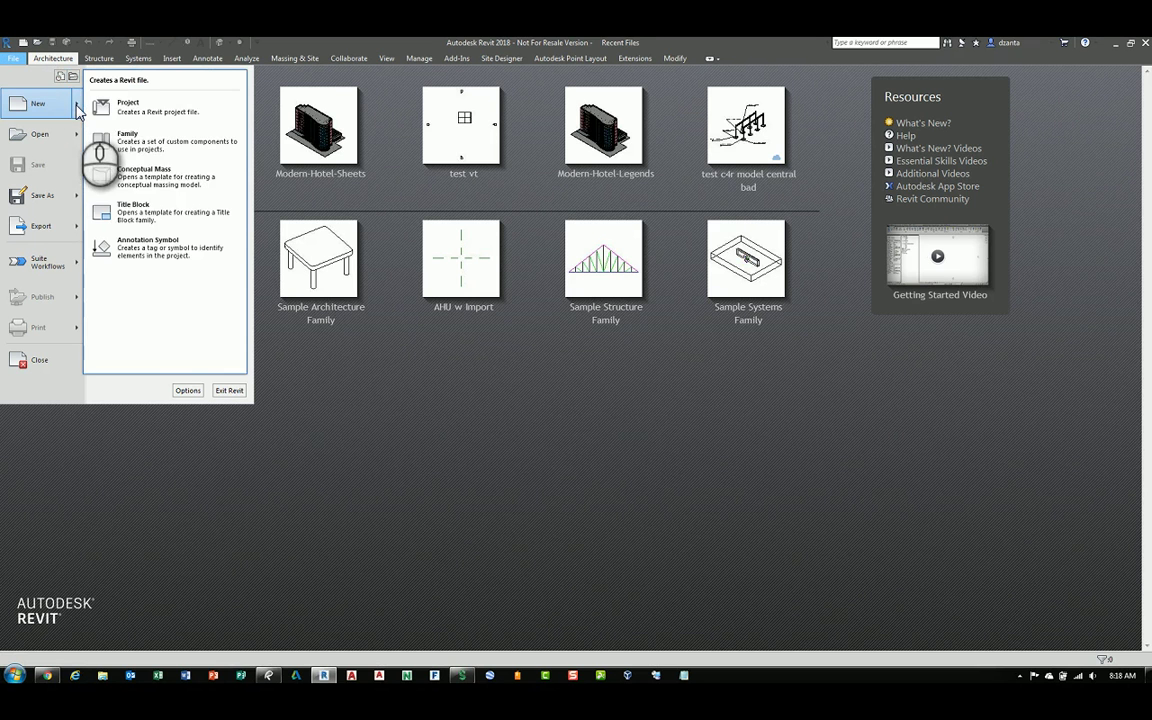
{"action": "left_click", "coordinate": [163, 222]}
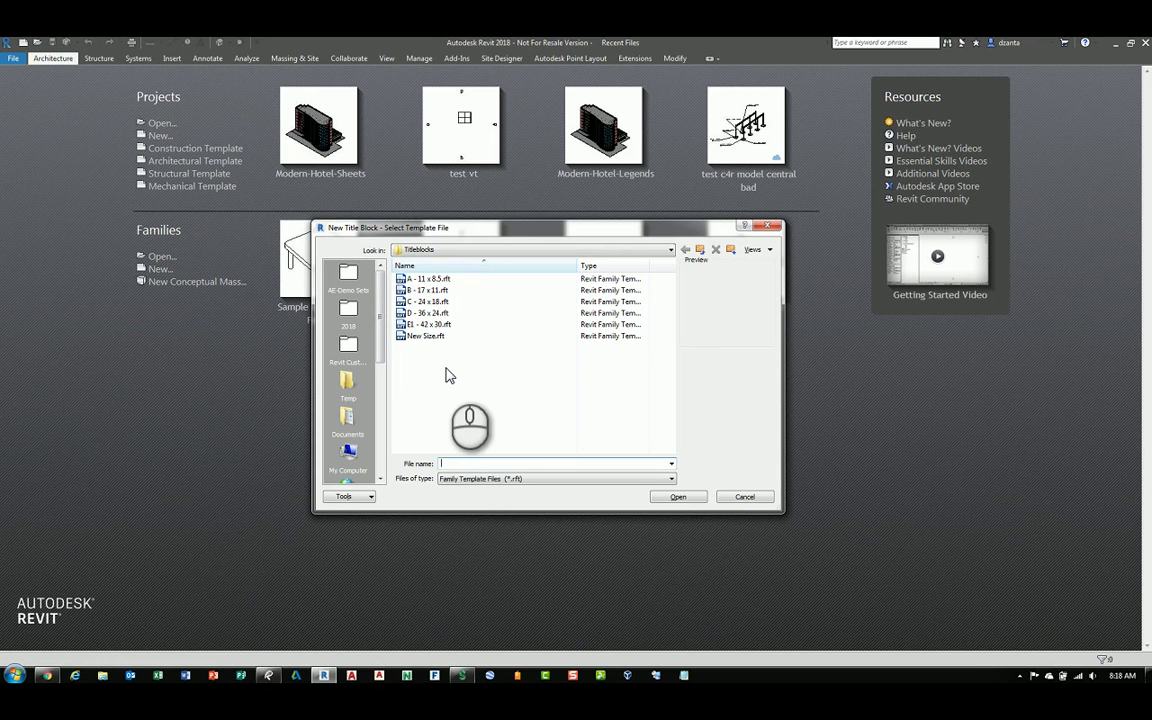
{"action": "left_click", "coordinate": [427, 313]}
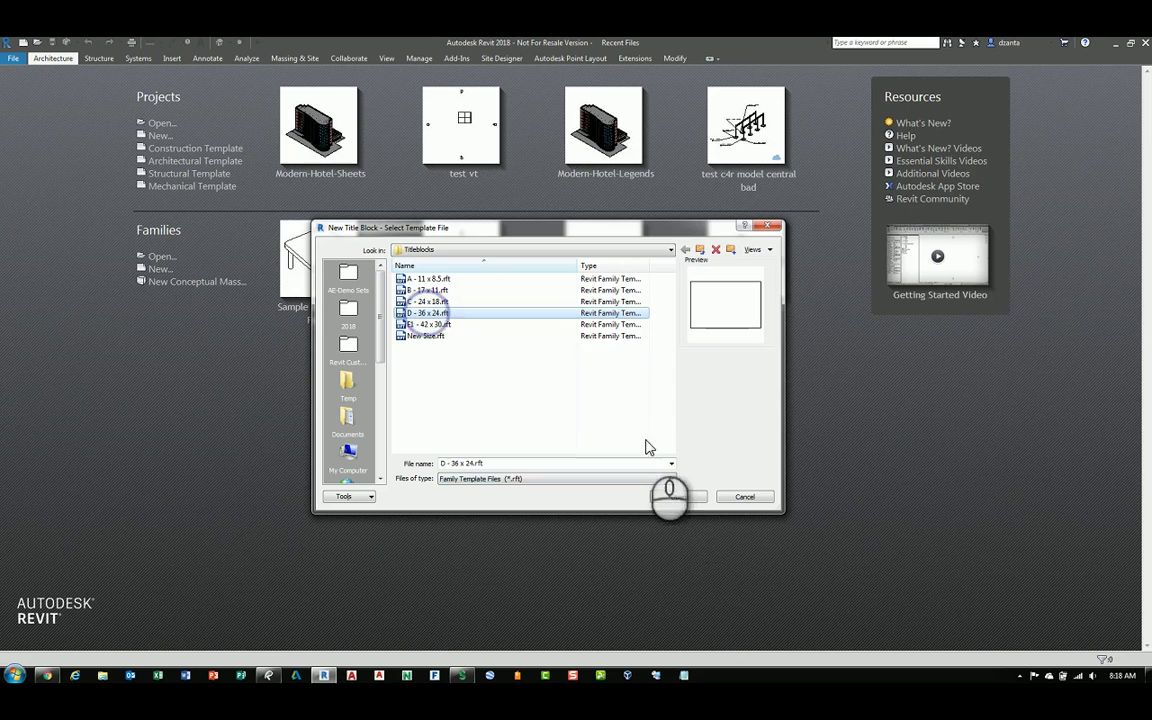
{"action": "left_click", "coordinate": [677, 496]}
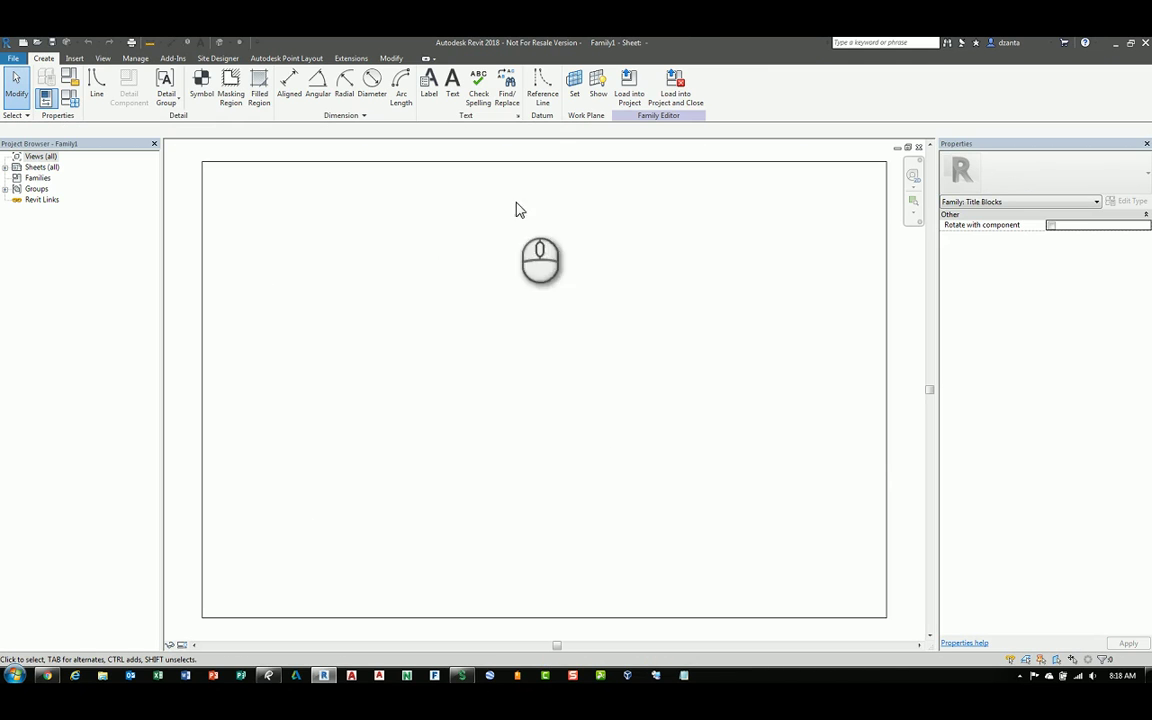
{"action": "left_click", "coordinate": [886, 285]}
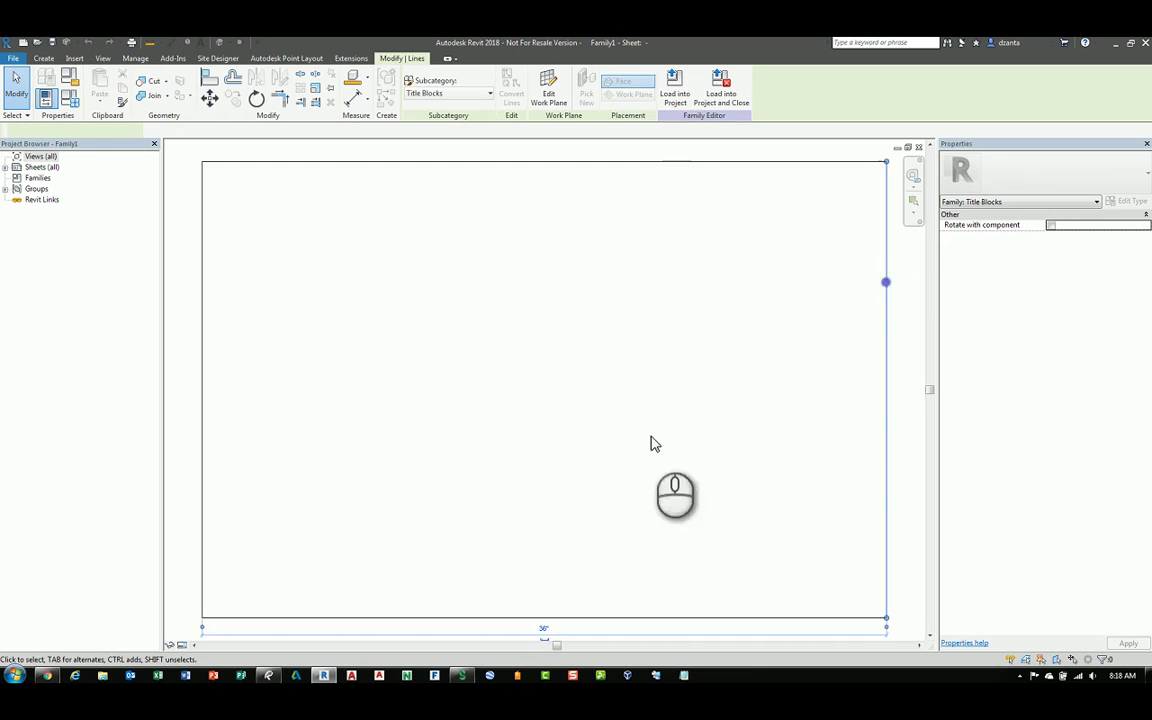
{"action": "middle_click_drag", "start_coordinate": [581, 481], "coordinate": [548, 592]}
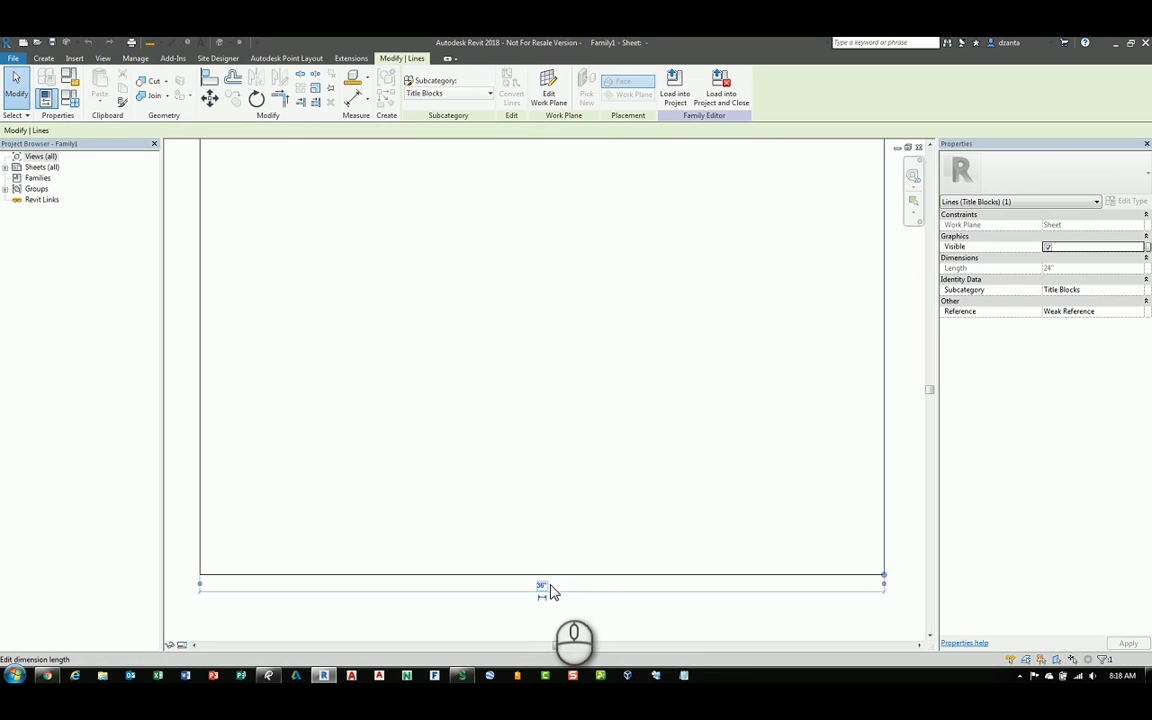
{"action": "left_click", "coordinate": [360, 535]}
{"action": "middle_click_drag", "start_coordinate": [393, 473], "coordinate": [395, 558]}
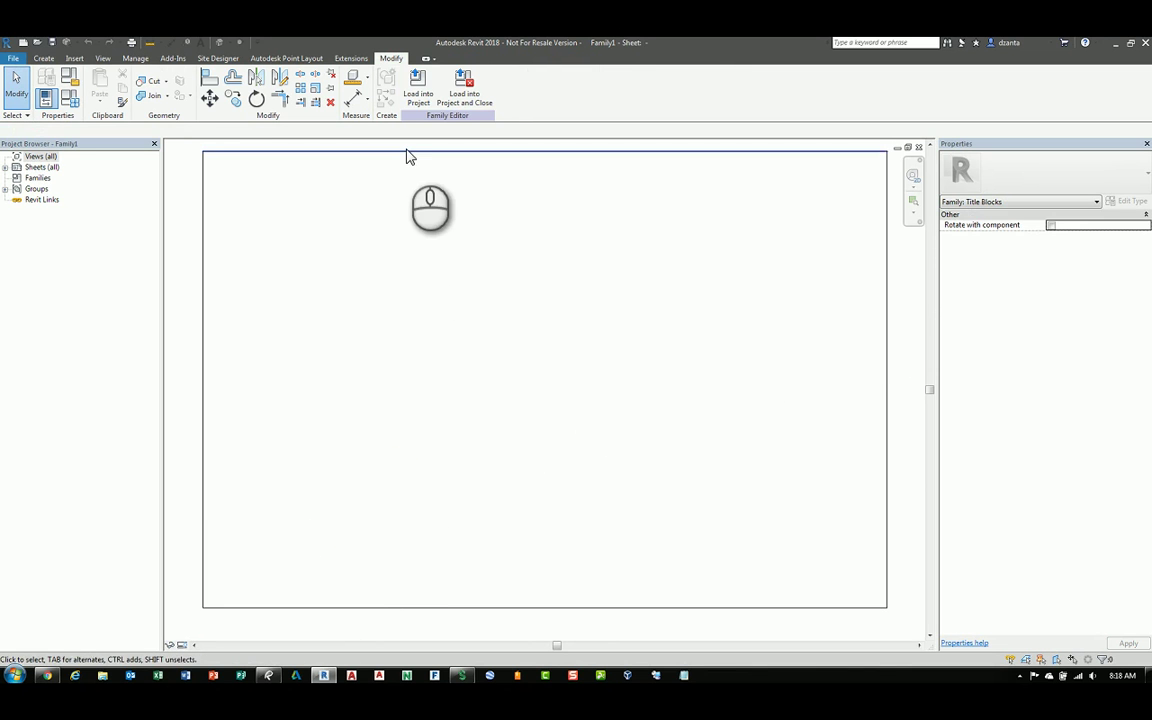
{"action": "left_click", "coordinate": [404, 150]}
{"action": "left_click", "coordinate": [794, 410]}
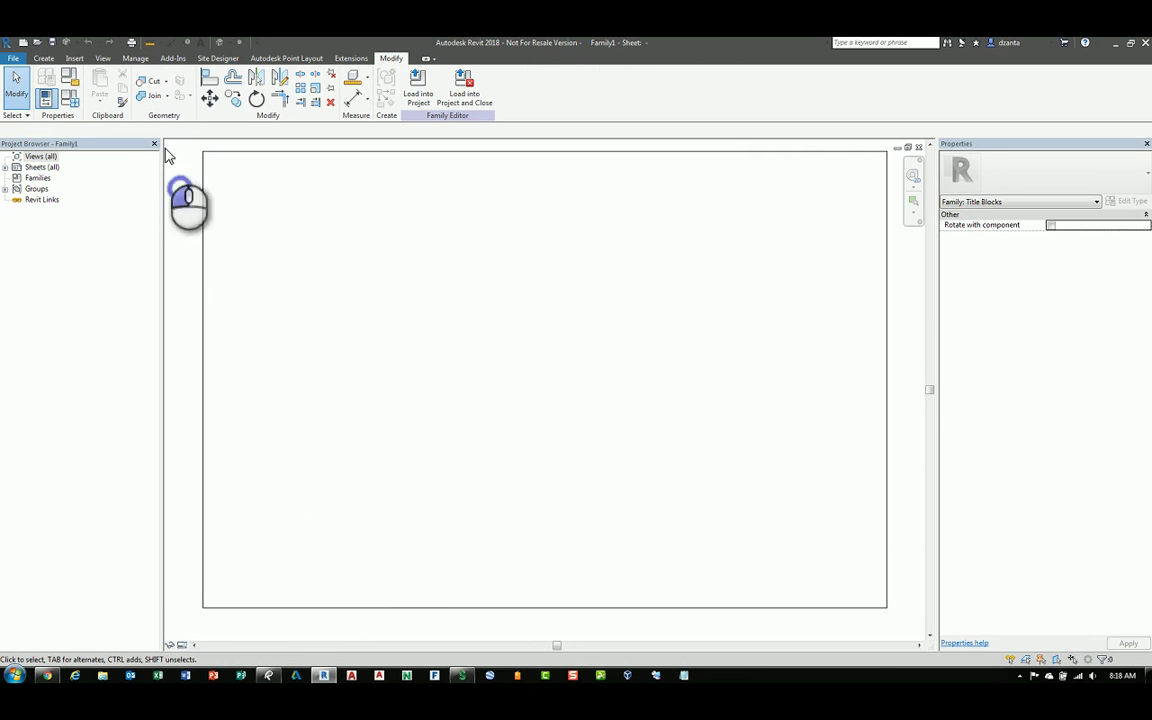
Import Acad Titleblock.dwg with Layers/Levels set to Specify..
{"action": "left_click", "coordinate": [75, 58]}
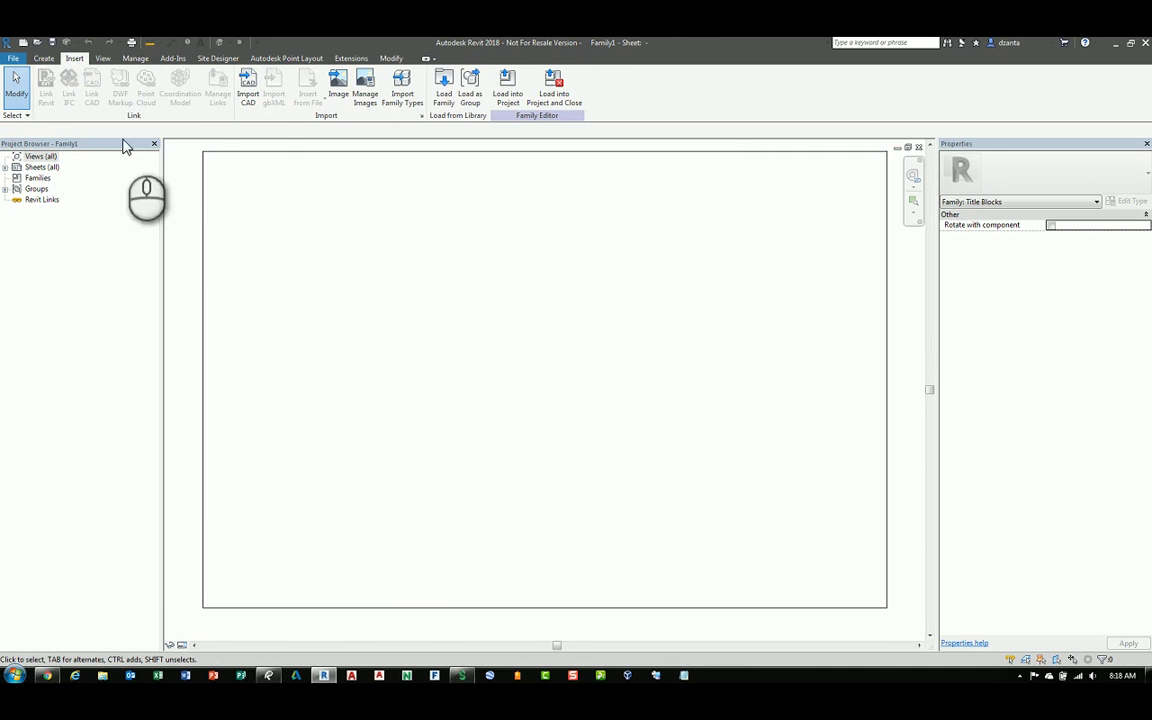
{"action": "left_click", "coordinate": [247, 90]}
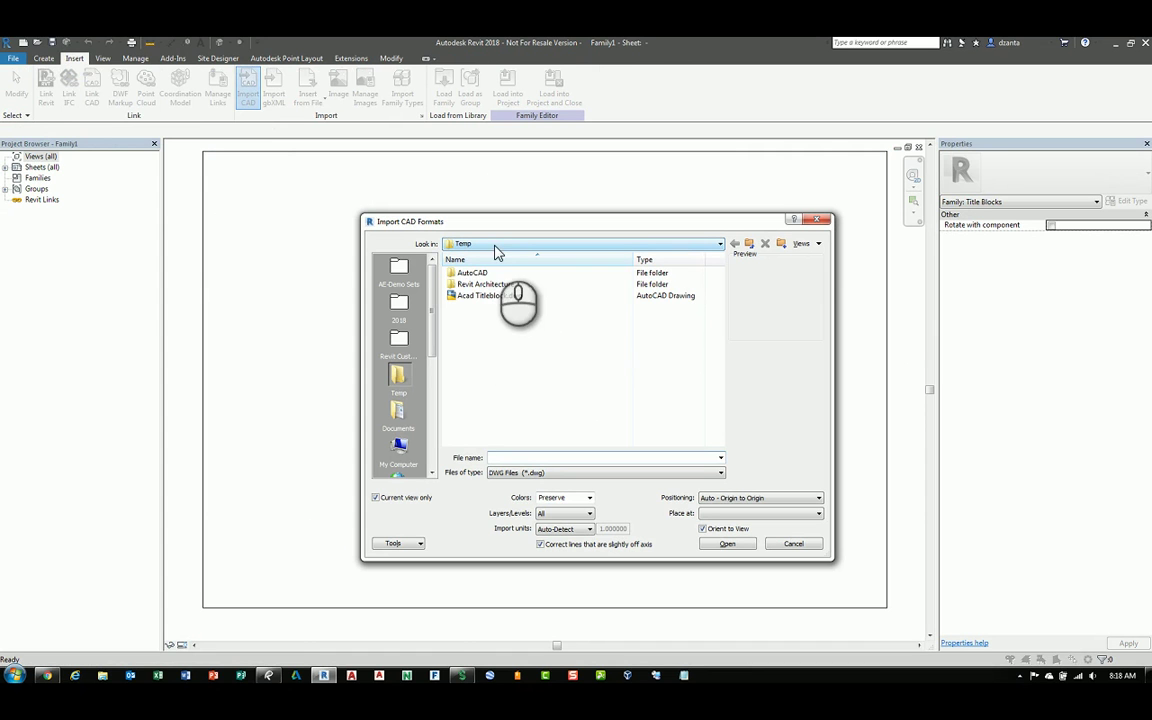
{"action": "left_click", "coordinate": [495, 298]}
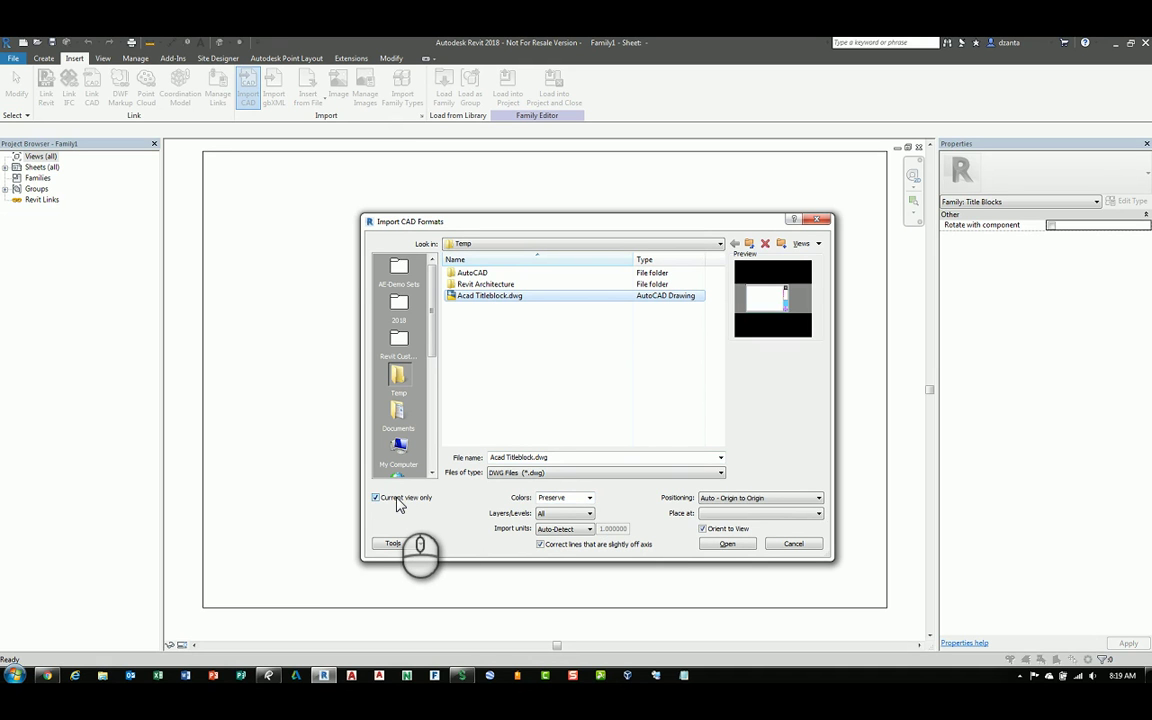
{"action": "left_click", "coordinate": [589, 515]}
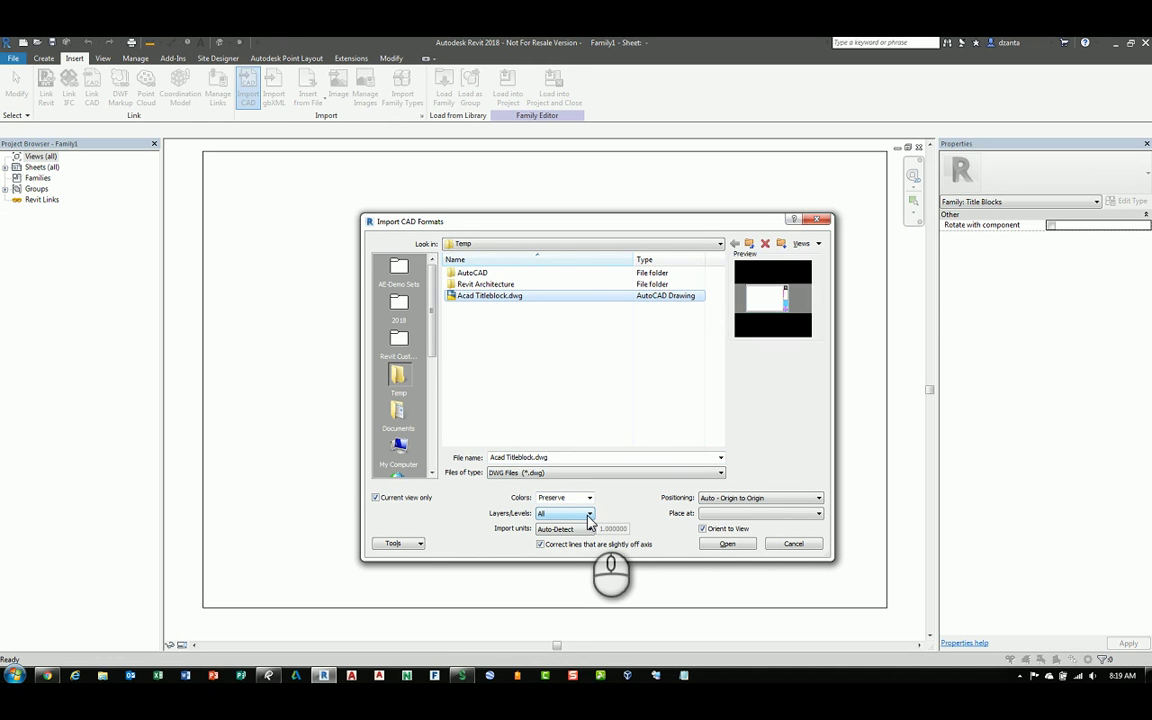
{"action": "left_click", "coordinate": [589, 515]}
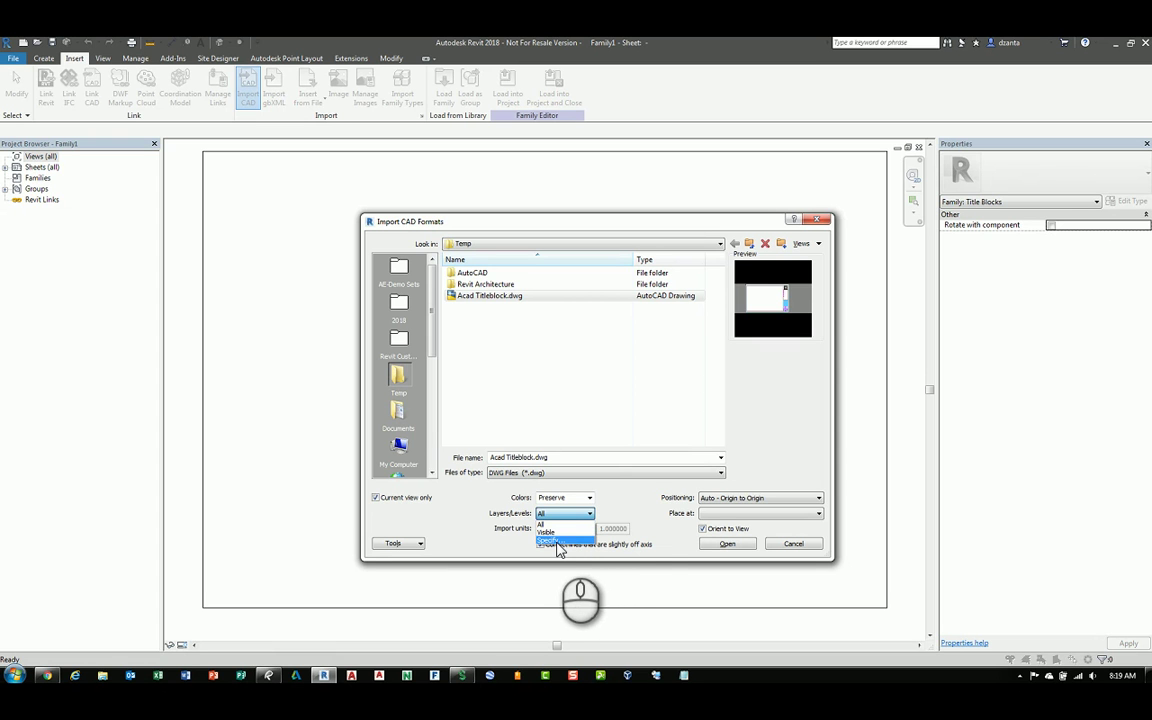
{"action": "left_click", "coordinate": [557, 541]}
{"action": "left_click", "coordinate": [570, 530]}
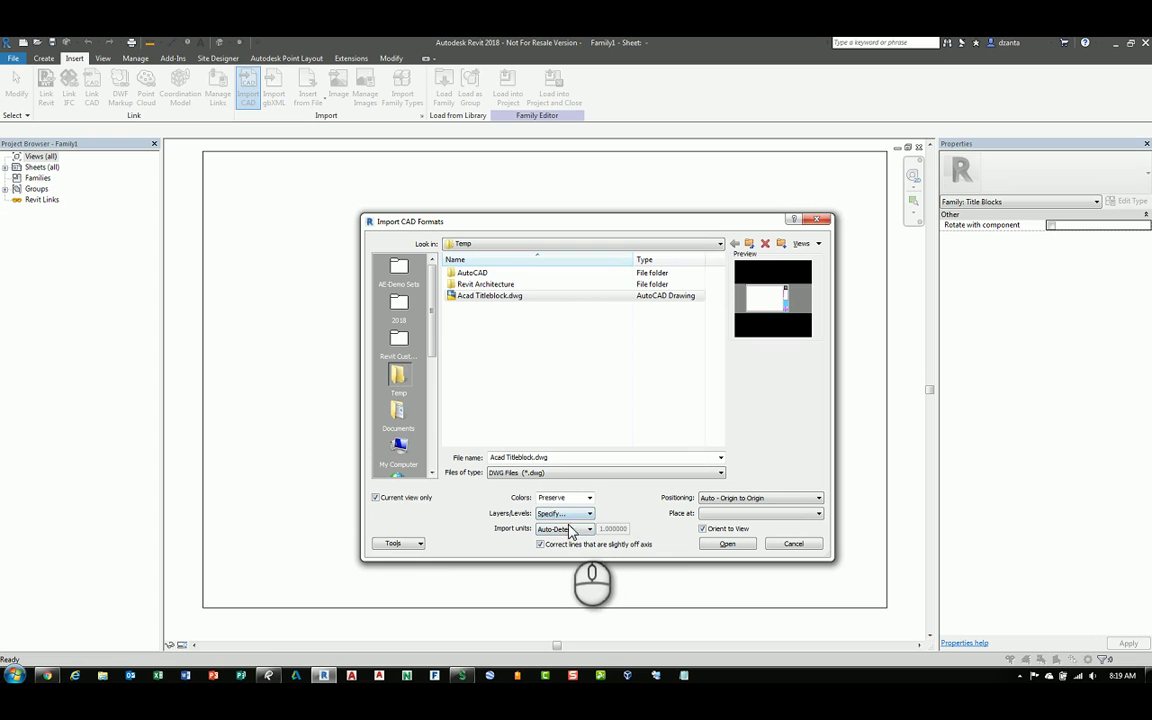
{"action": "left_click", "coordinate": [730, 544]}
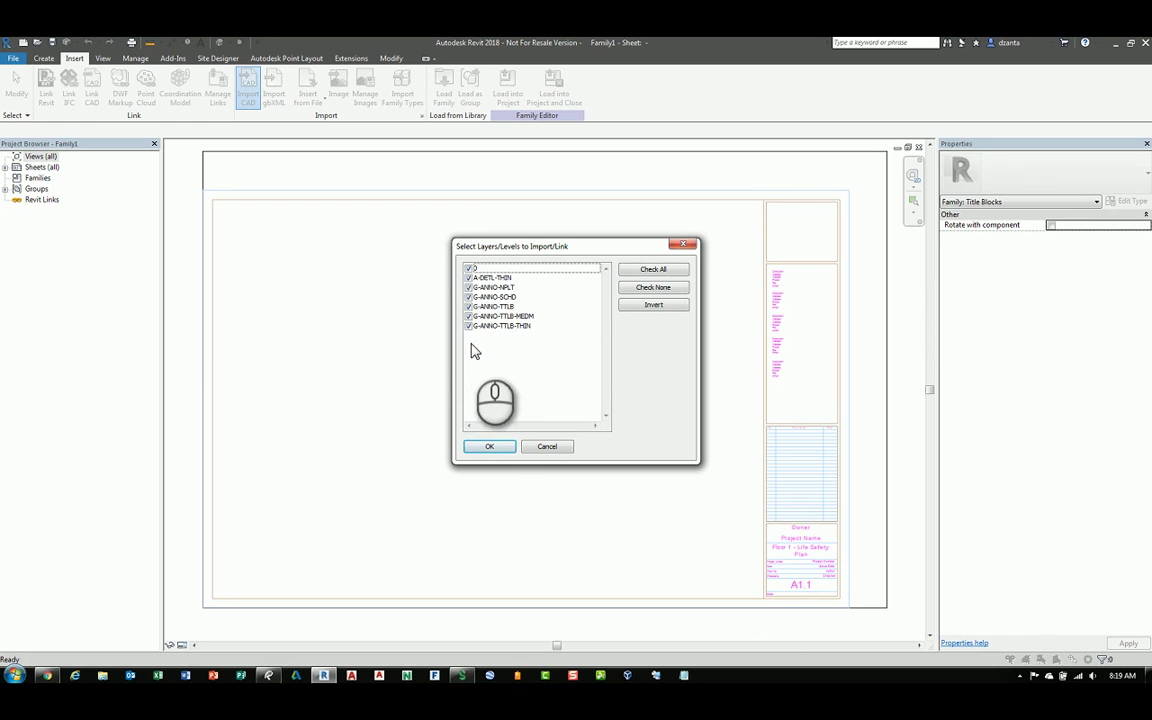
{"action": "left_click", "coordinate": [489, 447]}
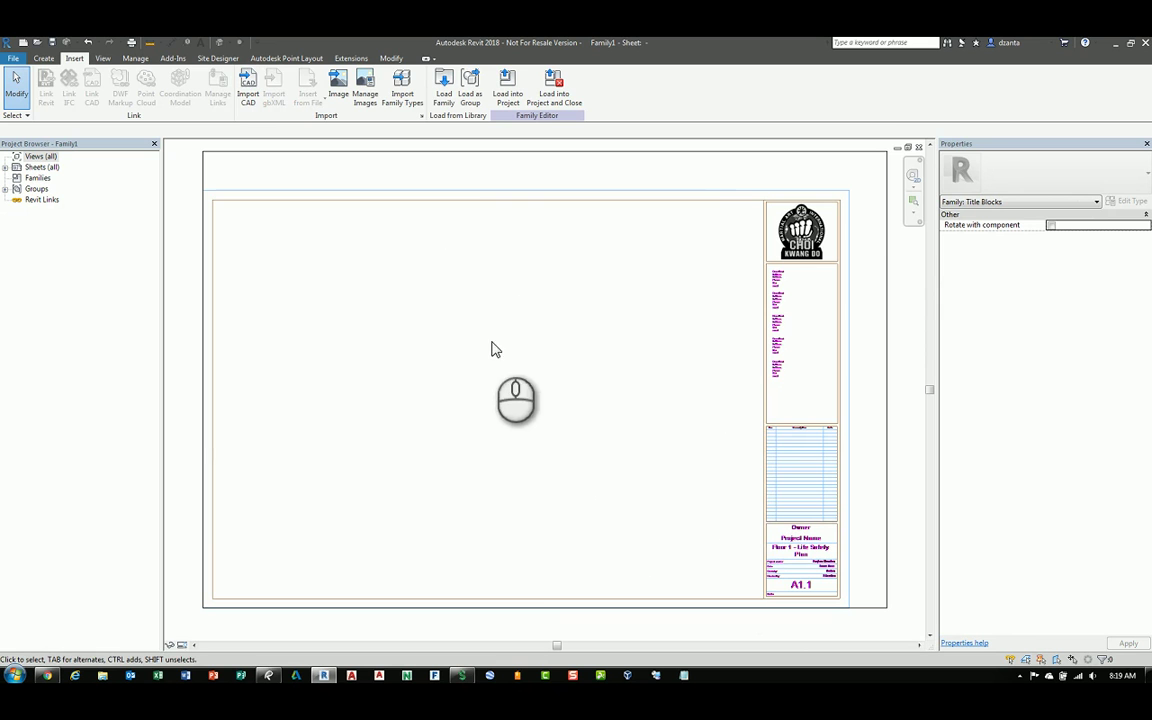
{"action": "left_click", "coordinate": [886, 240]}
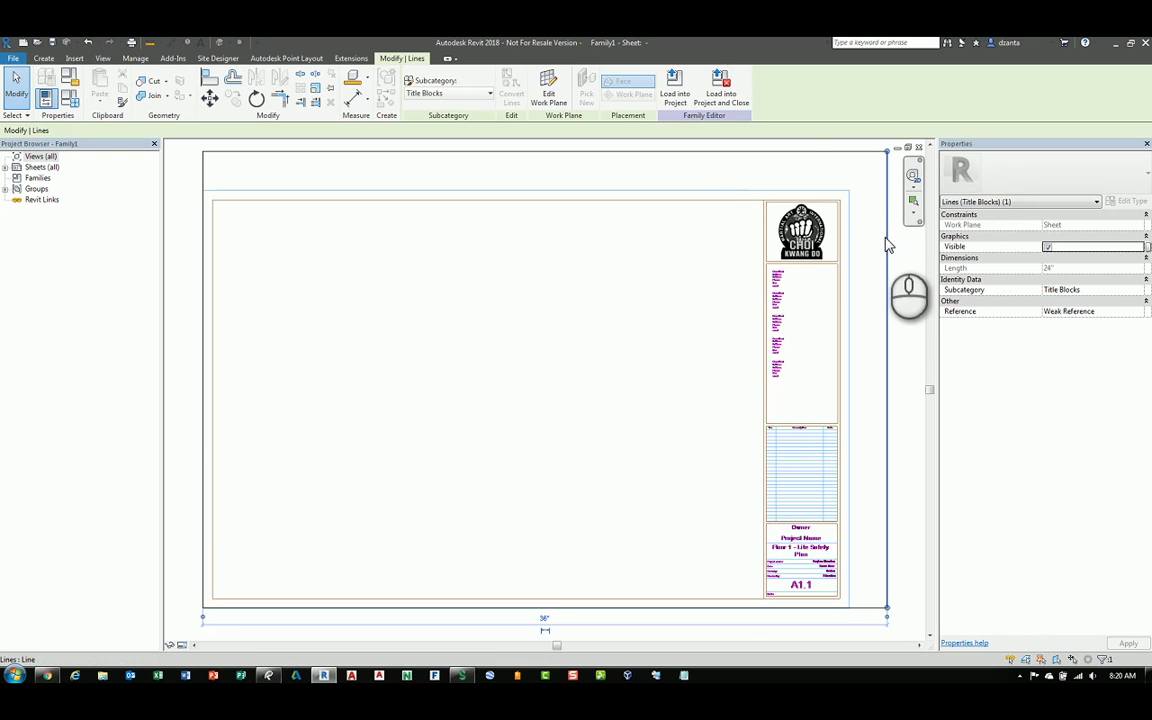
{"action": "left_click", "coordinate": [810, 153]}
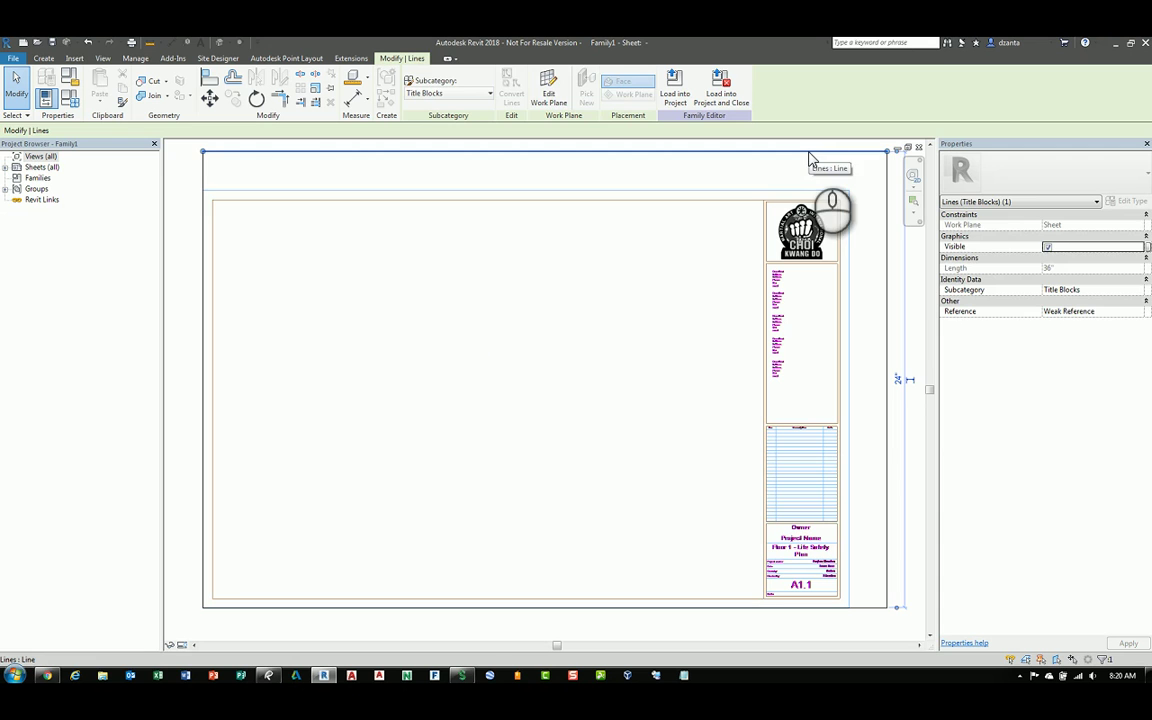
{"action": "left_click", "coordinate": [794, 164]}
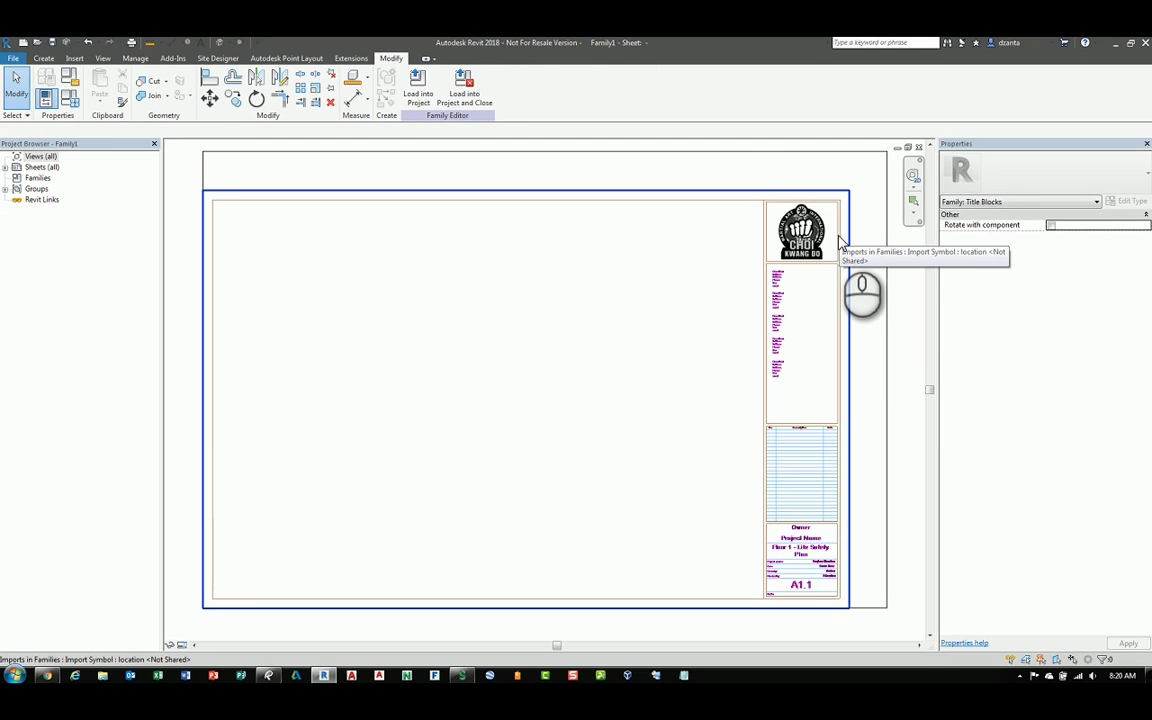
Select the imported title block, check the Explode options without exploding, and start Query
{"action": "left_click", "coordinate": [840, 242]}
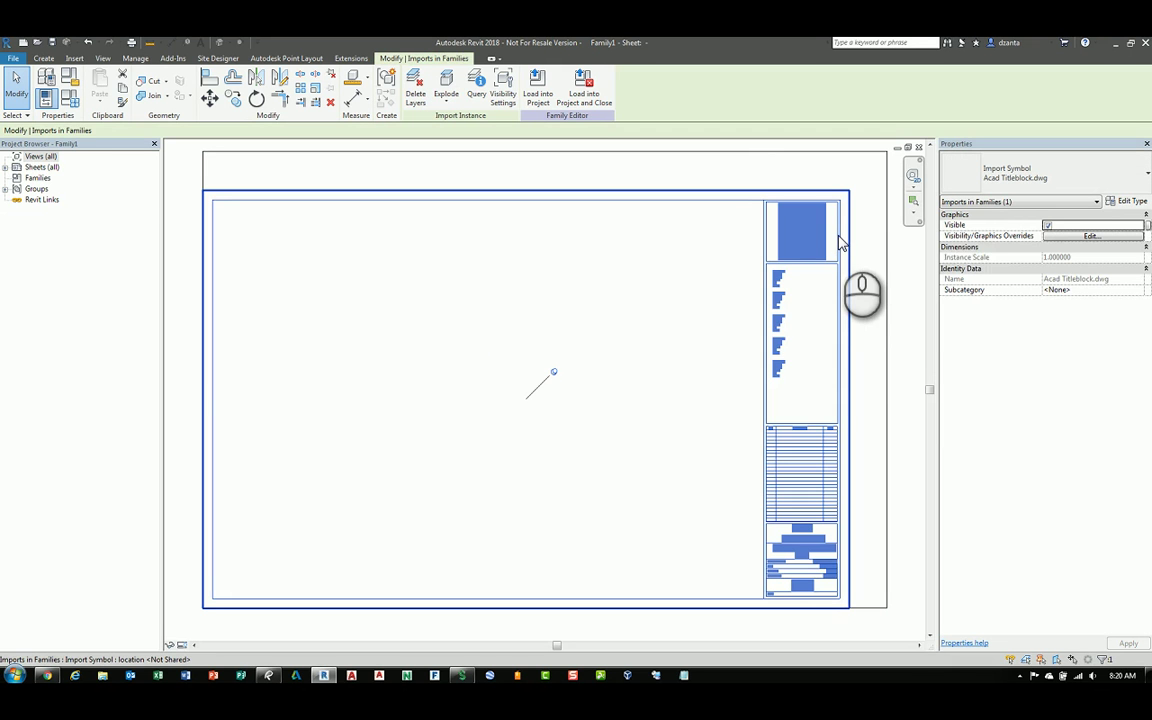
{"action": "left_click", "coordinate": [557, 380]}
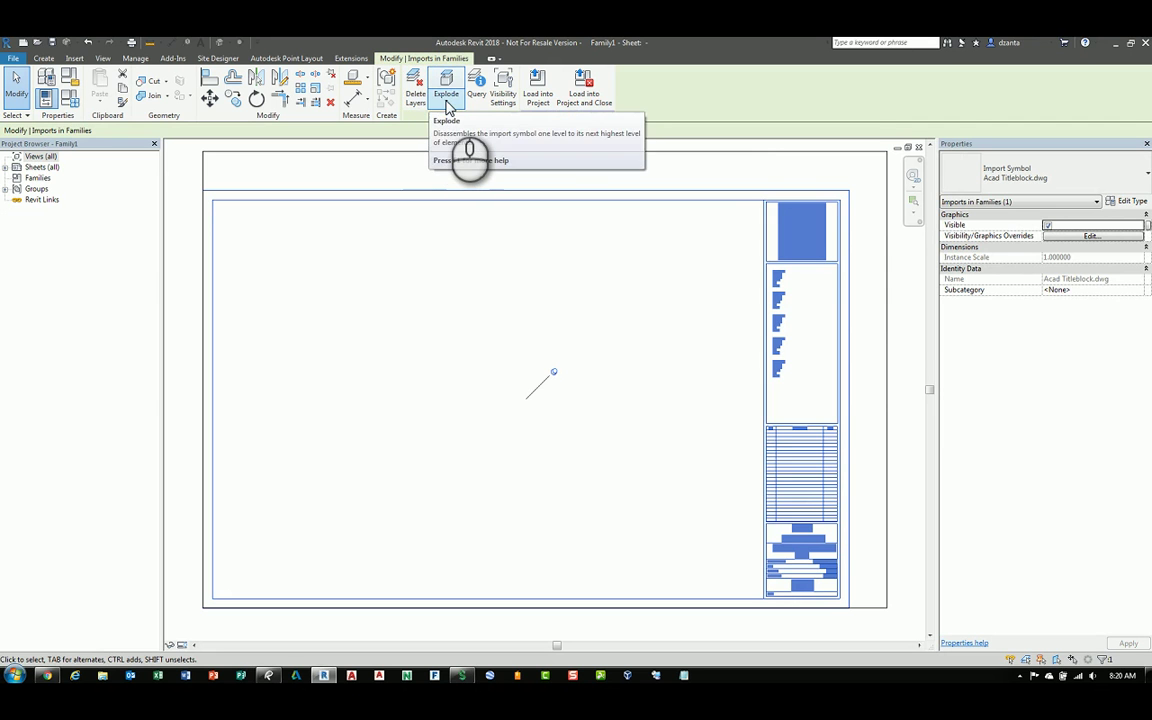
{"action": "left_click", "coordinate": [446, 100]}
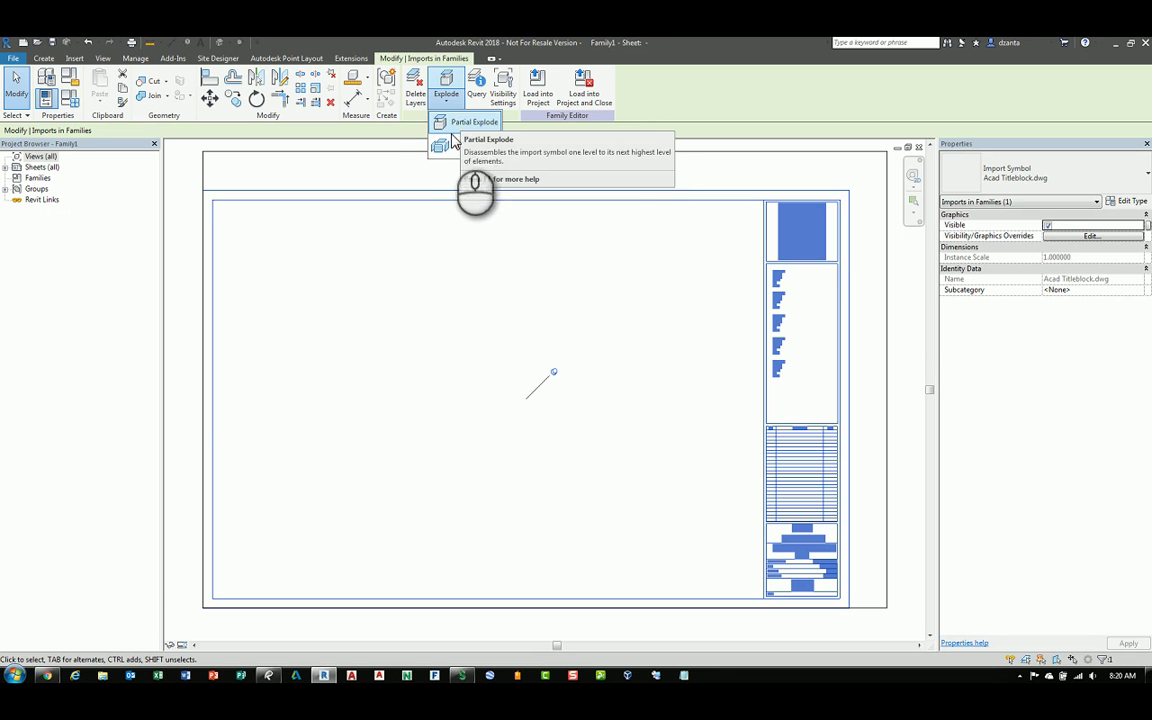
{"action": "left_click", "coordinate": [647, 105]}
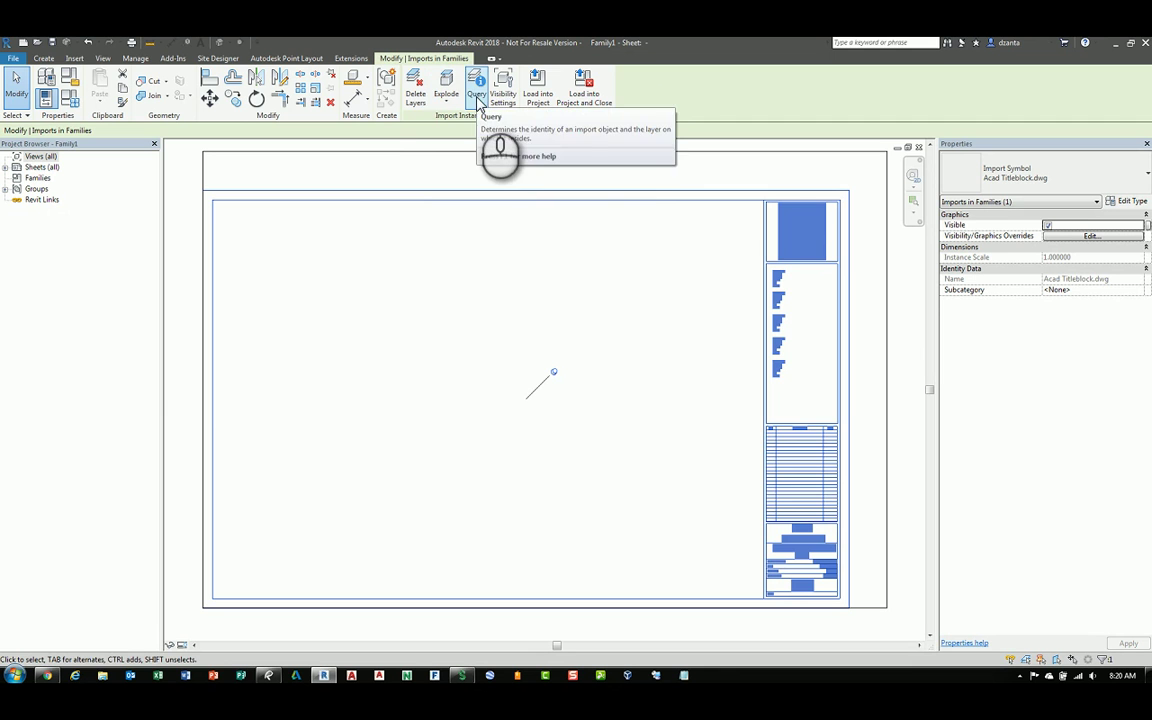
{"action": "left_click", "coordinate": [478, 98]}
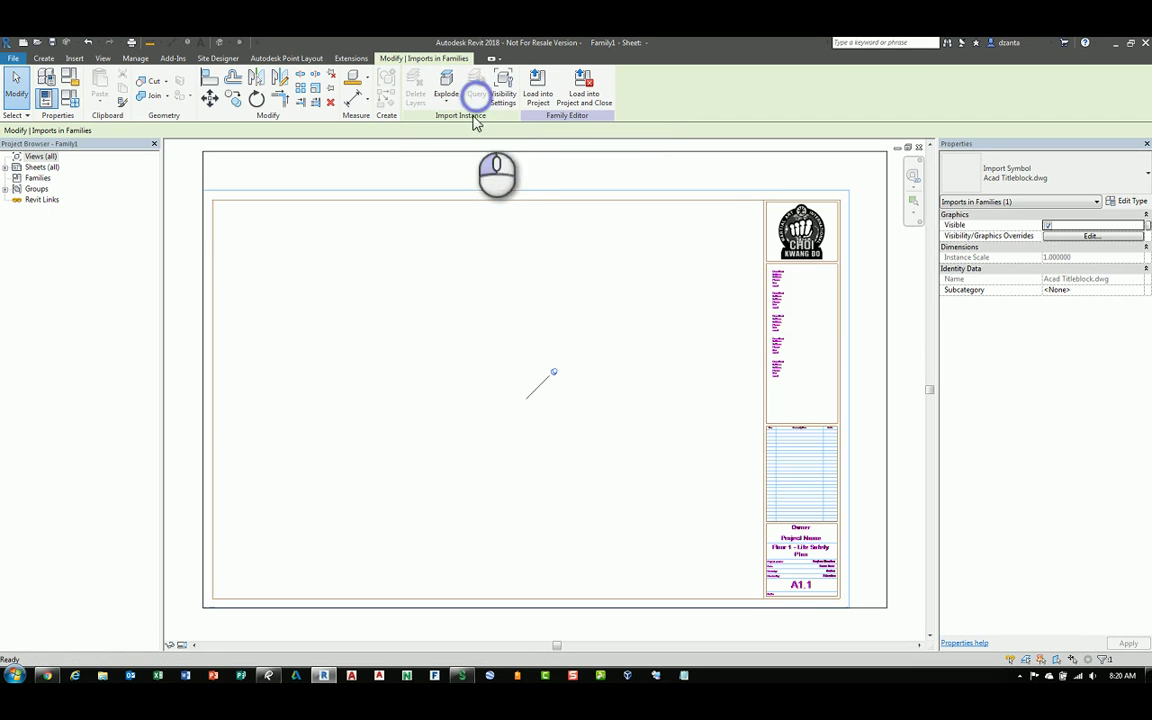
{"action": "left_click", "coordinate": [787, 267]}
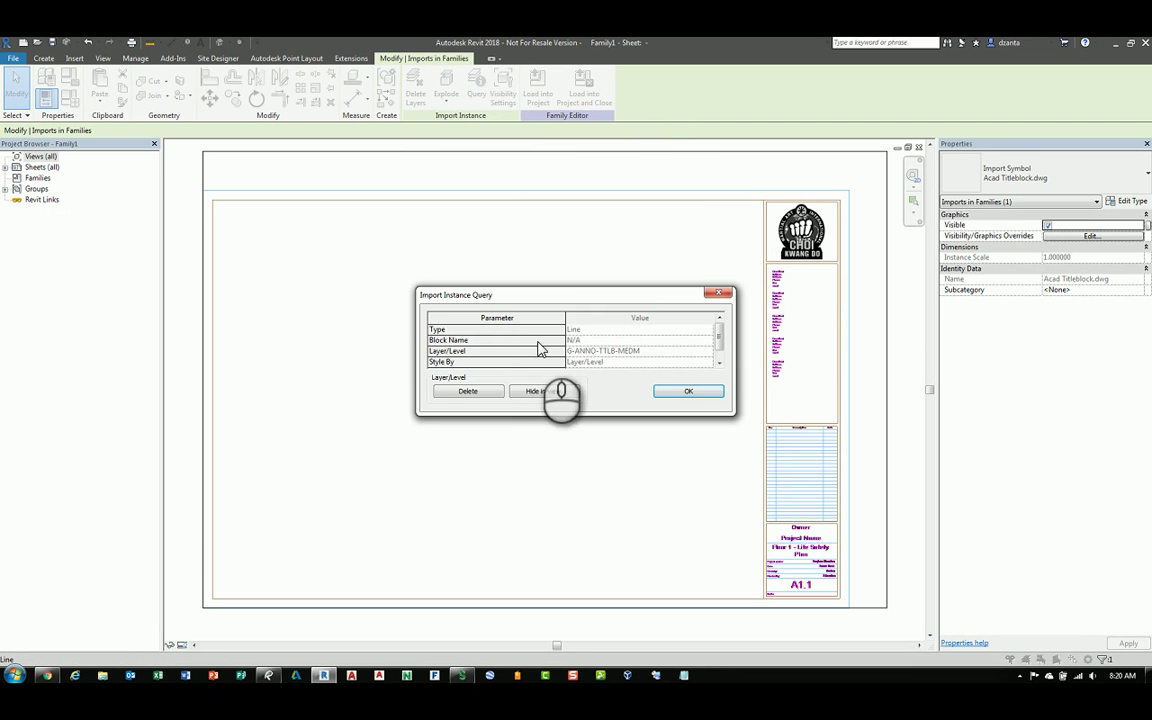
{"action": "left_click", "coordinate": [719, 293]}
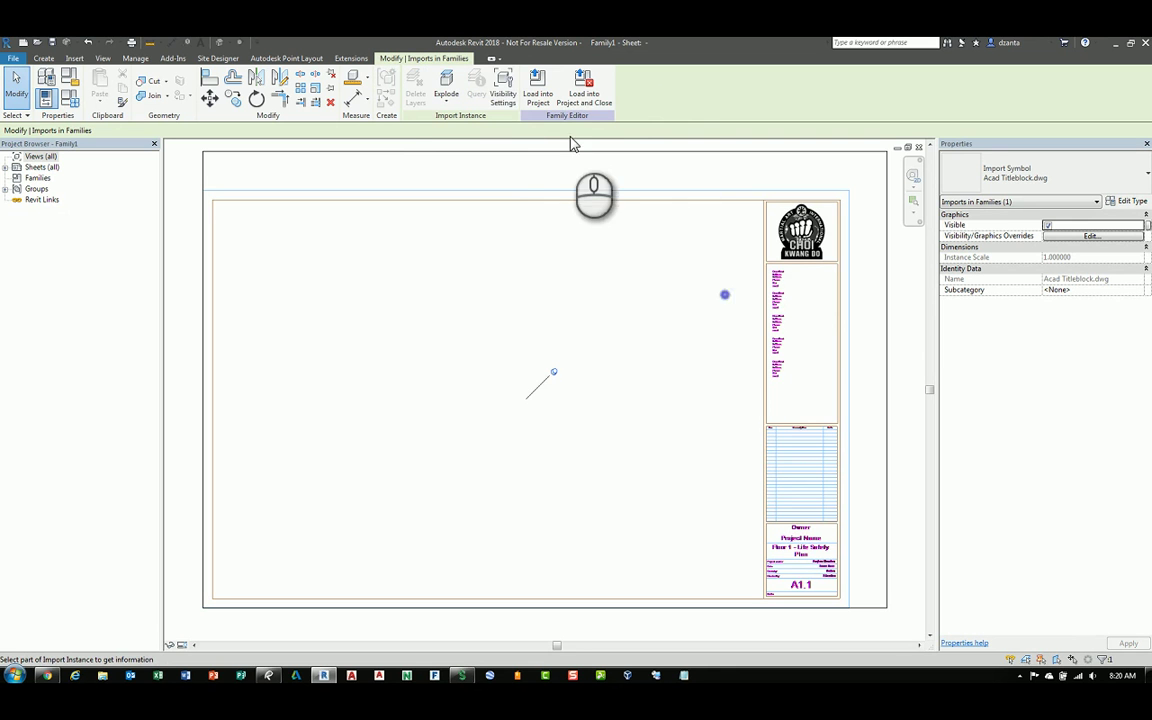
{"action": "left_click", "coordinate": [503, 98]}
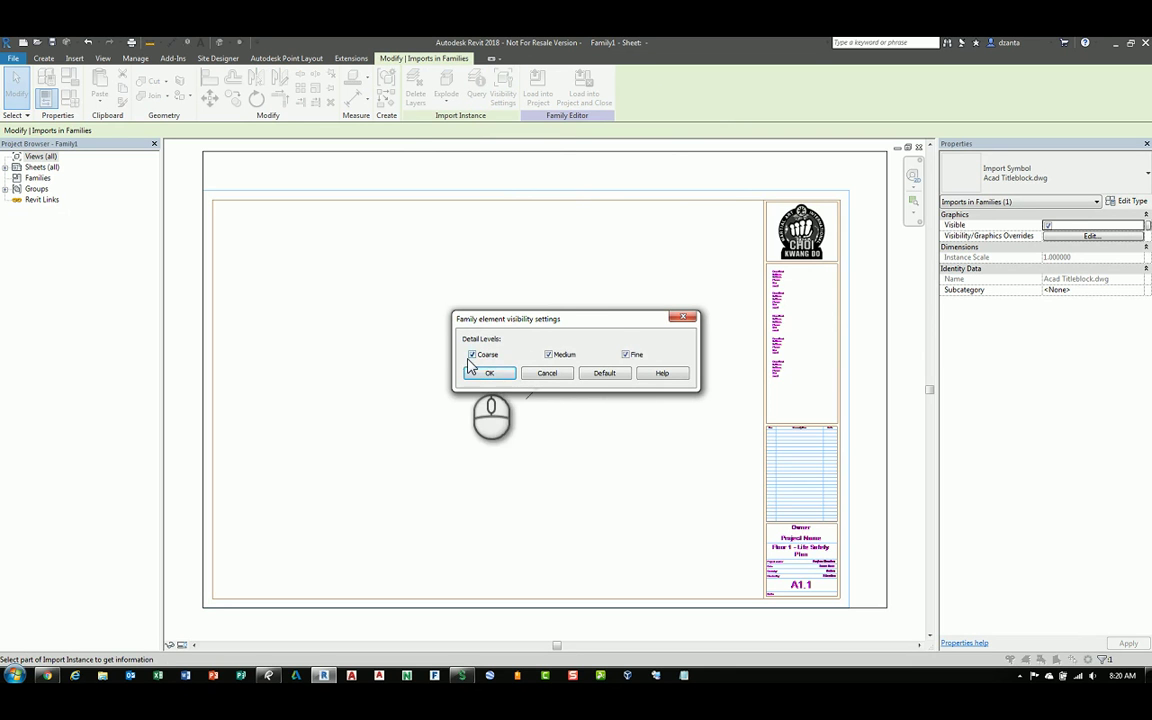
{"action": "left_click", "coordinate": [556, 373]}
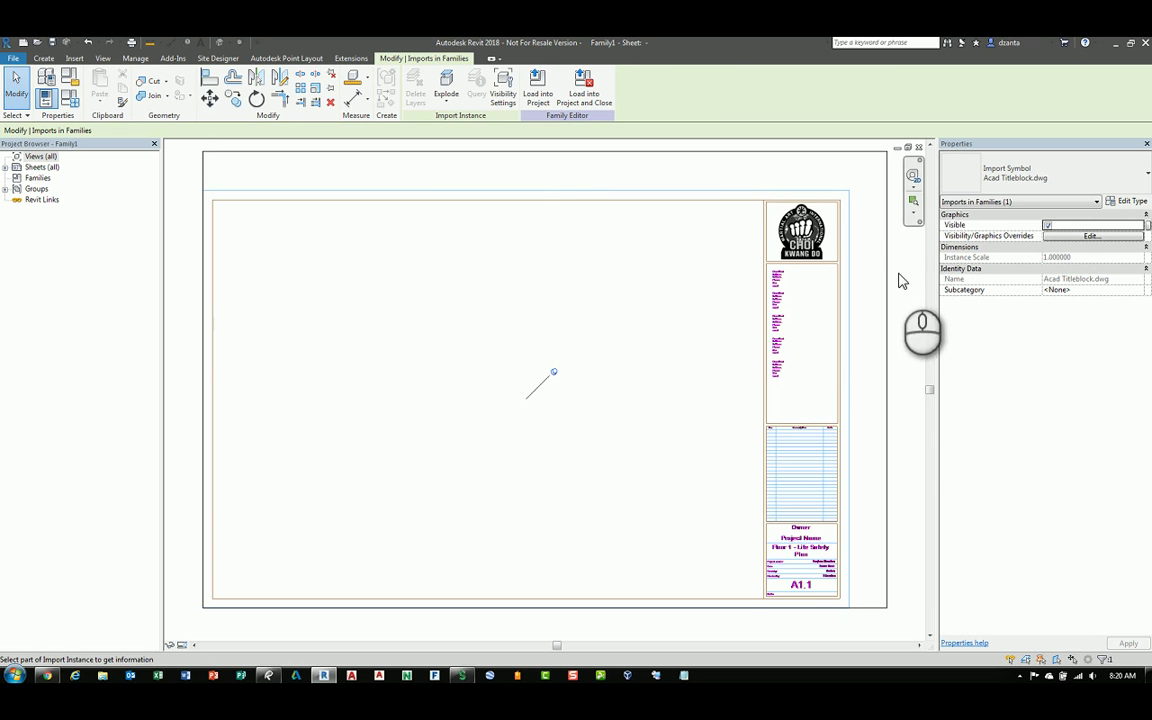
{"action": "middle_click_drag", "start_coordinate": [913, 319], "coordinate": [830, 265]}
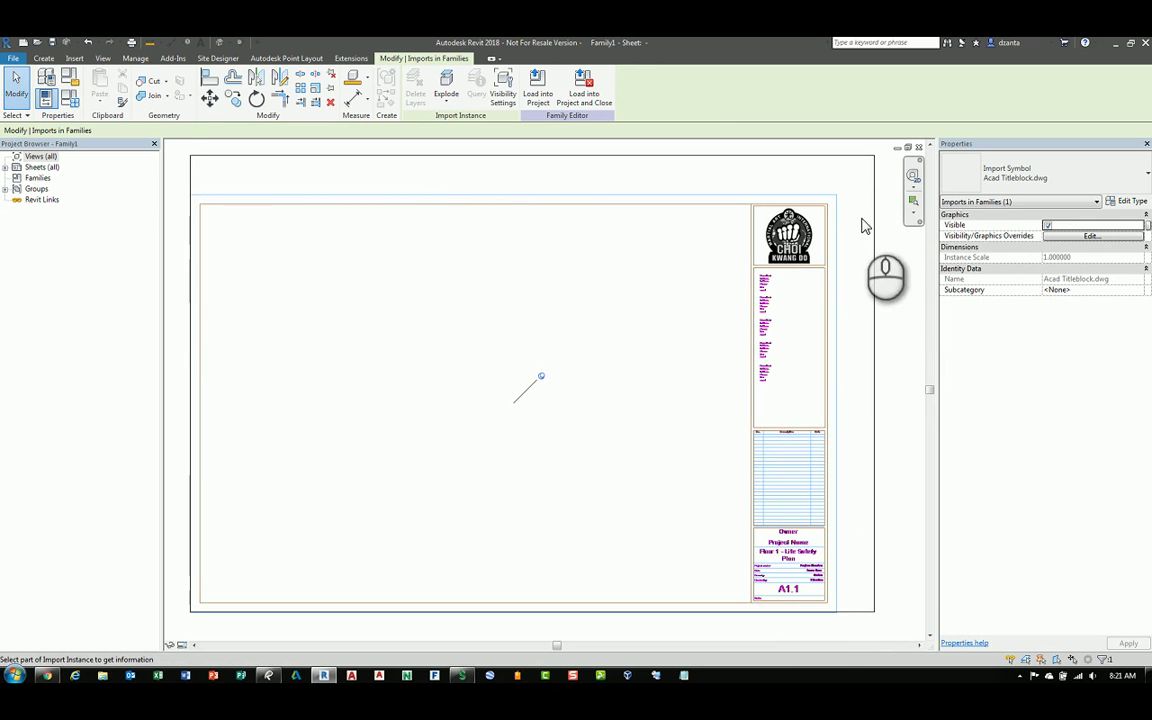
{"action": "left_click", "coordinate": [786, 196]}
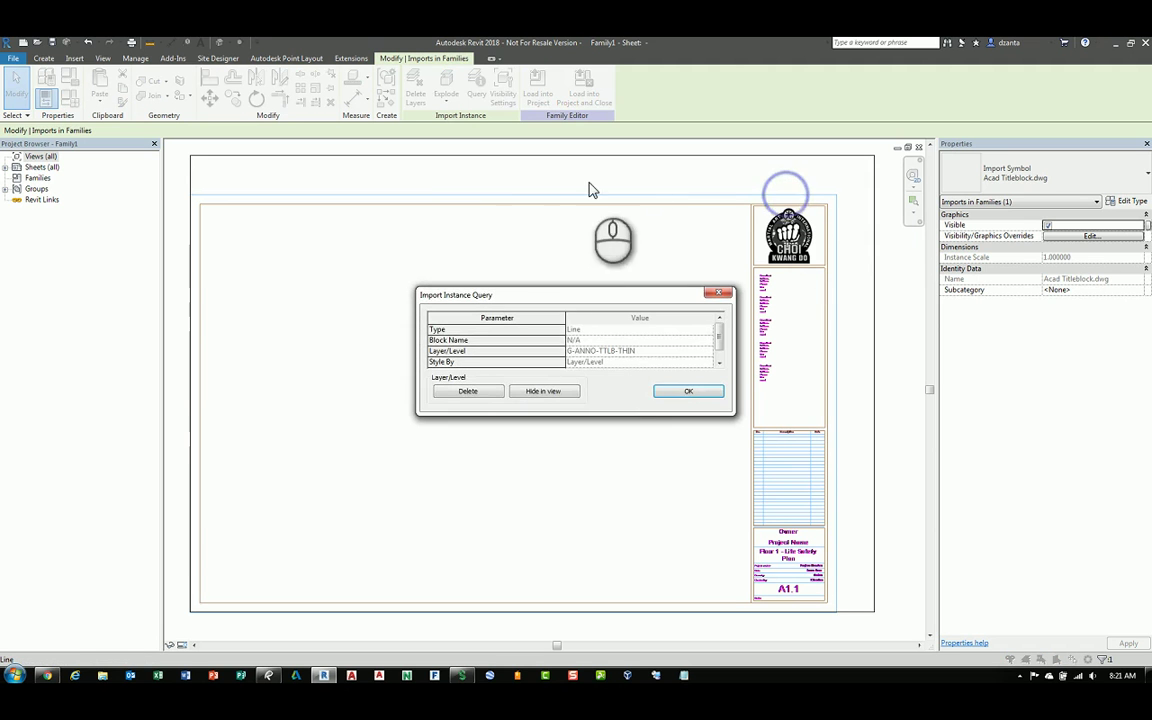
{"action": "left_click", "coordinate": [689, 391]}
Fully explode the imported title block and delete its middle-panel notes list
{"action": "key", "text": "Escape"}
{"action": "key", "text": "Escape"}
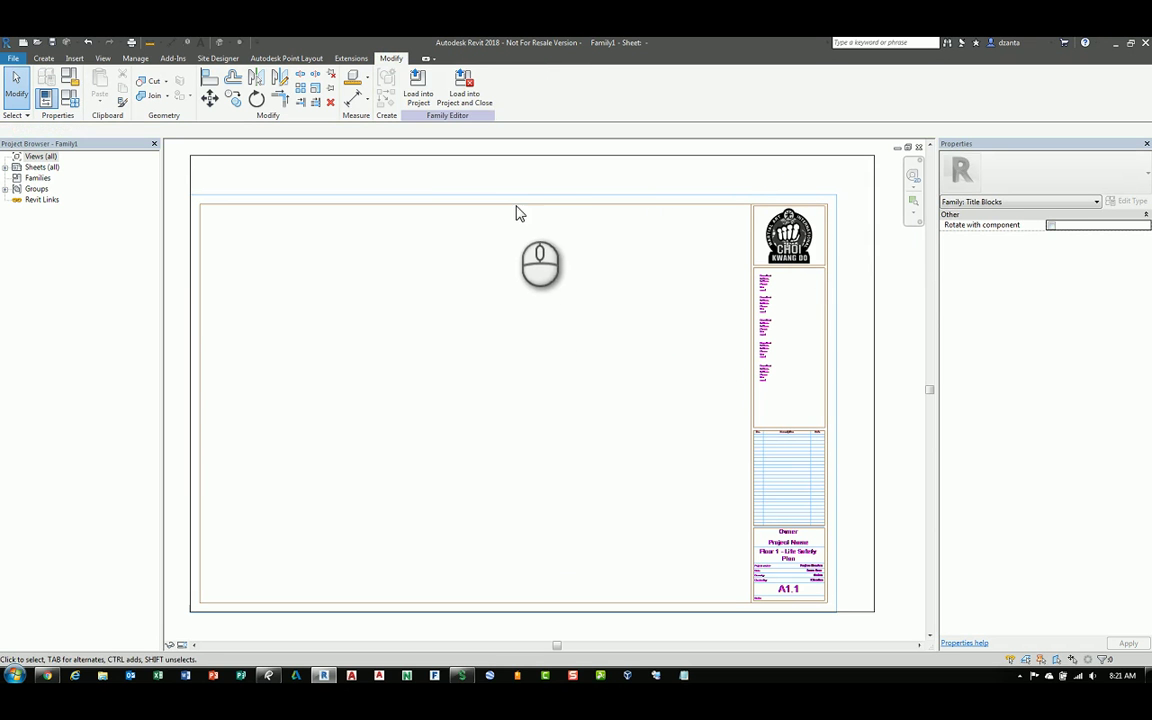
{"action": "left_click", "coordinate": [513, 200]}
{"action": "left_click", "coordinate": [446, 100]}
{"action": "left_click", "coordinate": [470, 144]}
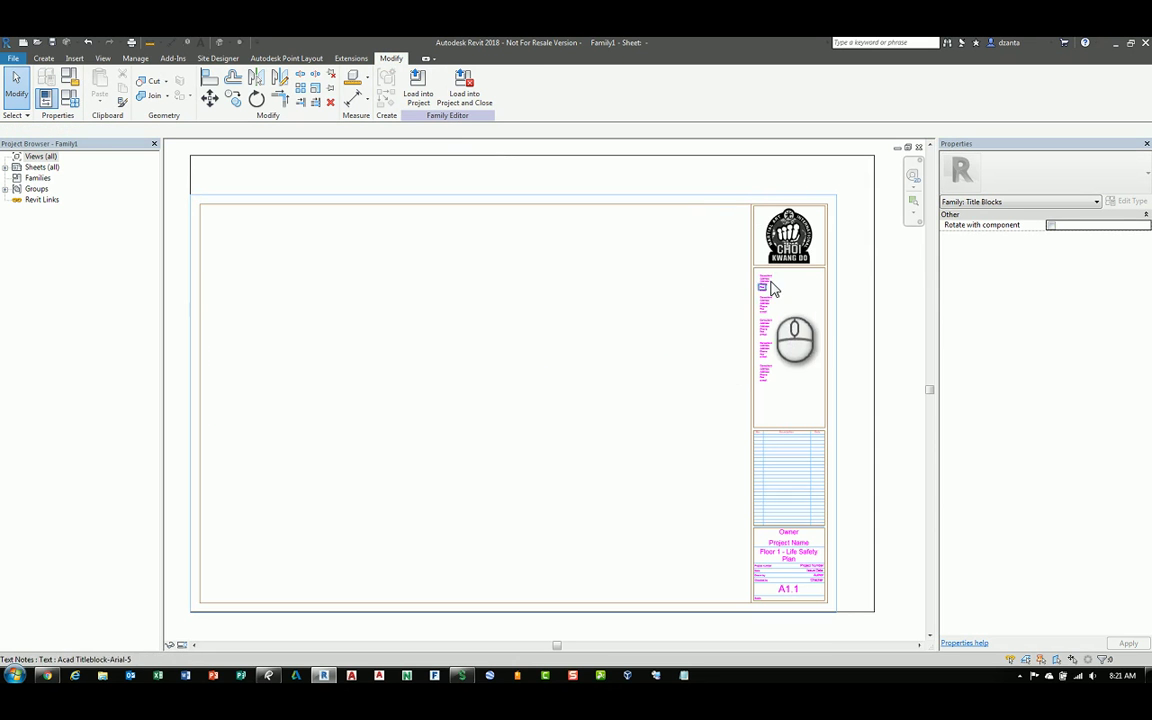
{"action": "left_click_drag", "start_coordinate": [733, 272], "coordinate": [802, 404]}
{"action": "key", "text": "Delete"}
Window-select the revision table's lines and text, then clear the selection and review the labels
{"action": "mouse_move", "coordinate": [720, 423]}
{"action": "left_mouse_down"}
{"action": "mouse_move", "coordinate": [848, 506]}
{"action": "mouse_move", "coordinate": [705, 425]}
{"action": "left_mouse_up"}
{"action": "scroll", "coordinate": [740, 430], "scroll_direction": "up", "scroll_amount": 5}
{"action": "middle_click_drag", "start_coordinate": [661, 316], "coordinate": [609, 266]}
{"action": "left_click_drag", "start_coordinate": [507, 200], "coordinate": [843, 550]}
{"action": "left_click", "coordinate": [843, 550]}
{"action": "scroll", "coordinate": [825, 532], "scroll_direction": "down", "scroll_amount": 2}
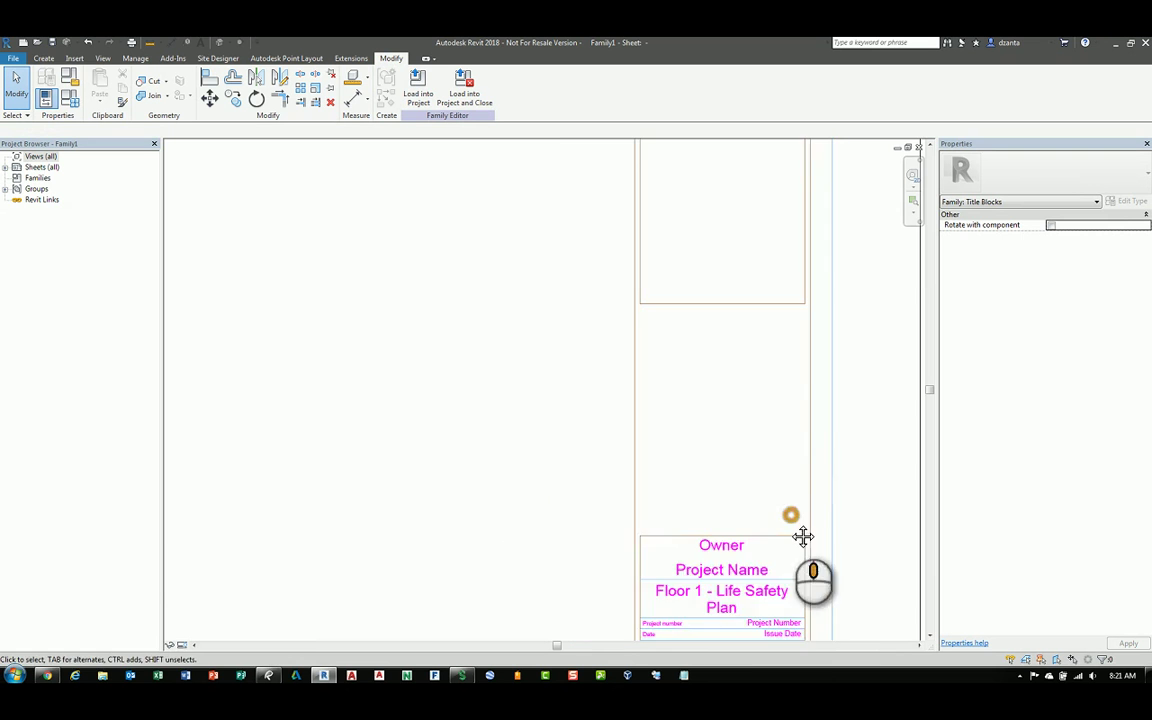
{"action": "middle_click_drag", "start_coordinate": [802, 470], "coordinate": [784, 391]}
{"action": "scroll", "coordinate": [808, 430], "scroll_direction": "up", "scroll_amount": 2}
{"action": "scroll", "coordinate": [784, 391], "scroll_direction": "up", "scroll_amount": 1}
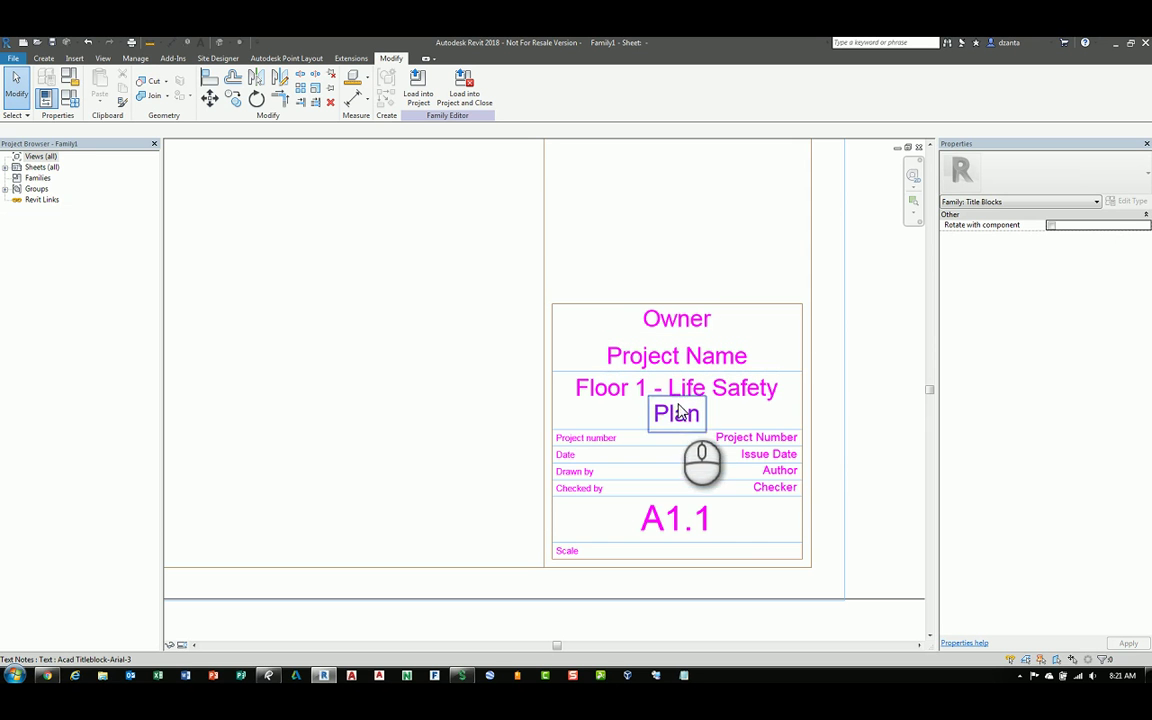
{"action": "scroll", "coordinate": [737, 529], "scroll_direction": "down", "scroll_amount": 2}
{"action": "scroll", "coordinate": [737, 529], "scroll_direction": "down", "scroll_amount": 5}
Move the title block border and logo elements up to the sheet's top edge
{"action": "middle_click_drag", "start_coordinate": [824, 478], "coordinate": [848, 507]}
{"action": "left_click", "coordinate": [233, 218]}
{"action": "left_click_drag", "start_coordinate": [233, 218], "coordinate": [866, 347]}
{"action": "scroll", "coordinate": [838, 226], "scroll_direction": "up", "scroll_amount": 2}
{"action": "key", "text": "v"}
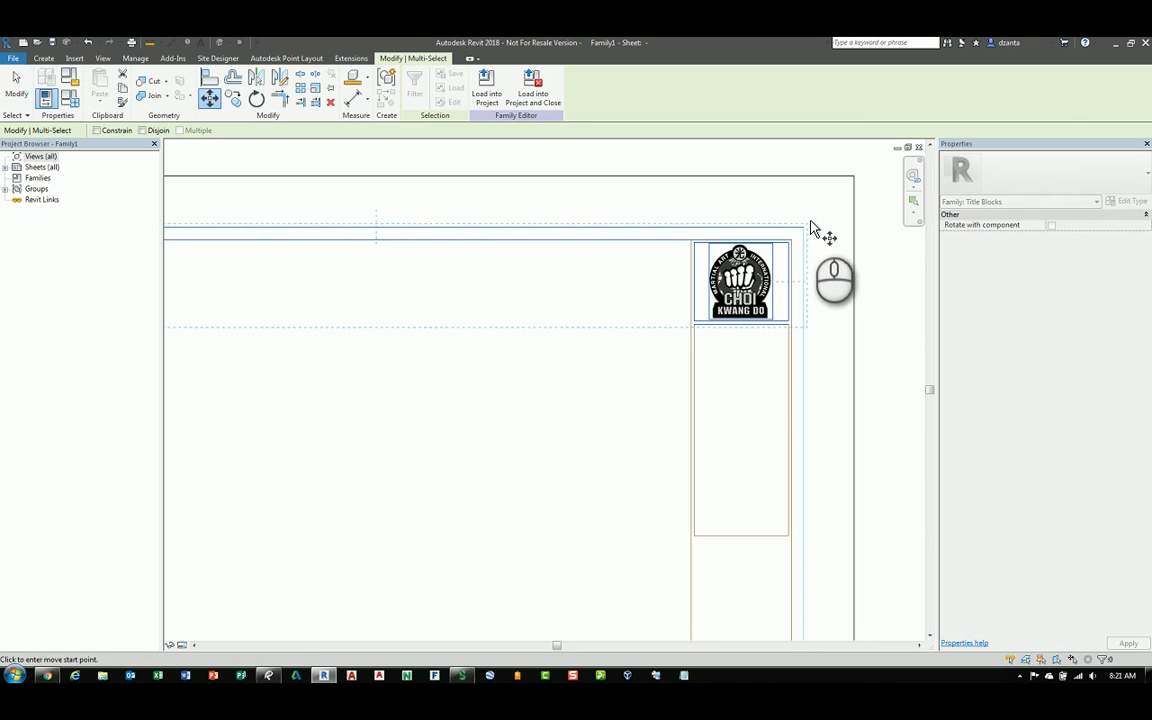
{"action": "left_click", "coordinate": [806, 229]}
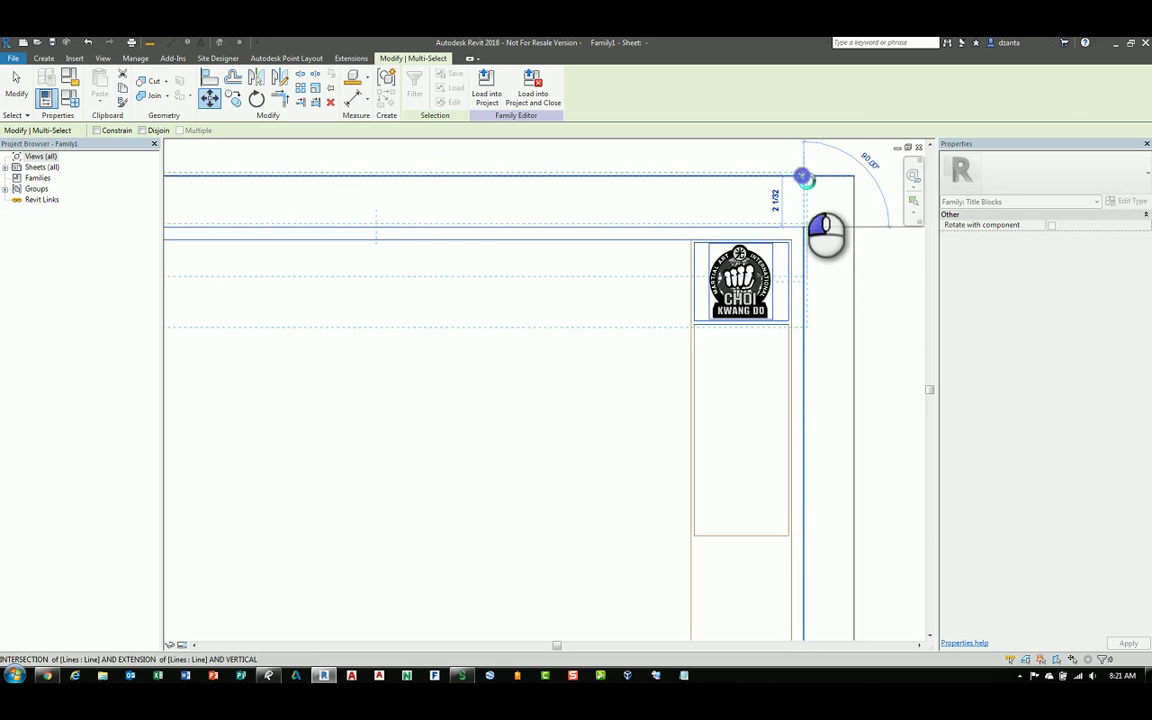
{"action": "left_click", "coordinate": [802, 176]}
{"action": "scroll", "coordinate": [826, 232], "scroll_direction": "down", "scroll_amount": 5}
Move all title block elements so their bottom-right corner meets the sheet's bottom-right corner
{"action": "left_click", "coordinate": [700, 172]}
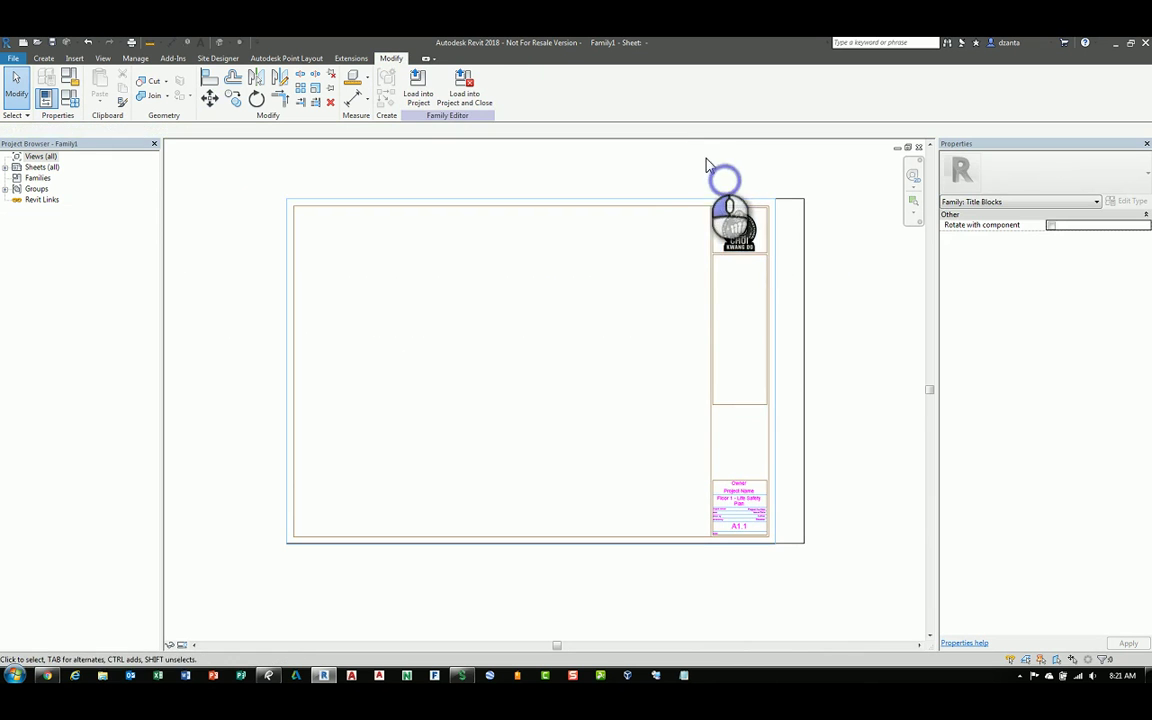
{"action": "left_click_drag", "start_coordinate": [690, 170], "coordinate": [788, 571]}
{"action": "scroll", "coordinate": [788, 571], "scroll_direction": "up", "scroll_amount": 4}
{"action": "key", "text": "m"}
{"action": "key", "text": "v"}
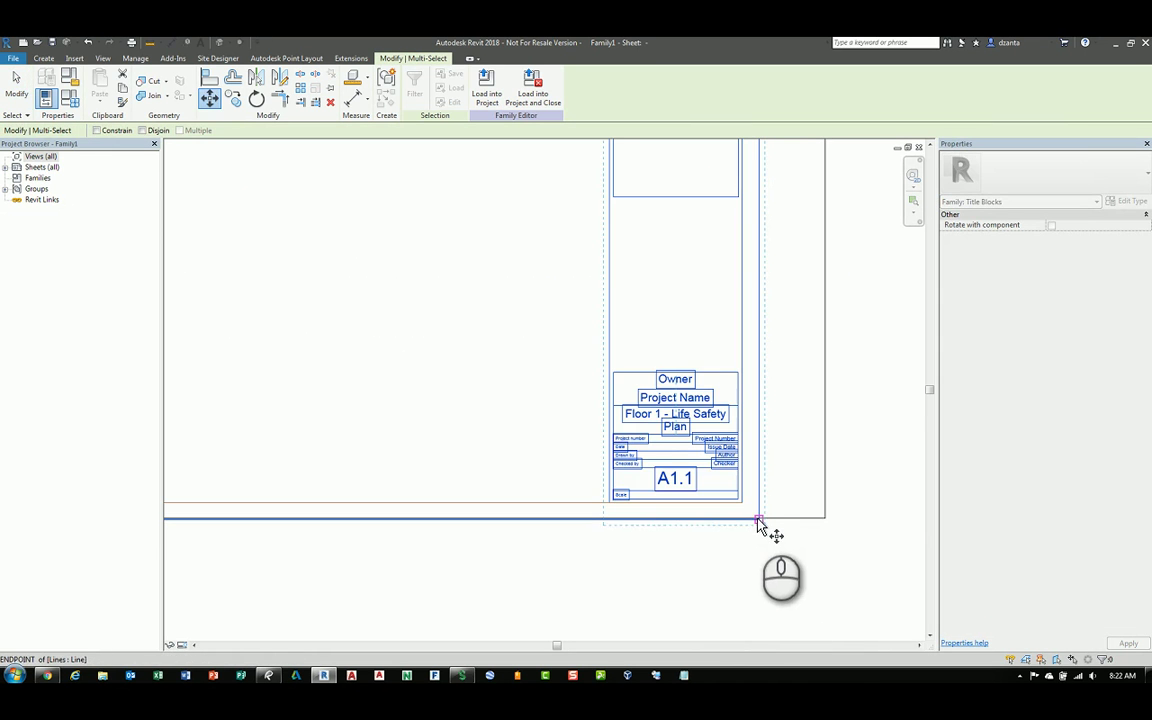
{"action": "left_click", "coordinate": [758, 521]}
{"action": "left_click", "coordinate": [825, 517]}
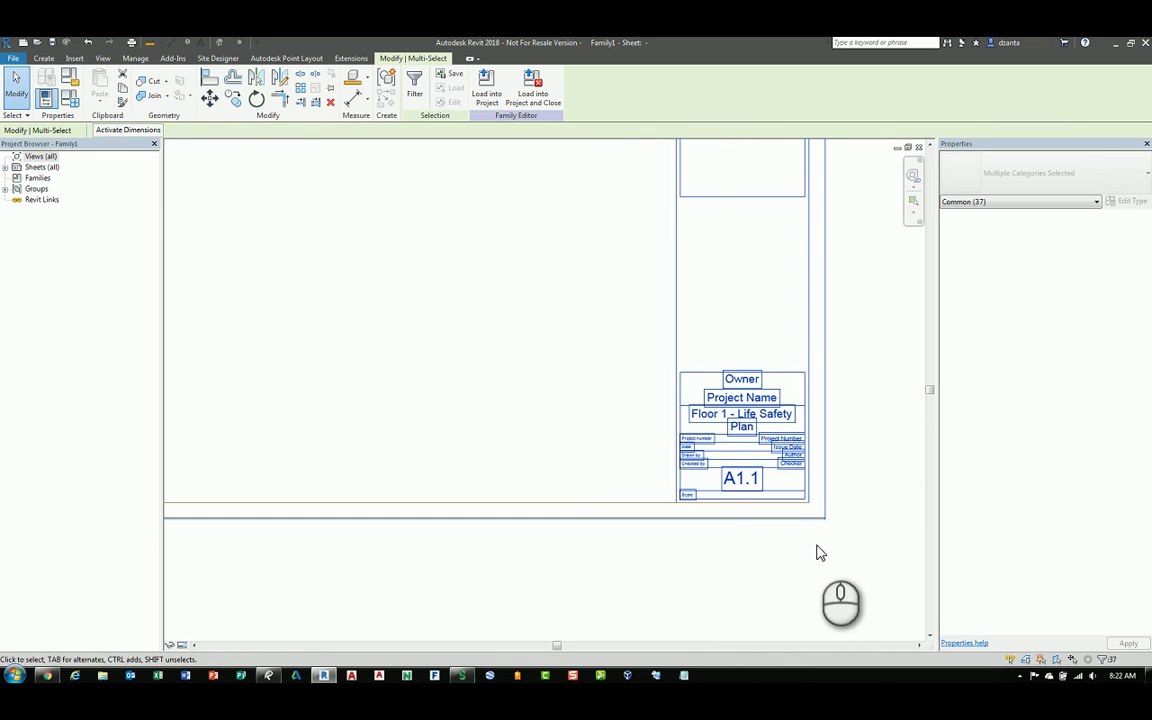
{"action": "scroll", "coordinate": [830, 557], "scroll_direction": "down", "scroll_amount": 5}
{"action": "middle_click_drag", "start_coordinate": [818, 550], "coordinate": [800, 495]}
{"action": "left_click", "coordinate": [866, 363]}
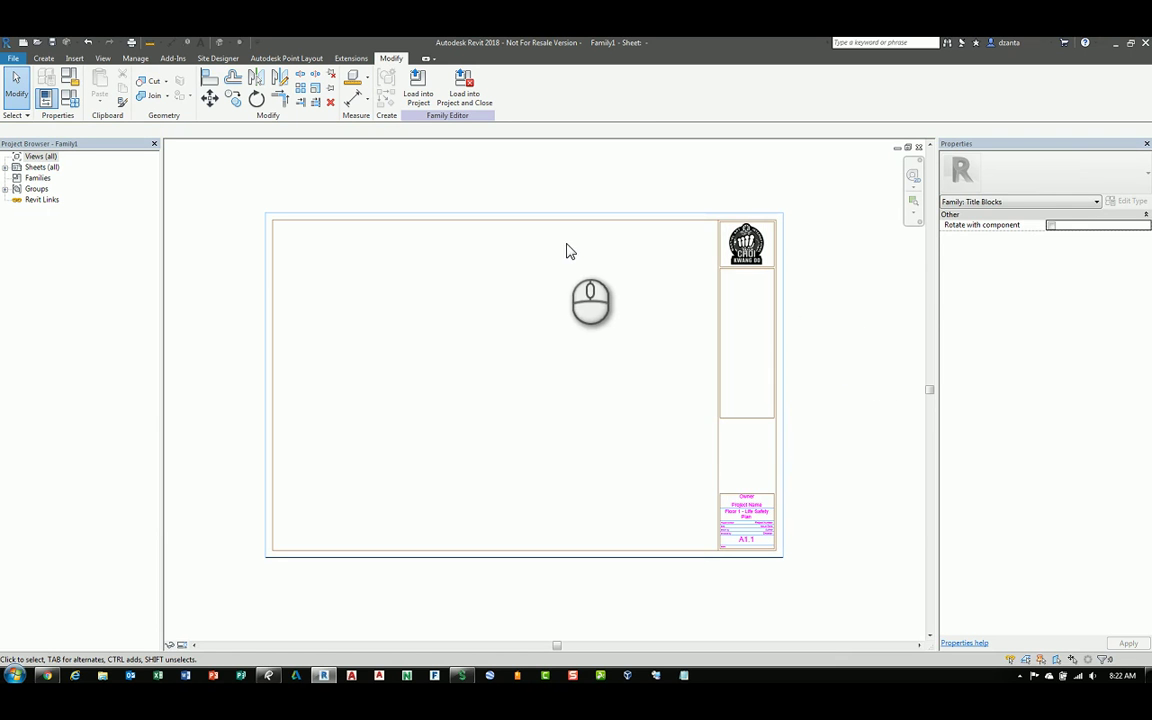
Draw a new top border line from the sheet's top-left to top-right corner
{"action": "left_click", "coordinate": [536, 221]}
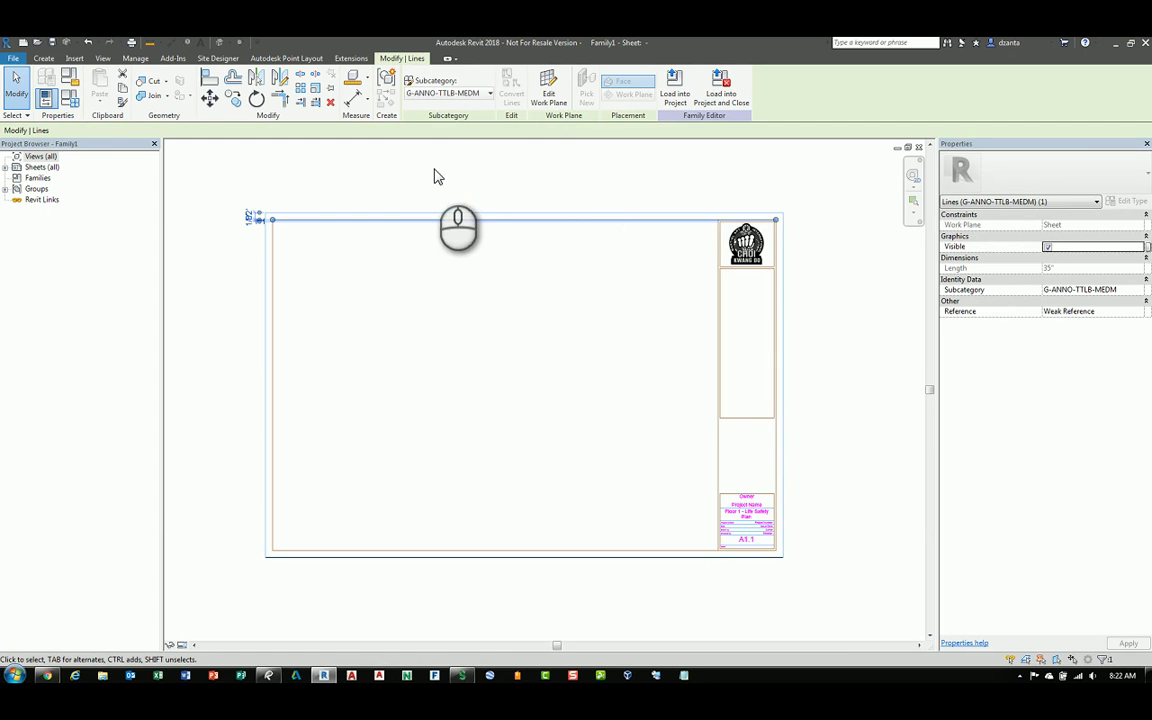
{"action": "left_click", "coordinate": [384, 172]}
{"action": "left_click", "coordinate": [43, 58]}
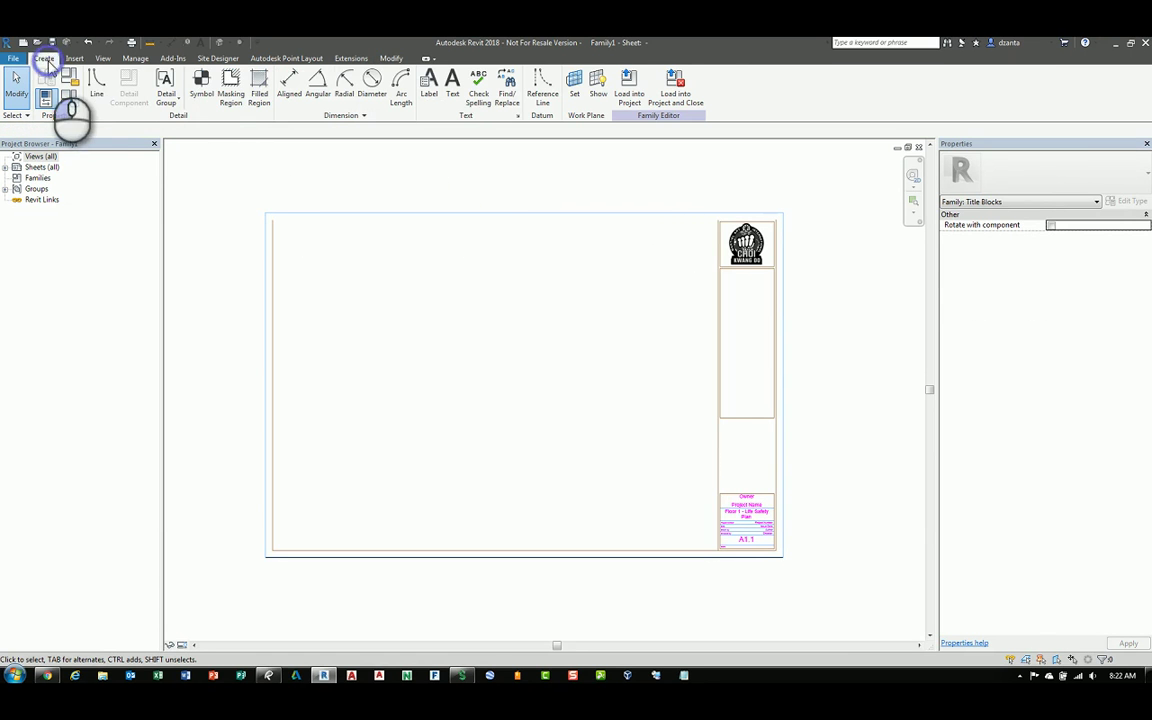
{"action": "left_click", "coordinate": [97, 90]}
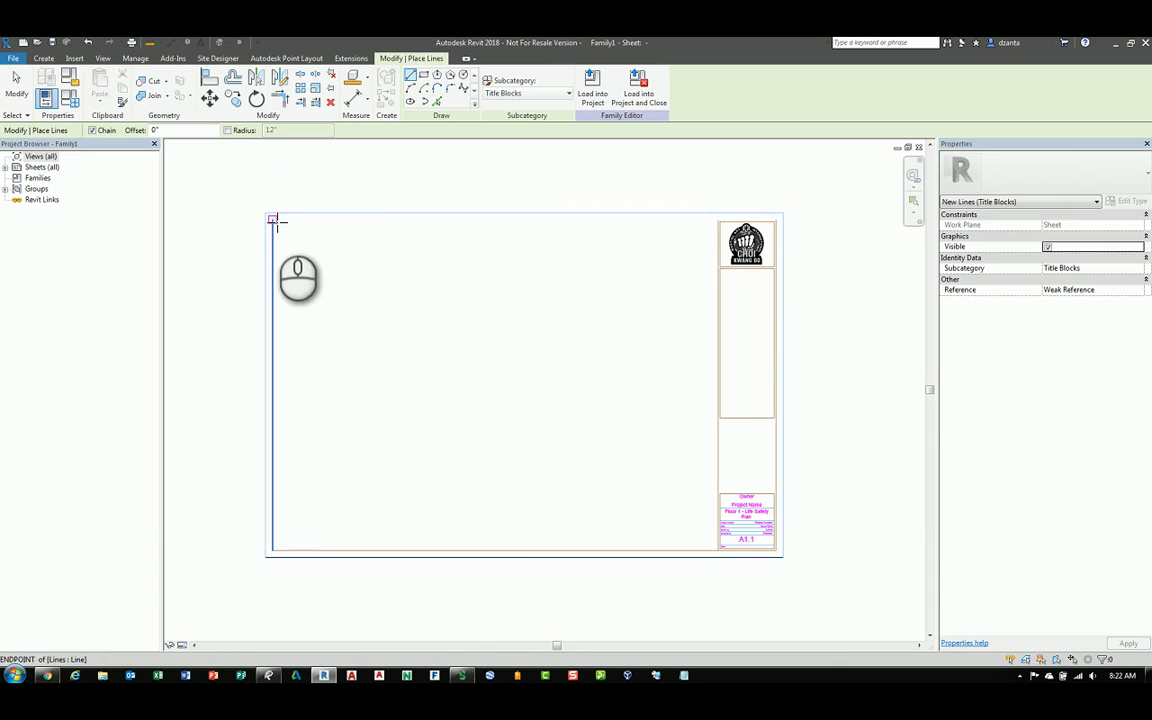
{"action": "left_click", "coordinate": [273, 219]}
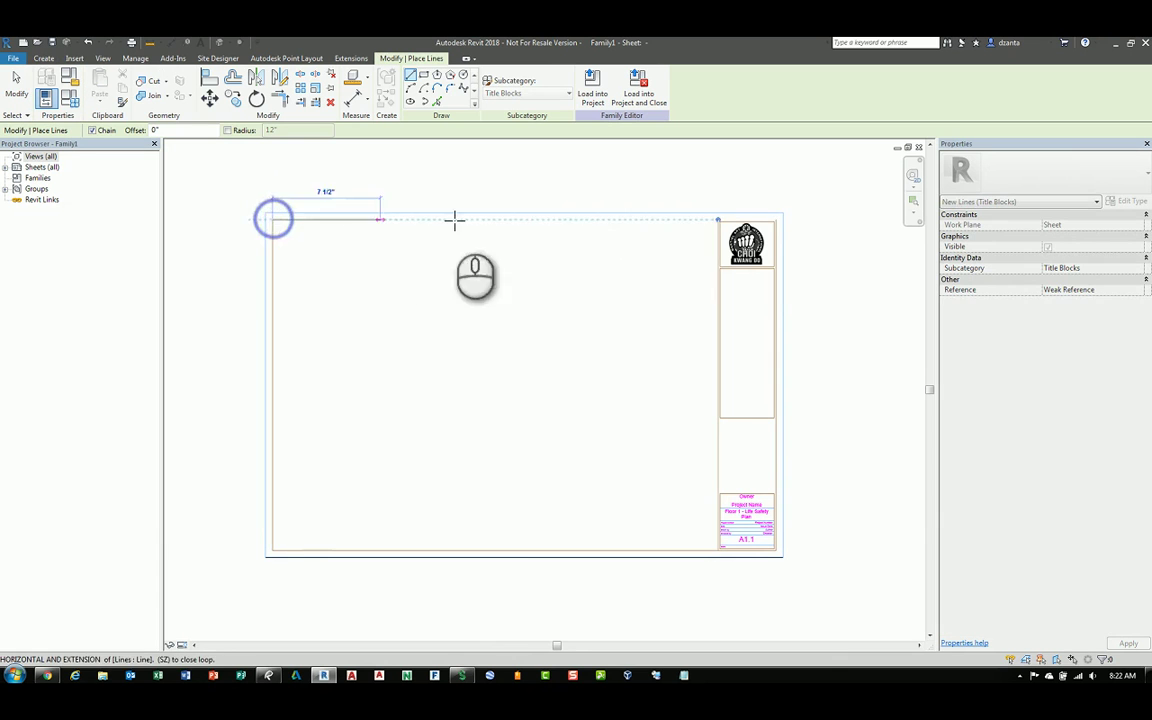
{"action": "left_click", "coordinate": [775, 217]}
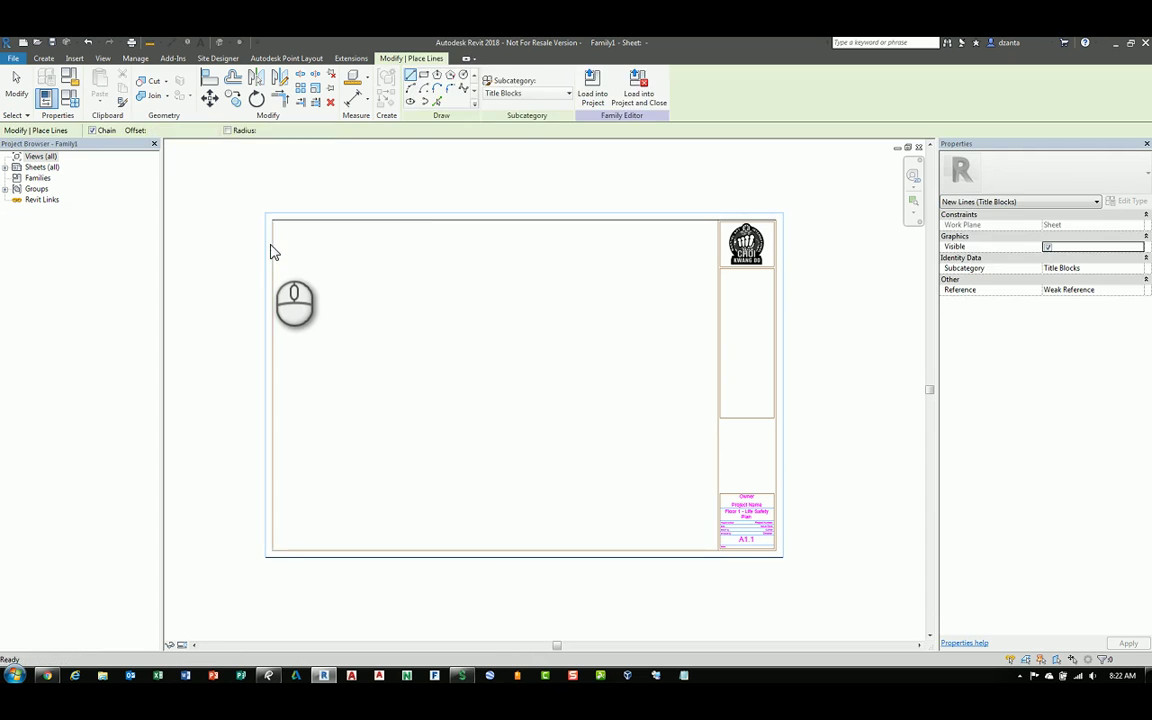
{"action": "key", "text": "Escape"}
{"action": "key", "text": "Escape"}
Replace the left border with a new line from the top-left to bottom-left corner
{"action": "left_click", "coordinate": [273, 242]}
{"action": "key", "text": "Delete"}
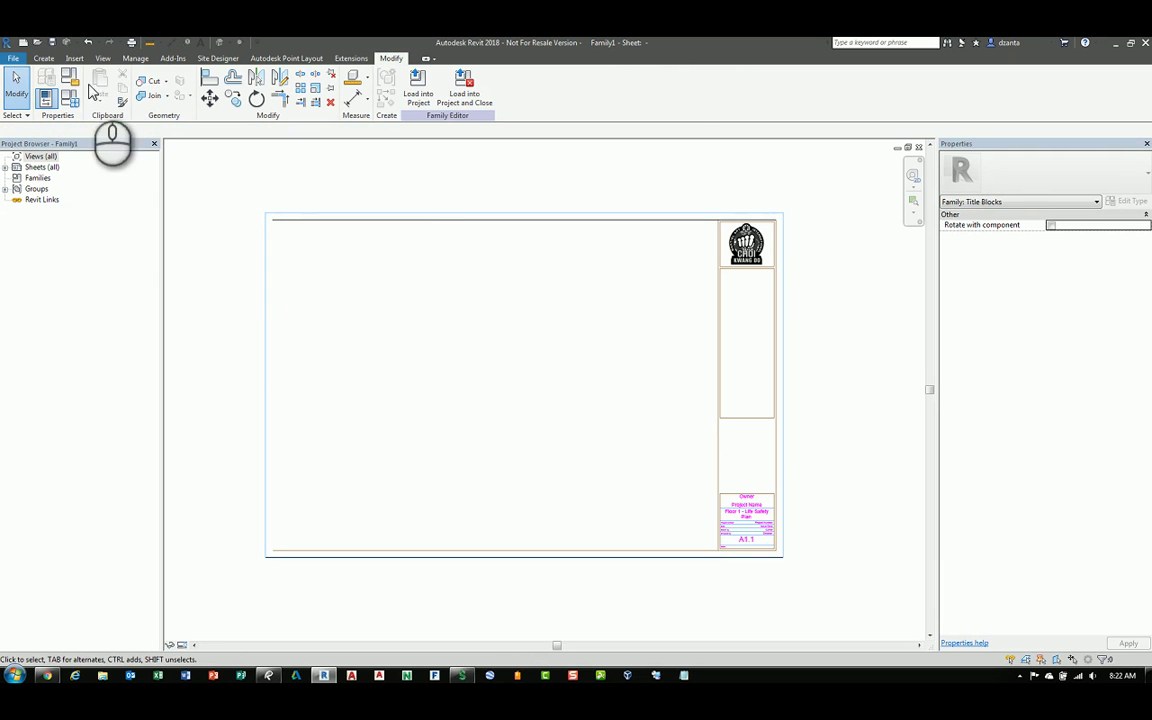
{"action": "left_click", "coordinate": [43, 58]}
{"action": "left_click", "coordinate": [97, 90]}
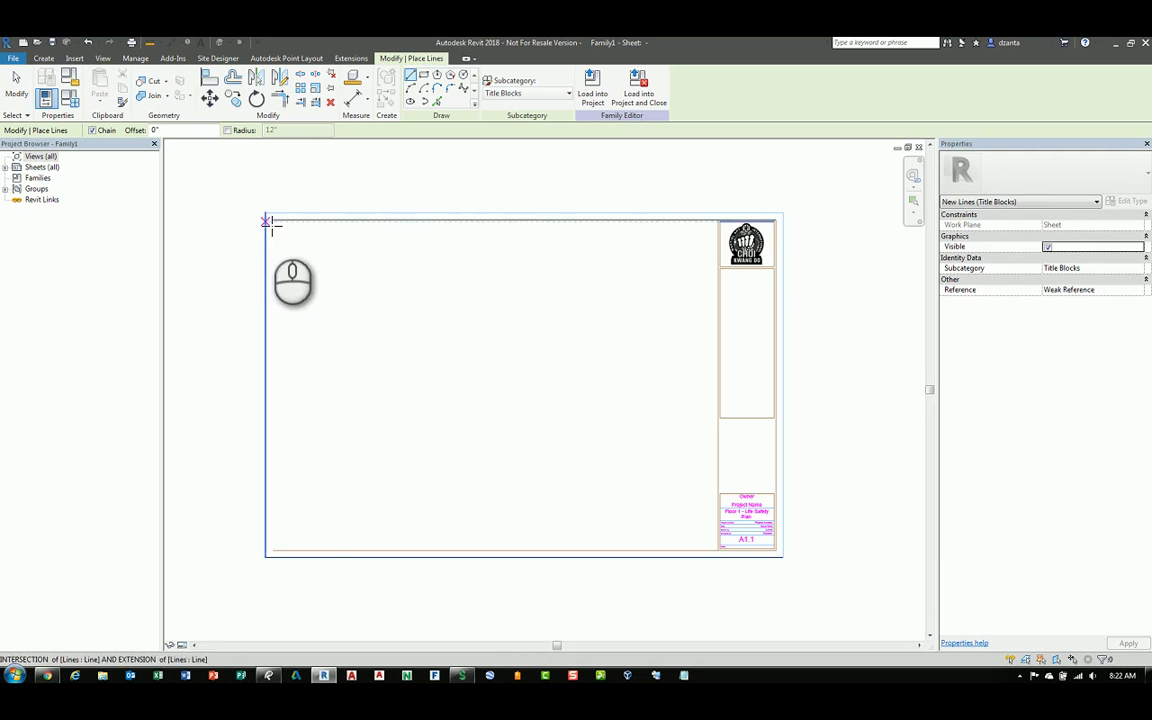
{"action": "left_click", "coordinate": [273, 218]}
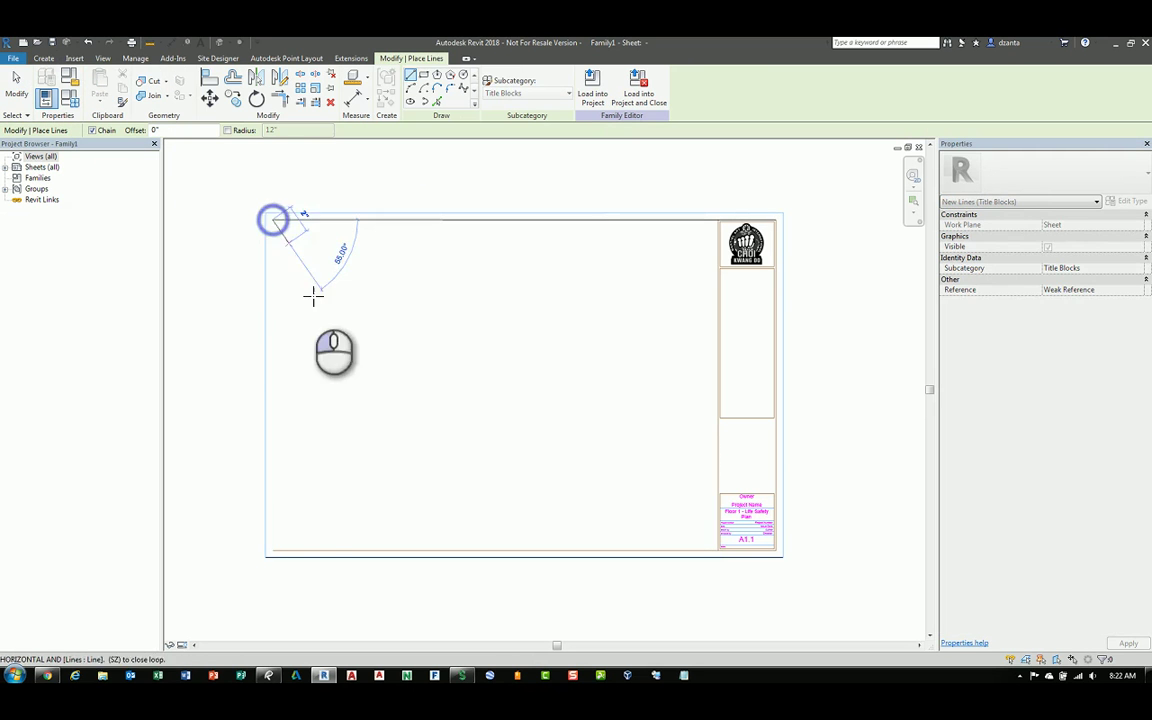
{"action": "left_click", "coordinate": [272, 548]}
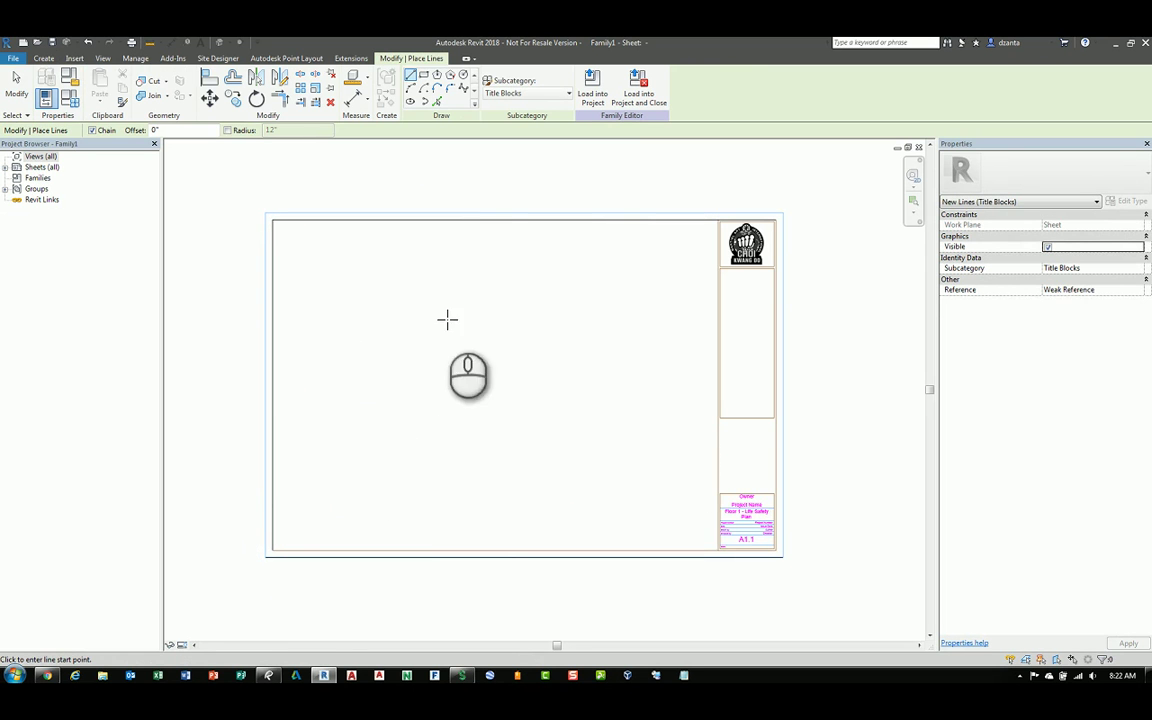
{"action": "key", "text": "Escape"}
{"action": "key", "text": "Escape"}
Draw a new bottom border line from the bottom-left to bottom-right corner
{"action": "left_click", "coordinate": [483, 551]}
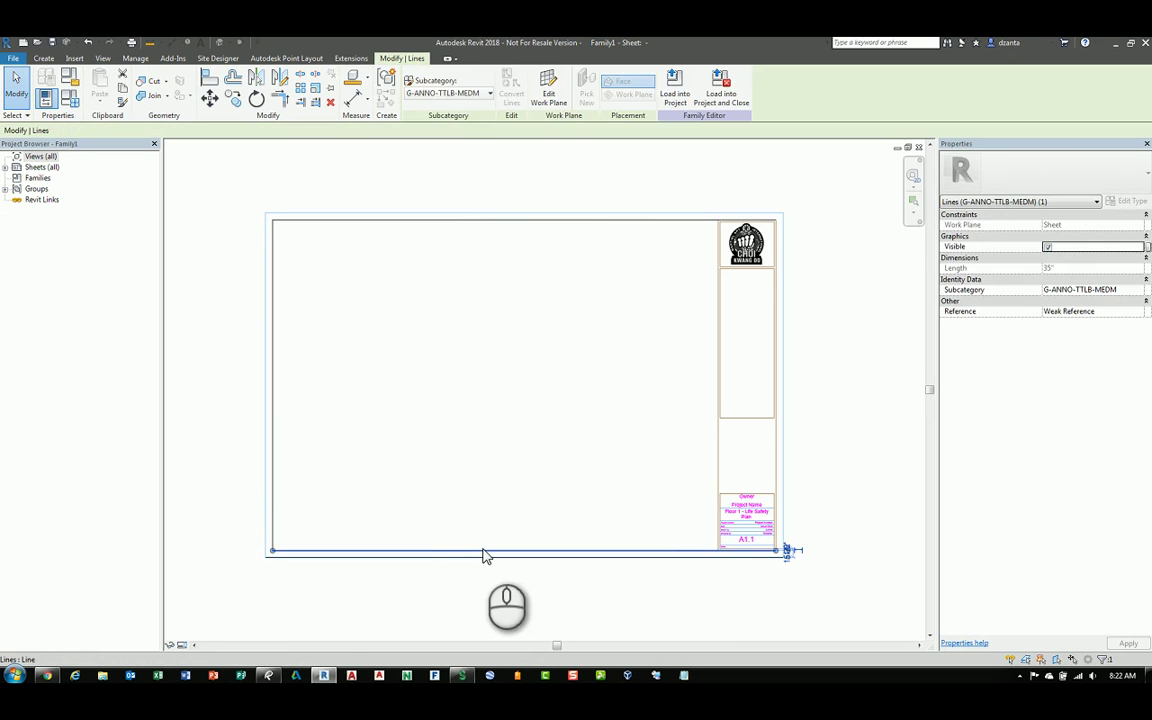
{"action": "left_click", "coordinate": [509, 504]}
{"action": "left_click", "coordinate": [46, 60]}
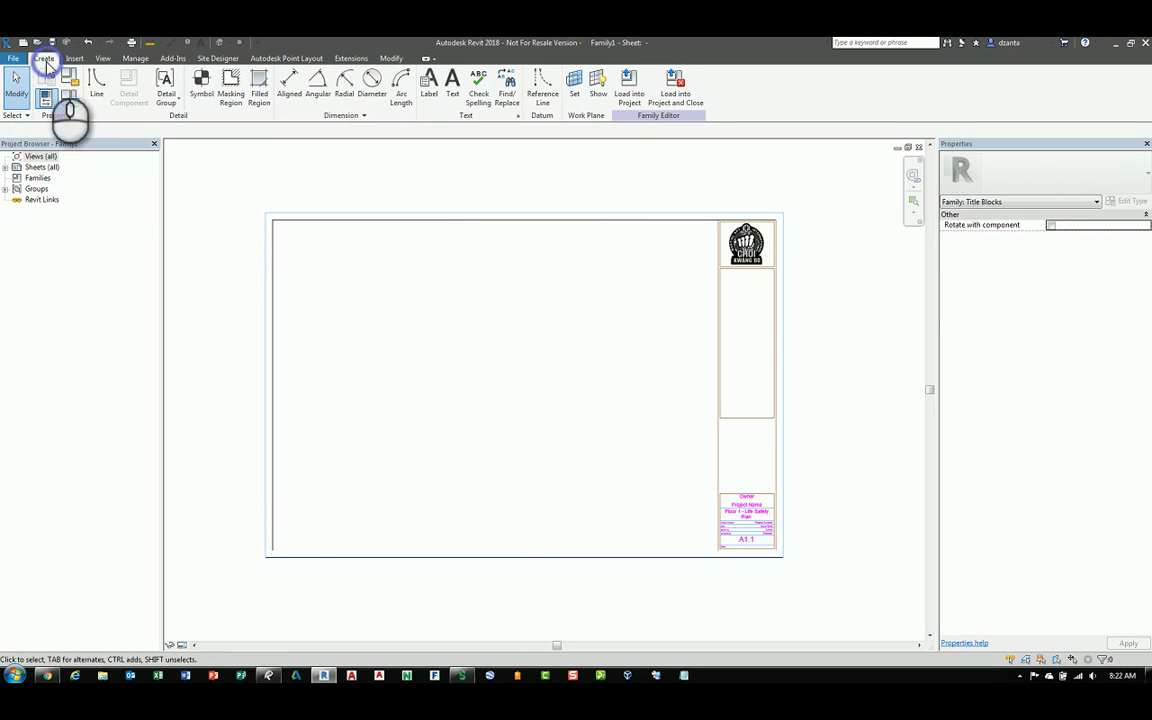
{"action": "left_click", "coordinate": [90, 88]}
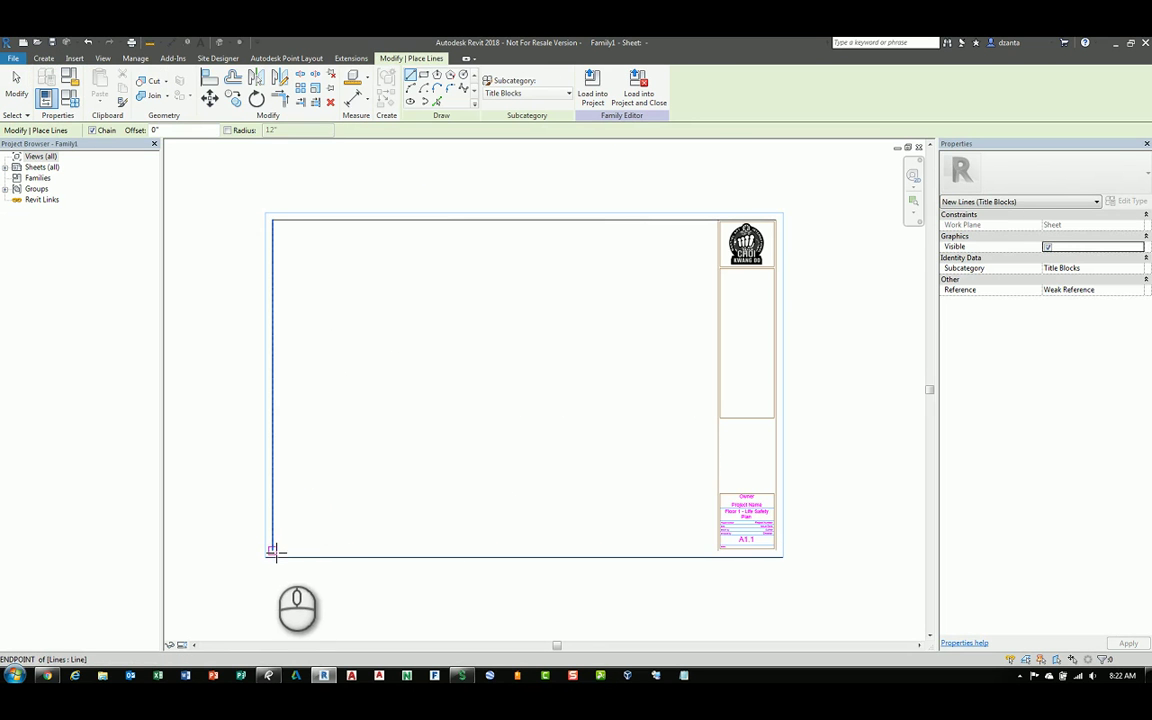
{"action": "left_click", "coordinate": [273, 550]}
{"action": "left_click", "coordinate": [776, 551]}
{"action": "key", "text": "Escape"}
{"action": "key", "text": "Escape"}
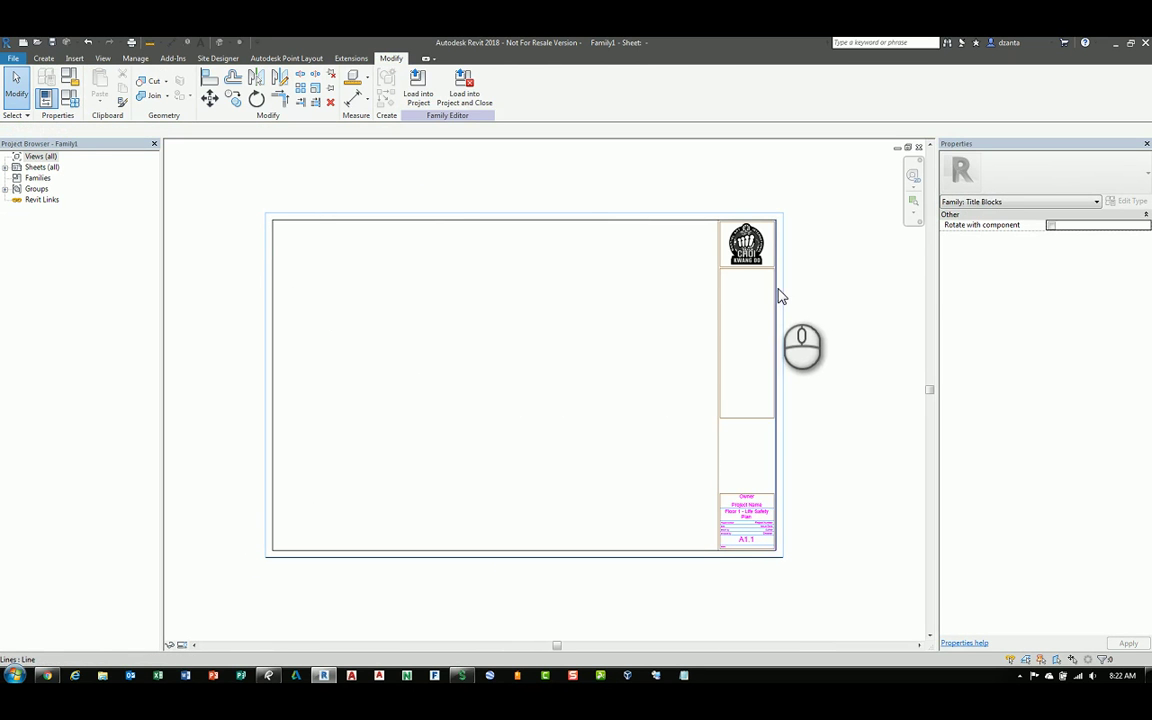
Change the right vertical border line from G-ANNO-TTLB-MEDM to the Thin Lines subcategory
{"action": "left_click", "coordinate": [778, 290]}
{"action": "left_click", "coordinate": [487, 93]}
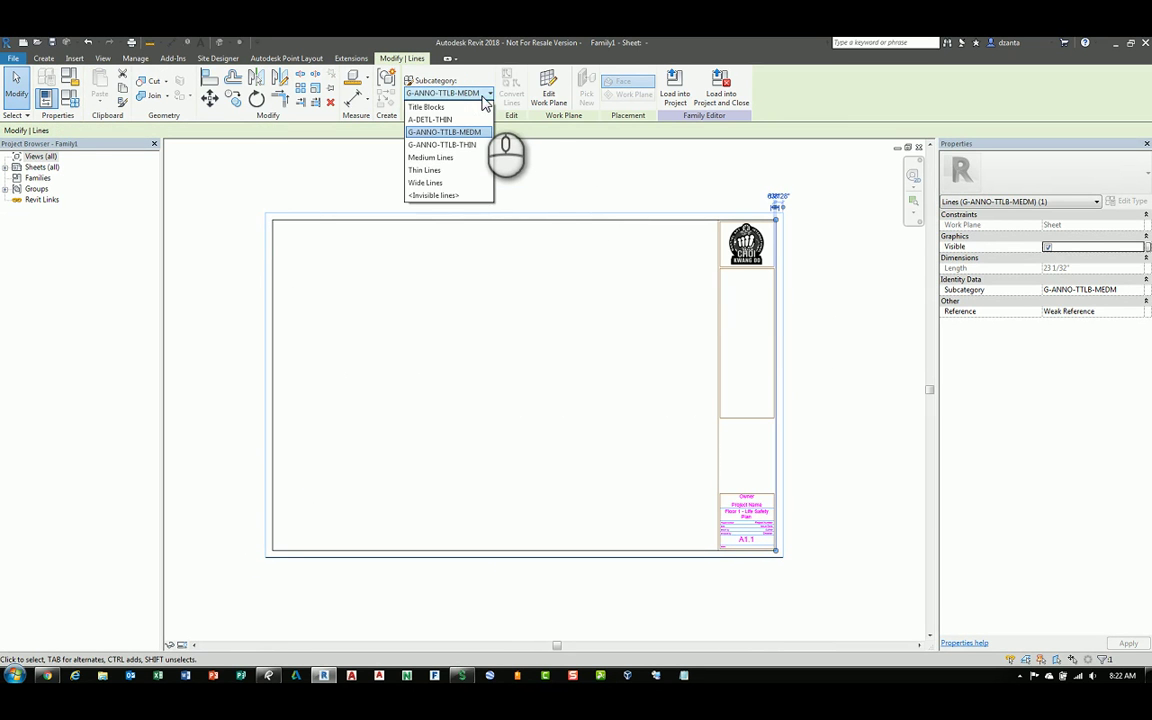
{"action": "left_click", "coordinate": [433, 172]}
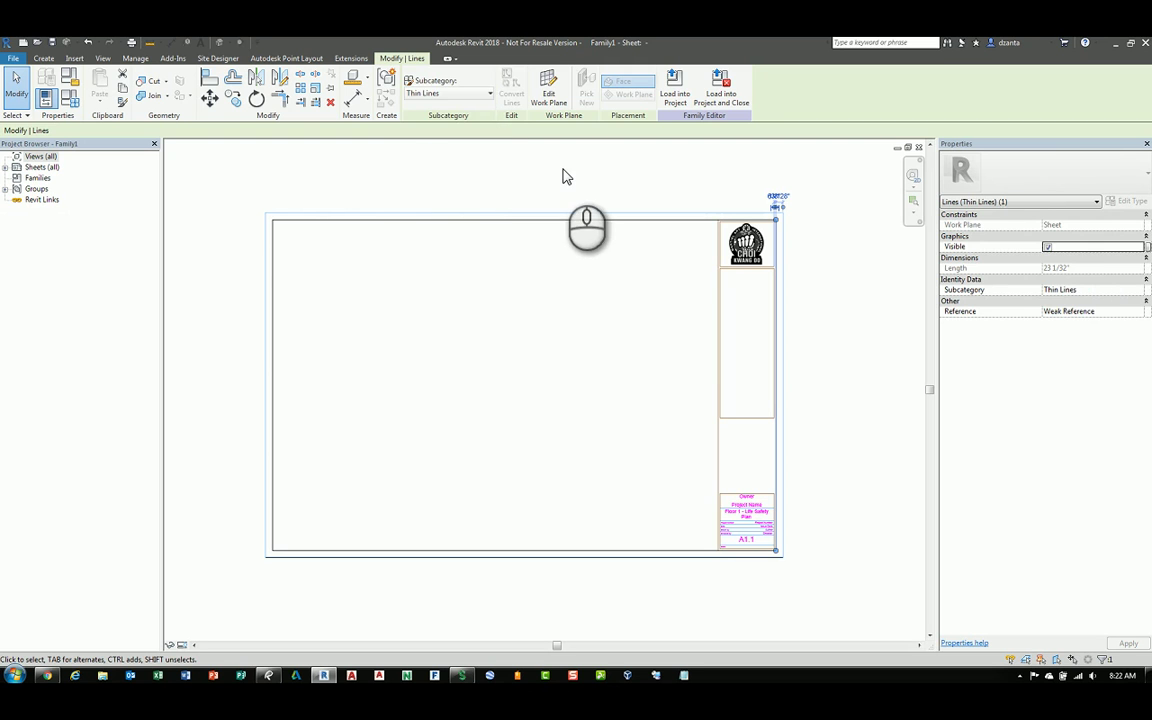
{"action": "left_click", "coordinate": [562, 172]}
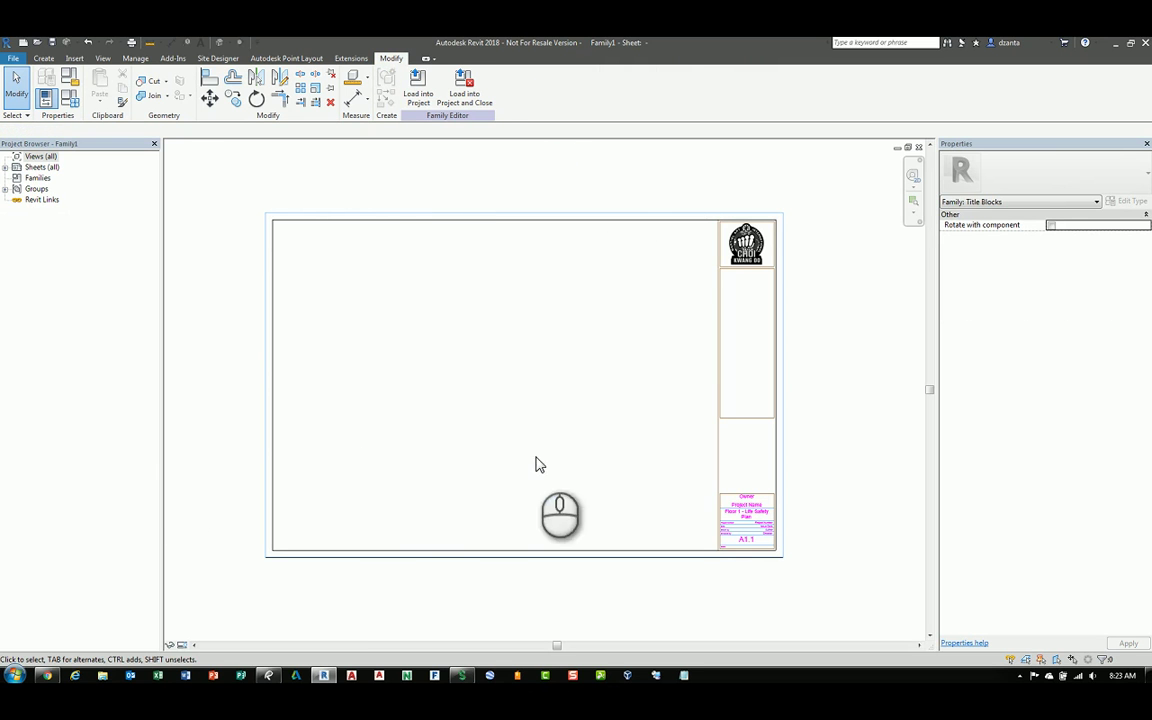
Try selecting all visible instances of a title block frame line, then clear the selection
{"action": "middle_click_drag", "start_coordinate": [674, 421], "coordinate": [659, 424]}
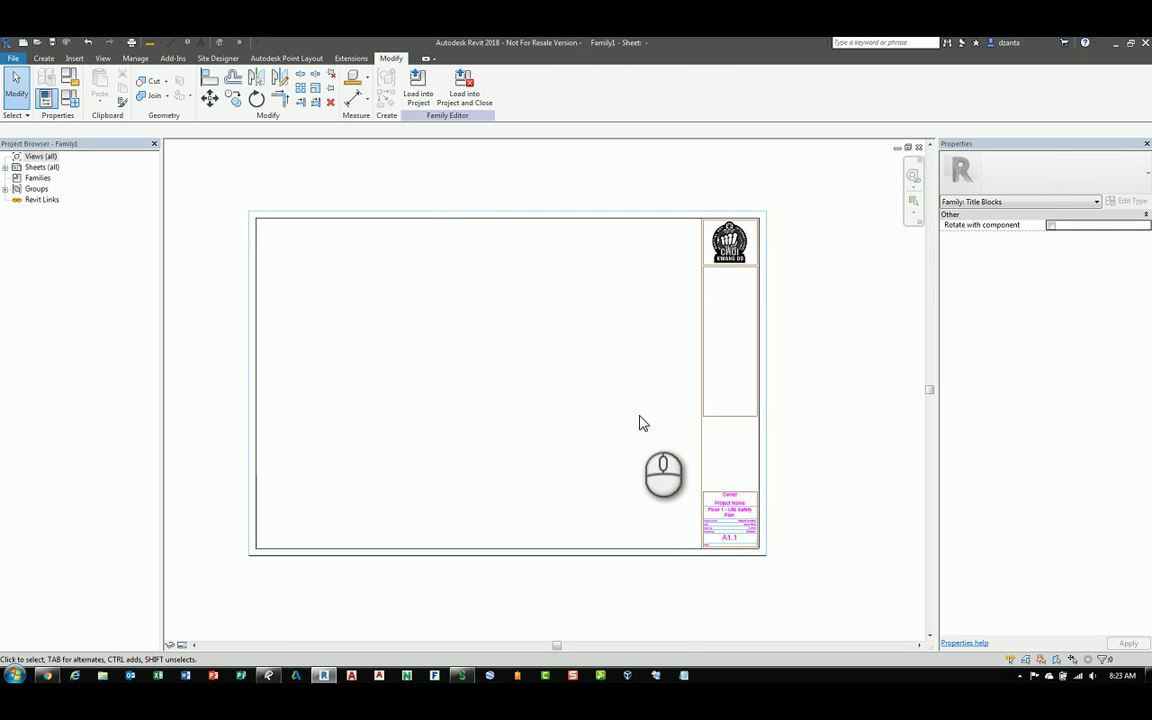
{"action": "scroll", "coordinate": [641, 423], "scroll_direction": "up", "scroll_amount": 1}
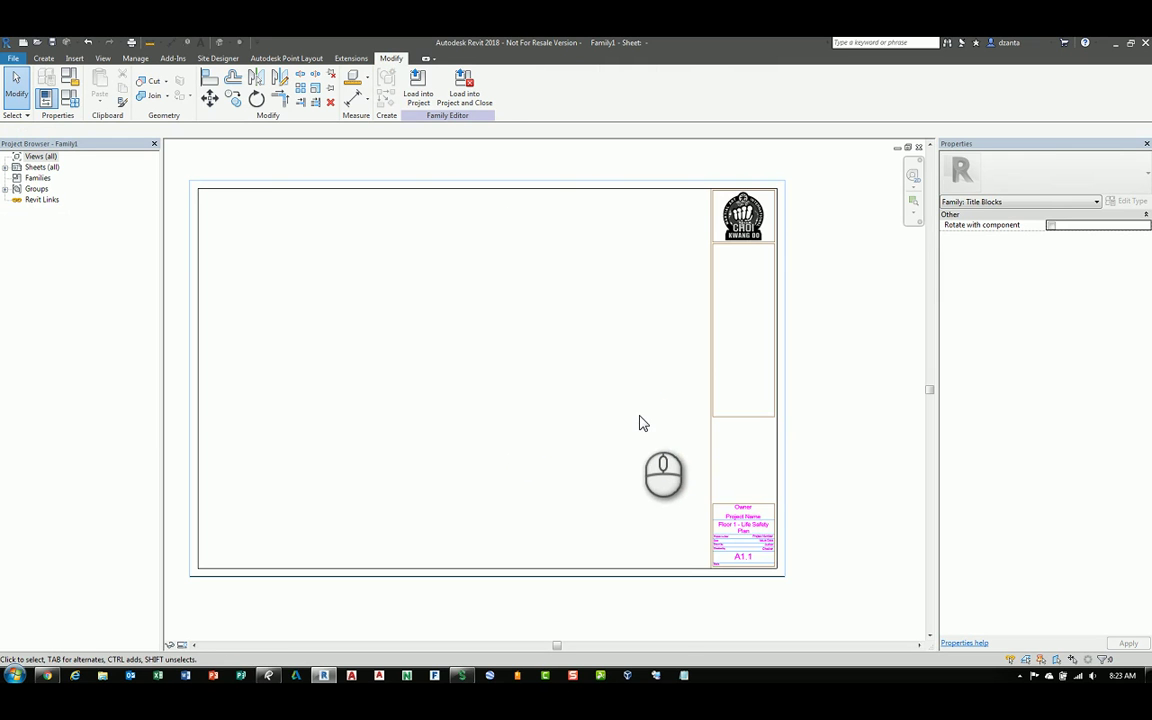
{"action": "left_click", "coordinate": [760, 419]}
{"action": "right_click", "coordinate": [760, 418]}
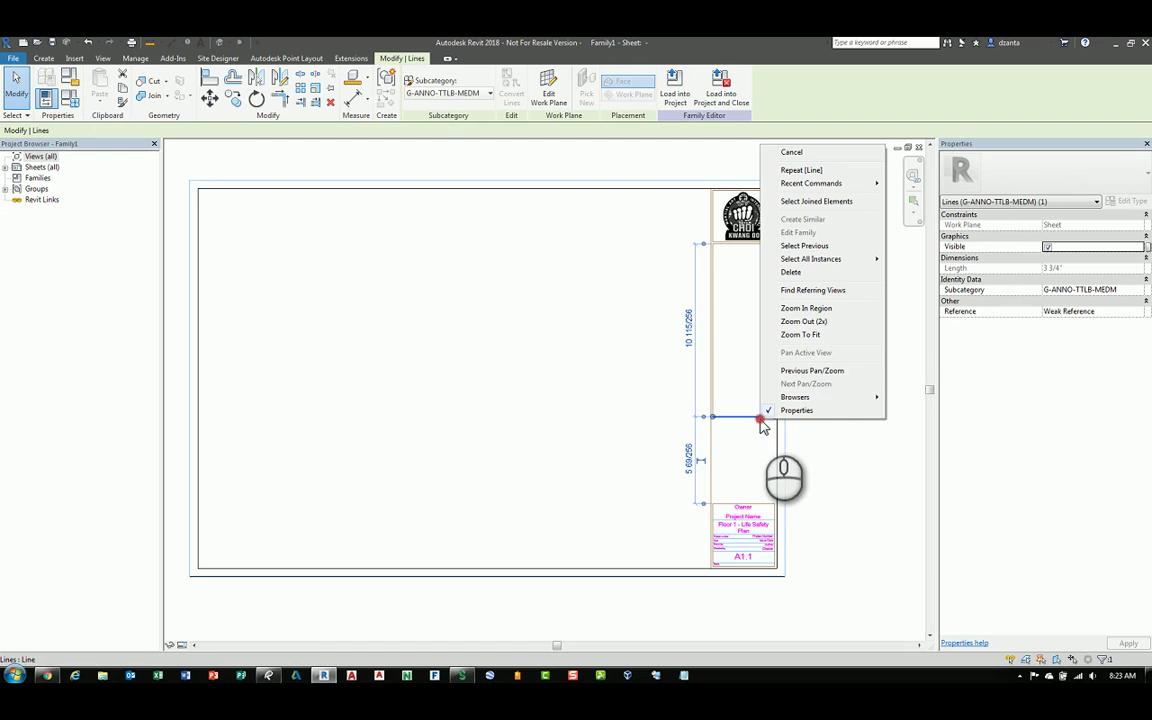
{"action": "left_click", "coordinate": [826, 260]}
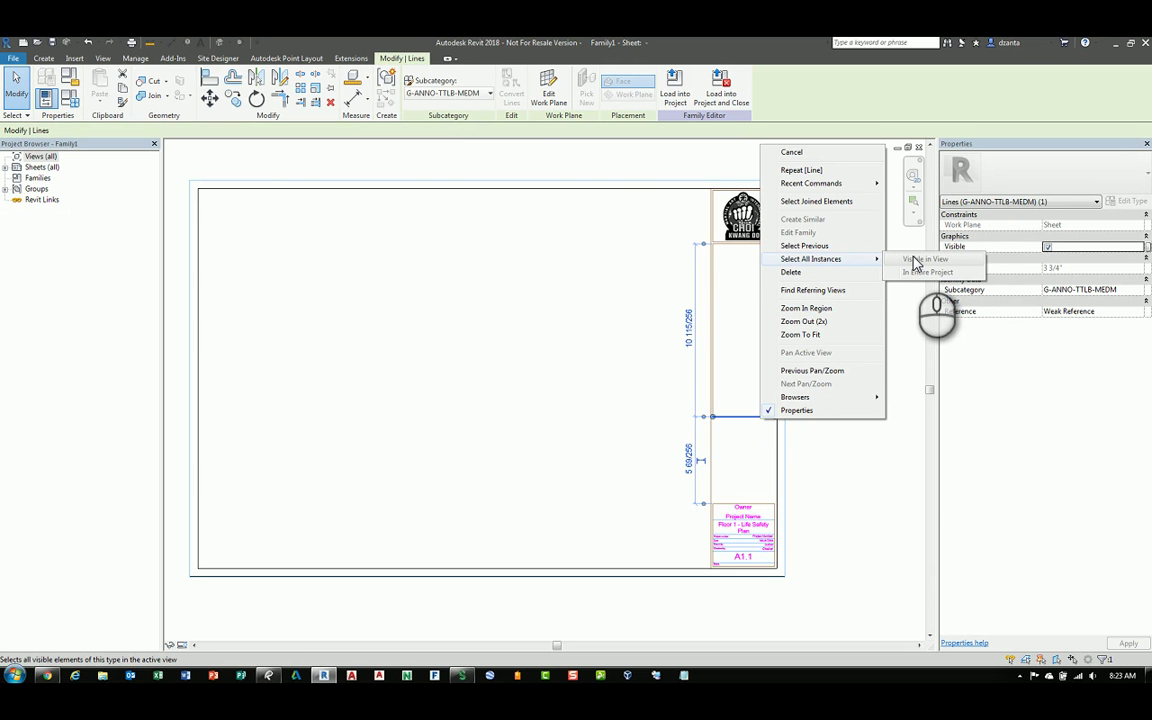
{"action": "left_click", "coordinate": [913, 262]}
{"action": "left_click", "coordinate": [868, 352]}
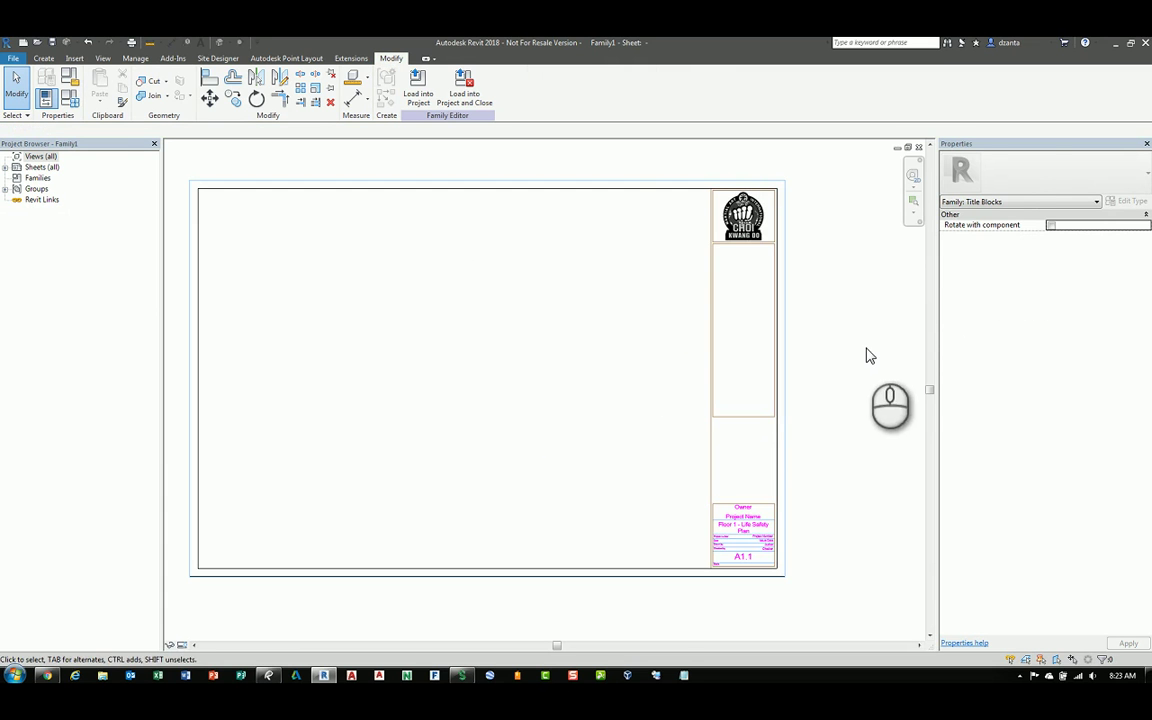
Multi-select the border, logo frame, box and A1.1 title block lines plus the sheet border line
{"action": "scroll", "coordinate": [818, 388], "scroll_direction": "up", "scroll_amount": 1}
{"action": "middle_click_drag", "start_coordinate": [812, 378], "coordinate": [771, 465]}
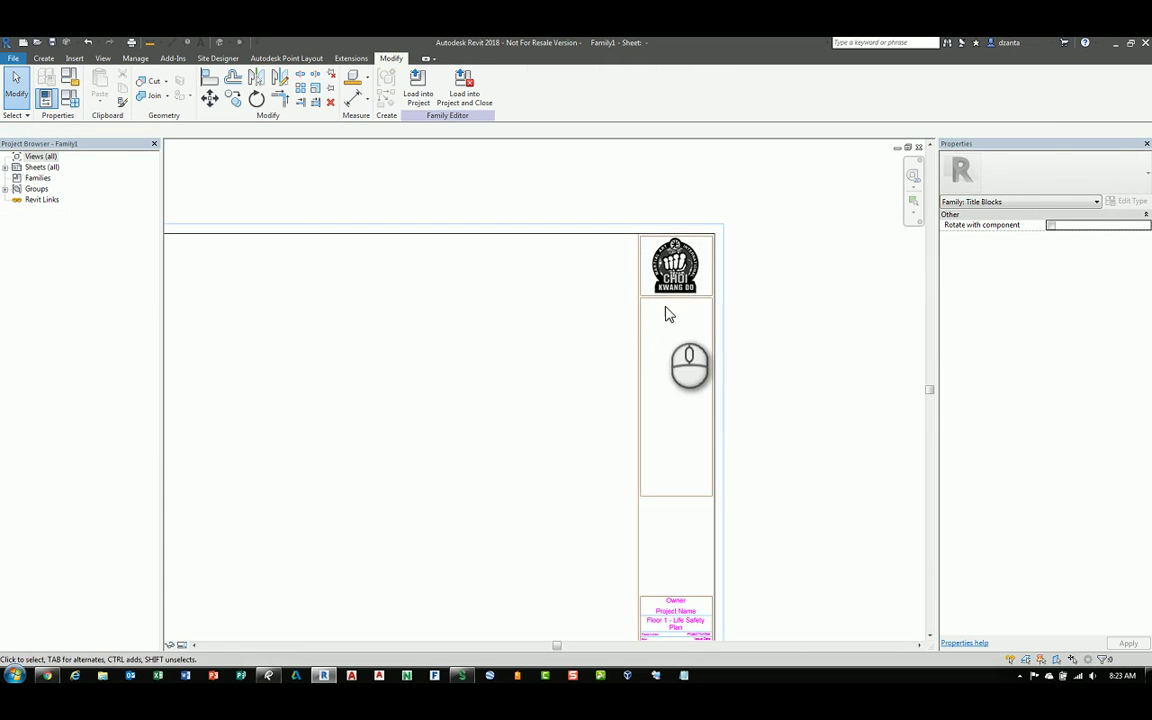
{"action": "scroll", "coordinate": [655, 290], "scroll_direction": "up", "scroll_amount": 2}
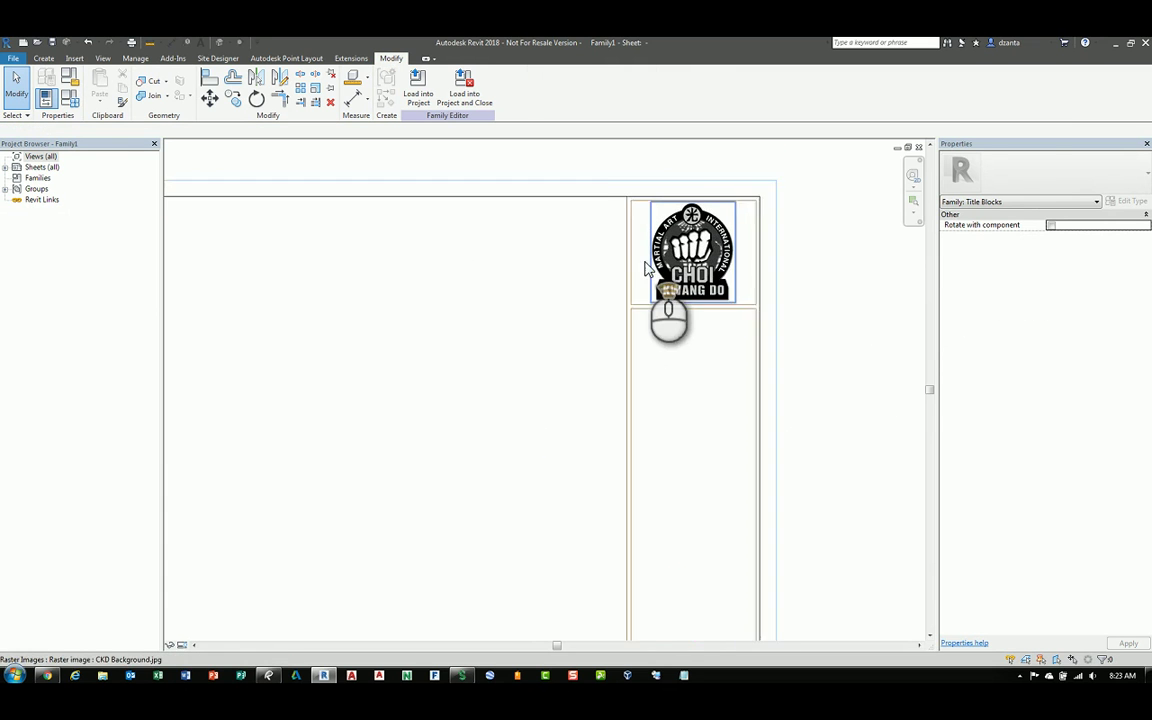
{"action": "left_click", "coordinate": [776, 192]}
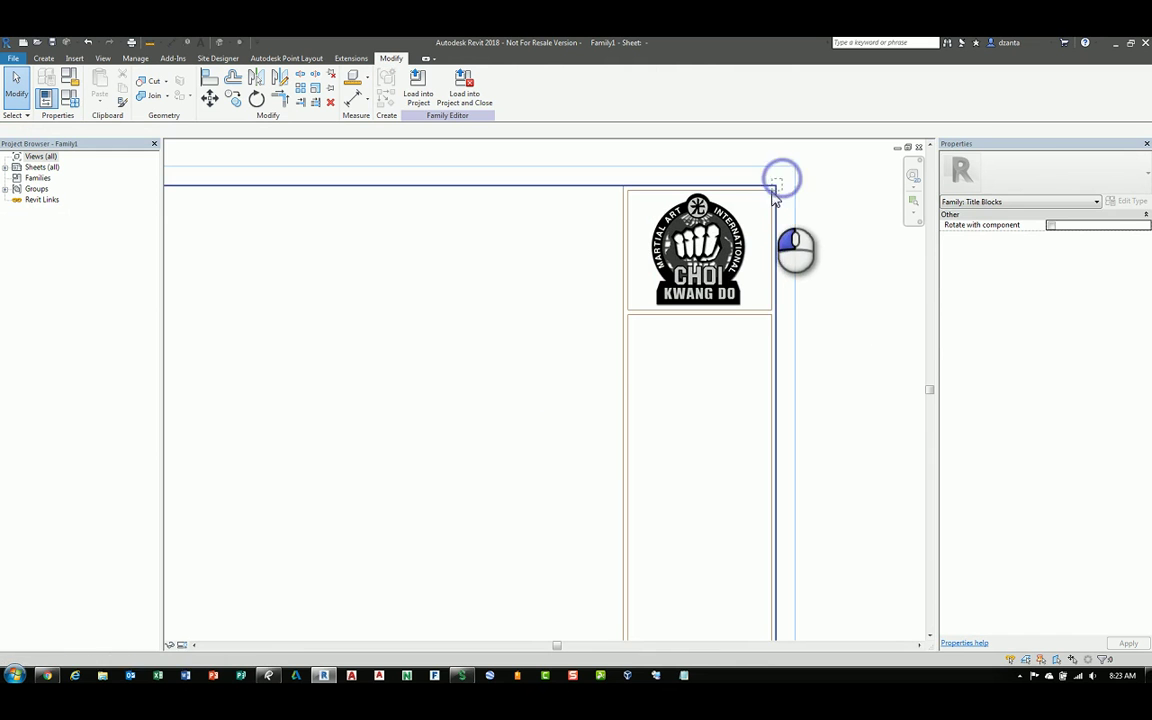
{"action": "left_click", "coordinate": [632, 304]}
{"action": "left_click", "coordinate": [630, 319]}
{"action": "scroll", "coordinate": [775, 345], "scroll_direction": "down", "scroll_amount": 2}
{"action": "middle_click_drag", "start_coordinate": [779, 409], "coordinate": [772, 272]}
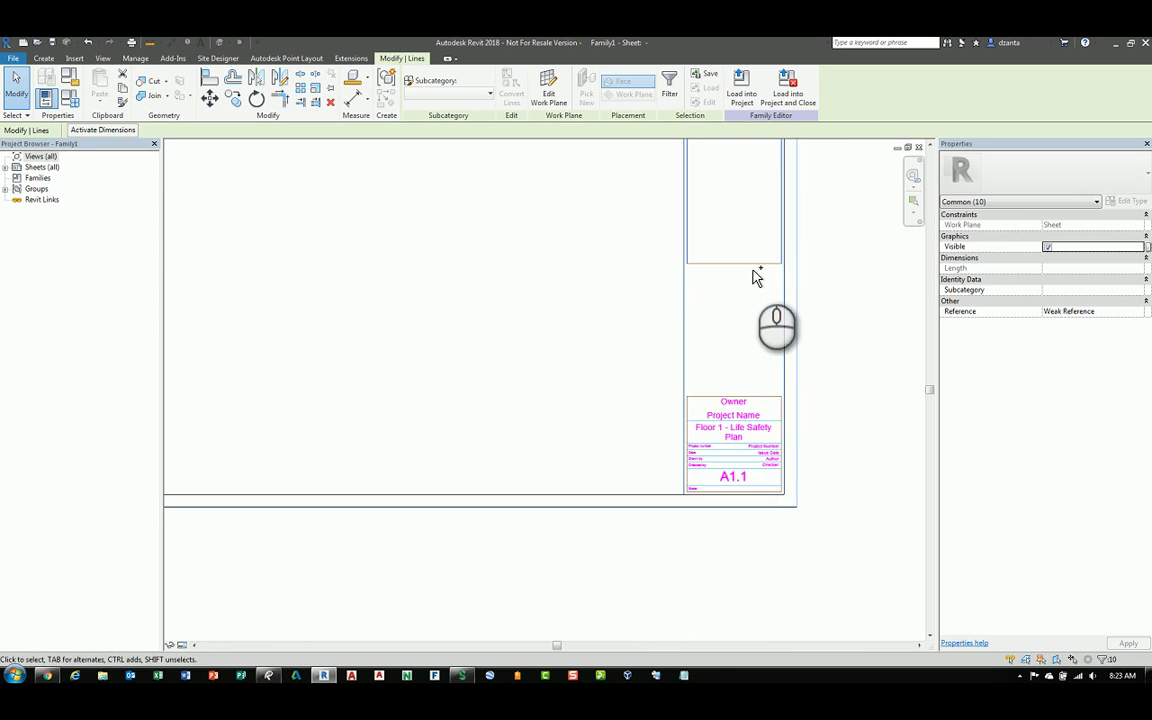
{"action": "left_click", "coordinate": [752, 263], "text": "ctrl"}
{"action": "left_click", "coordinate": [702, 396], "text": "ctrl"}
{"action": "scroll", "coordinate": [777, 445], "scroll_direction": "up", "scroll_amount": 4}
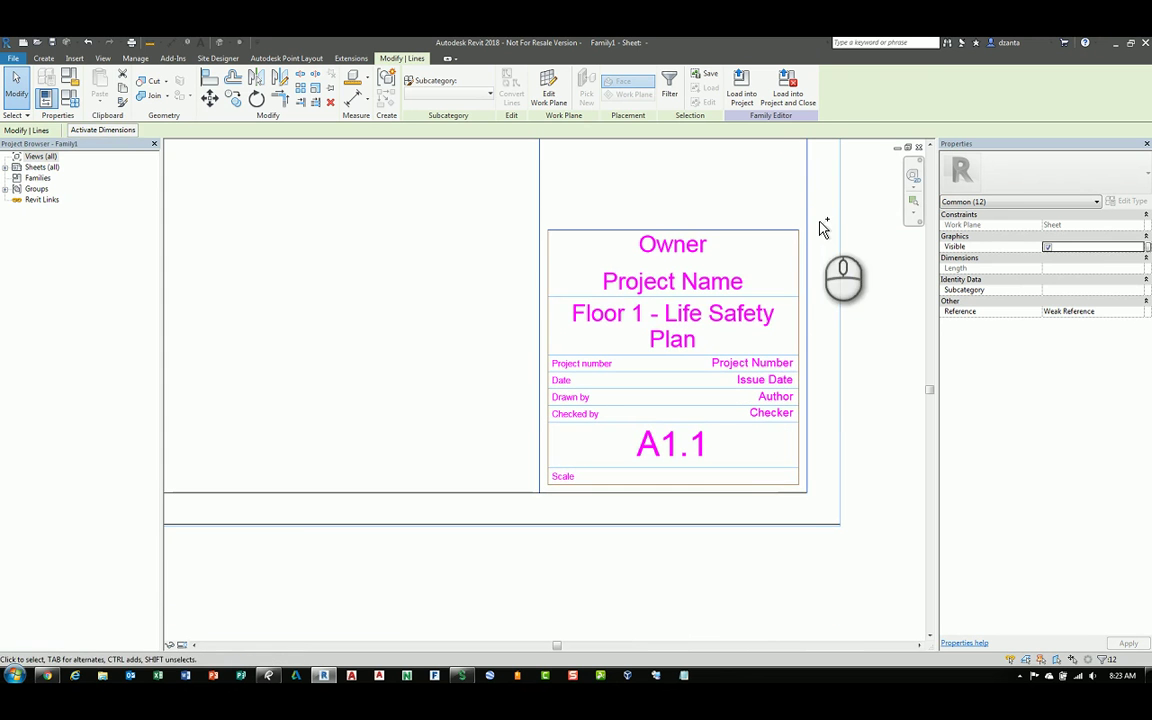
{"action": "left_click_drag", "start_coordinate": [818, 213], "coordinate": [686, 495]}
{"action": "left_click", "coordinate": [539, 425], "text": "ctrl"}
{"action": "scroll", "coordinate": [655, 355], "scroll_direction": "down", "scroll_amount": 3}
{"action": "scroll", "coordinate": [662, 352], "scroll_direction": "up", "scroll_amount": 2}
Uncheck Text Notes in the Filter dialog and assign Thin Lines to the remaining 23 lines
{"action": "left_click", "coordinate": [414, 87]}
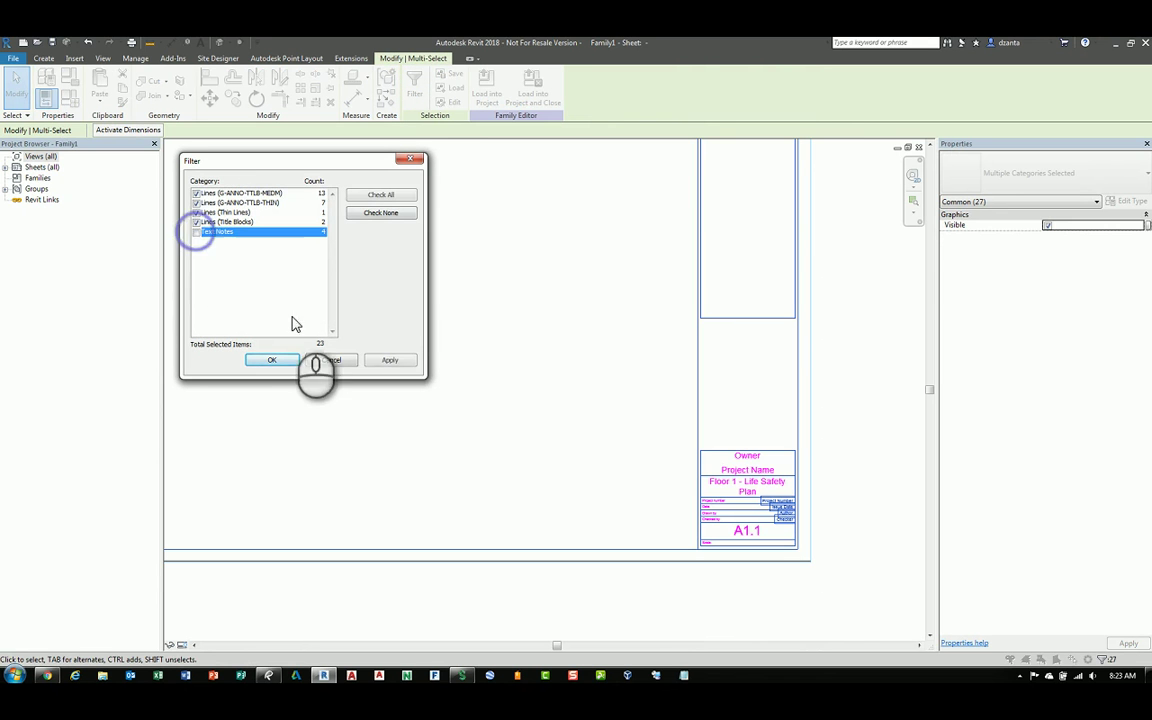
{"action": "left_click", "coordinate": [285, 362]}
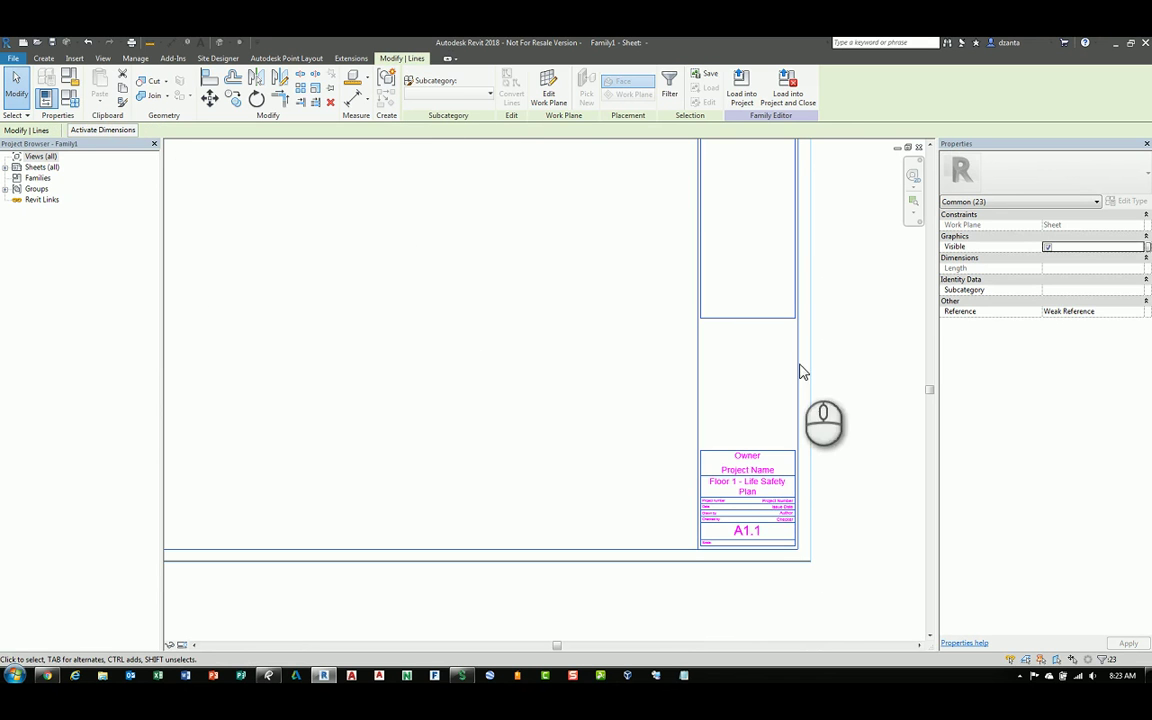
{"action": "left_click", "coordinate": [464, 94]}
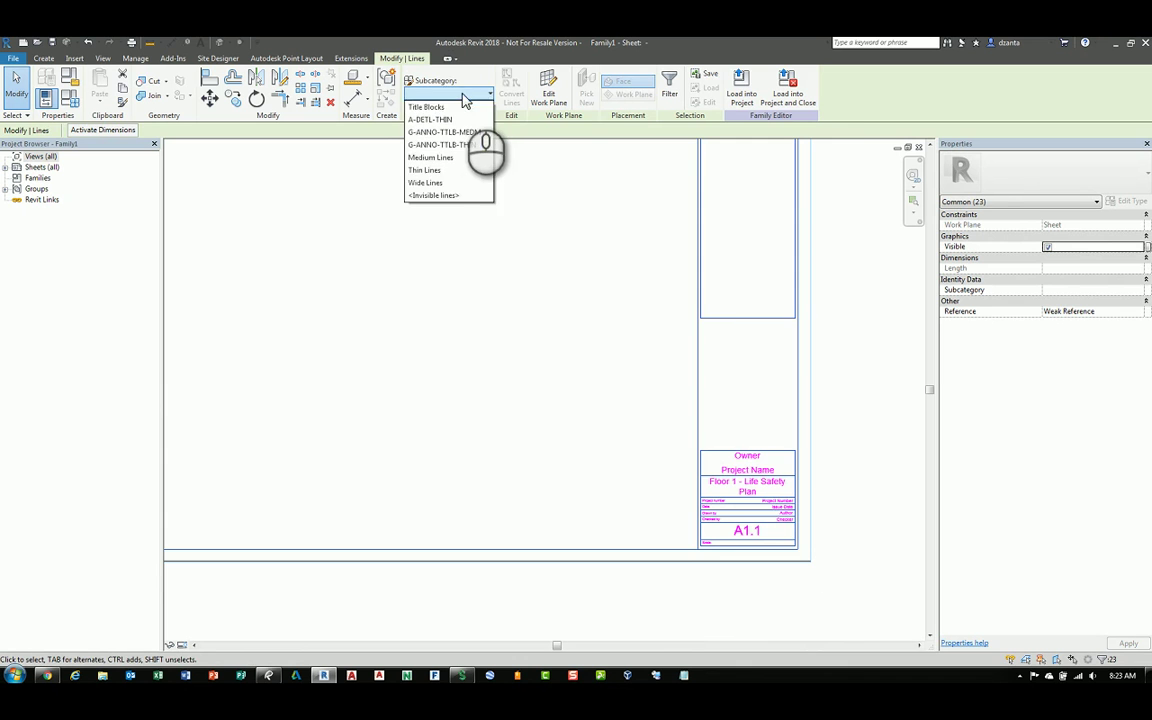
{"action": "left_click", "coordinate": [450, 172]}
Drag the middle box's bottom line down and set its gap above the title block to 0.125"
{"action": "left_click", "coordinate": [843, 365]}
{"action": "middle_click_drag", "start_coordinate": [843, 365], "coordinate": [766, 363]}
{"action": "scroll", "coordinate": [756, 356], "scroll_direction": "up", "scroll_amount": 2}
{"action": "scroll", "coordinate": [756, 356], "scroll_direction": "up", "scroll_amount": 1}
{"action": "left_click", "coordinate": [663, 293]}
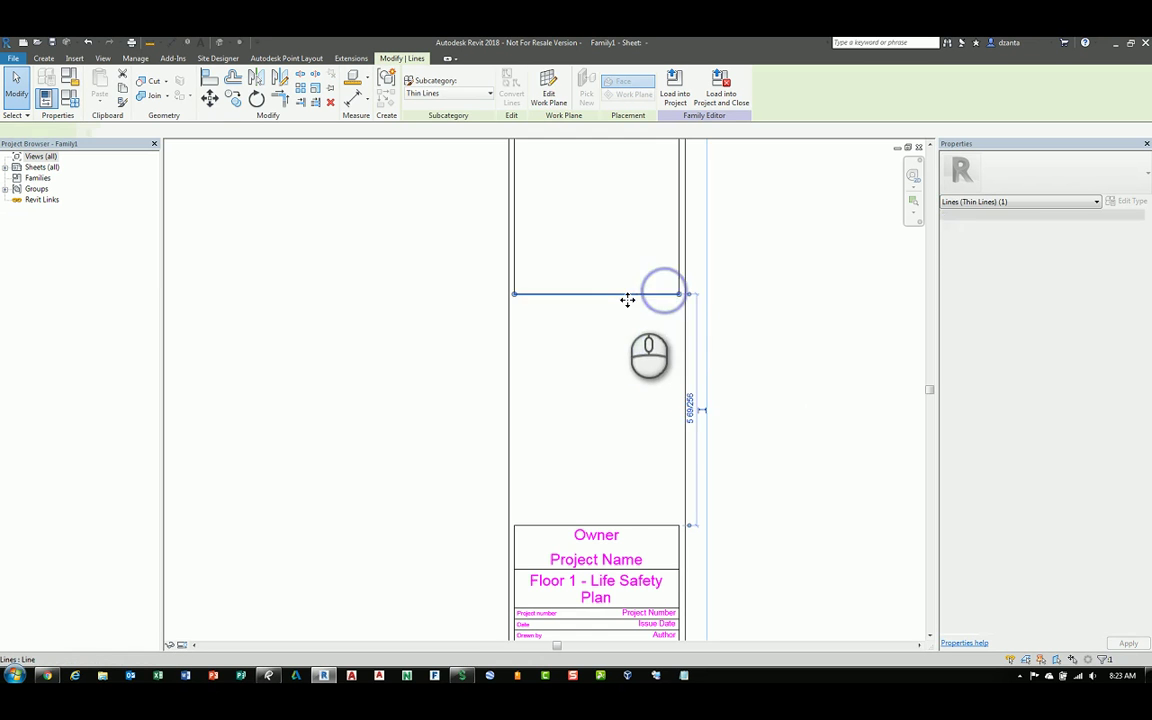
{"action": "left_click_drag", "start_coordinate": [625, 301], "coordinate": [620, 524]}
{"action": "scroll", "coordinate": [712, 520], "scroll_direction": "up", "scroll_amount": 2}
{"action": "scroll", "coordinate": [686, 532], "scroll_direction": "up", "scroll_amount": 1}
{"action": "left_click", "coordinate": [683, 520]}
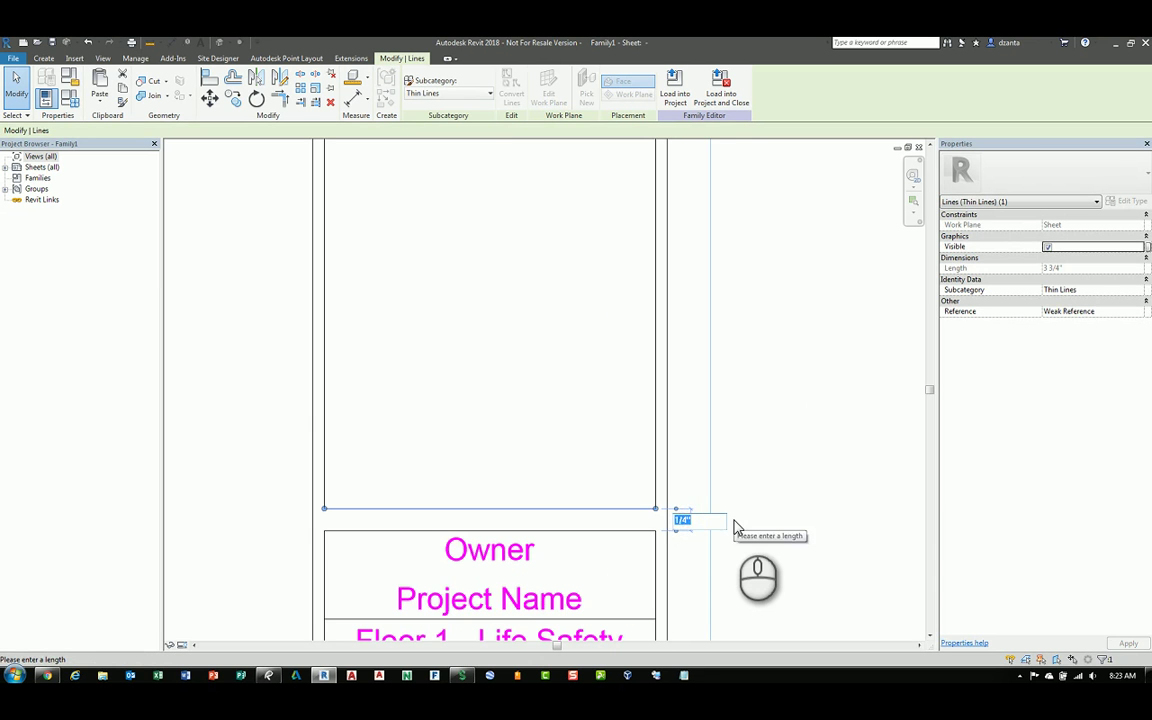
{"action": "type", "text": ".125"}
{"action": "key", "text": "Return"}
Pan and zoom the sheet to centre the title block information, briefly checking the logo image
{"action": "left_click", "coordinate": [812, 489]}
{"action": "middle_click_drag", "start_coordinate": [802, 432], "coordinate": [808, 576]}
{"action": "scroll", "coordinate": [814, 358], "scroll_direction": "down", "scroll_amount": 1}
{"action": "scroll", "coordinate": [849, 360], "scroll_direction": "down", "scroll_amount": 3}
{"action": "scroll", "coordinate": [869, 440], "scroll_direction": "down", "scroll_amount": 1}
{"action": "left_click", "coordinate": [742, 281]}
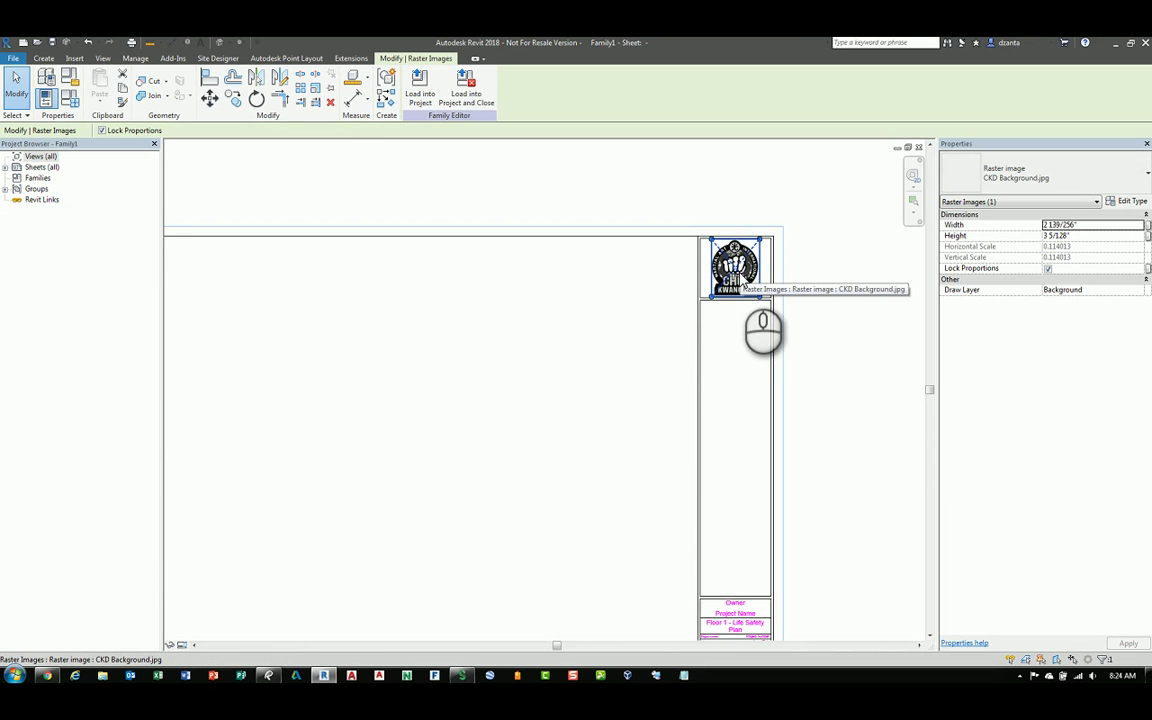
{"action": "left_click", "coordinate": [841, 334]}
{"action": "middle_click_drag", "start_coordinate": [825, 417], "coordinate": [771, 470]}
{"action": "scroll", "coordinate": [765, 465], "scroll_direction": "up", "scroll_amount": 2}
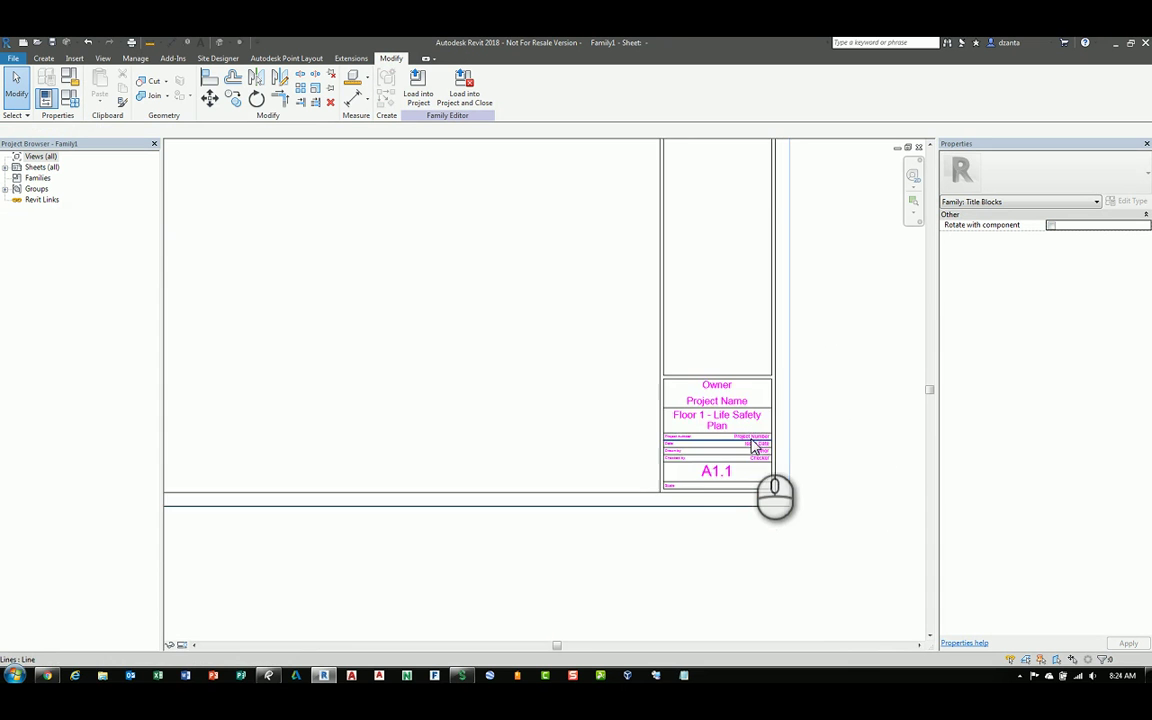
{"action": "scroll", "coordinate": [781, 434], "scroll_direction": "up", "scroll_amount": 4}
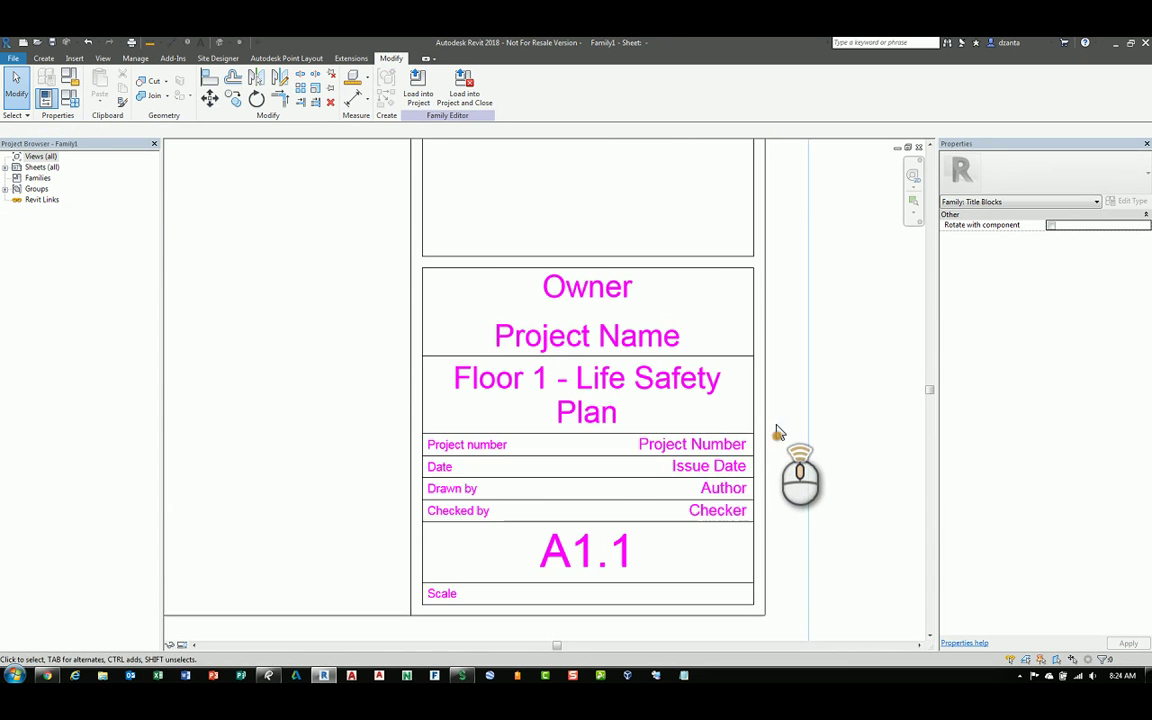
{"action": "middle_click_drag", "start_coordinate": [781, 432], "coordinate": [822, 391]}
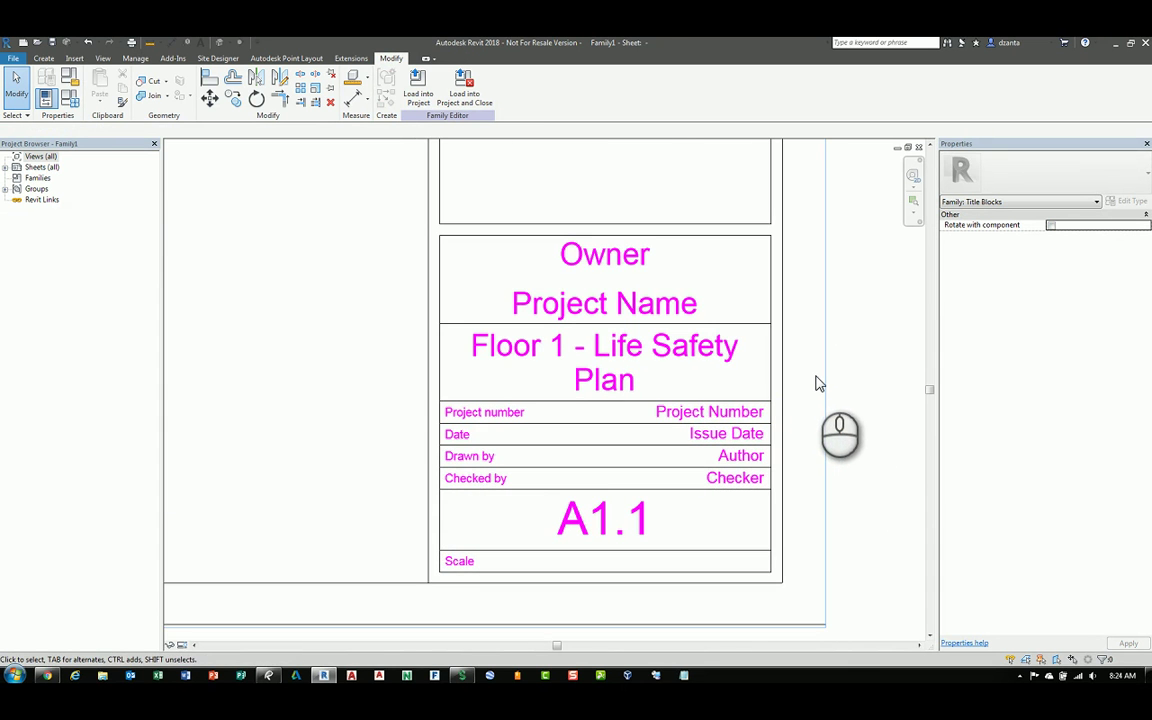
Place a centre-aligned label showing Organization Name on the sheet beside the title block
{"action": "left_click", "coordinate": [46, 60]}
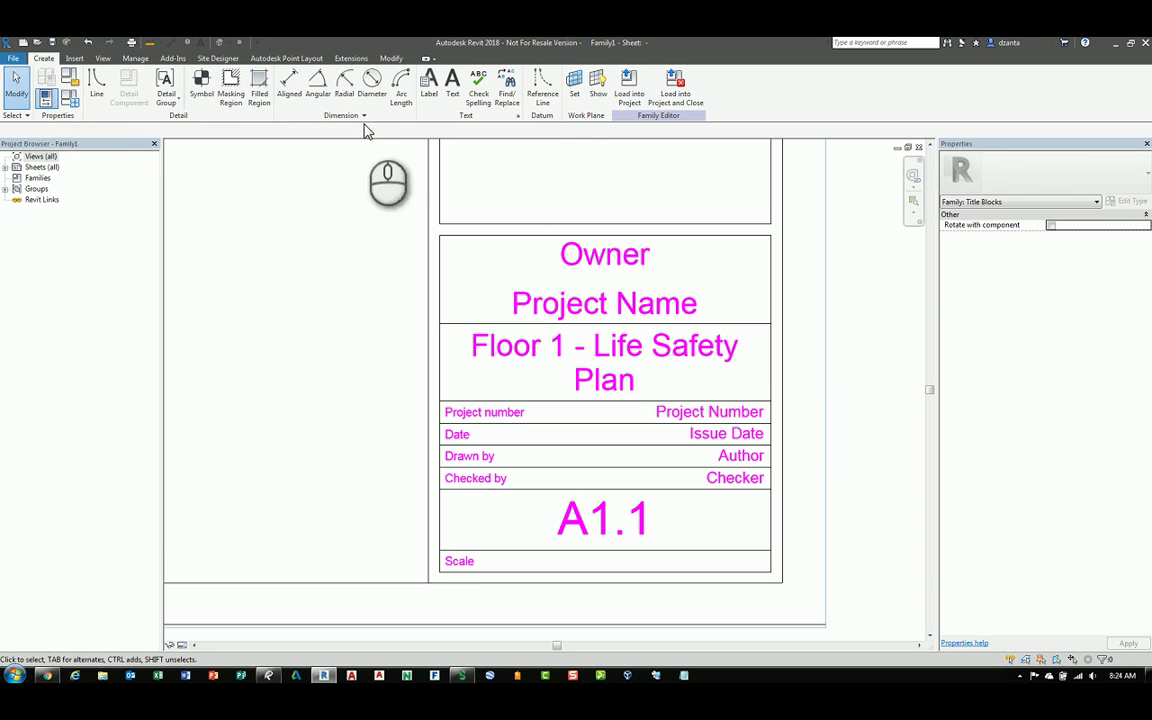
{"action": "left_click", "coordinate": [427, 100]}
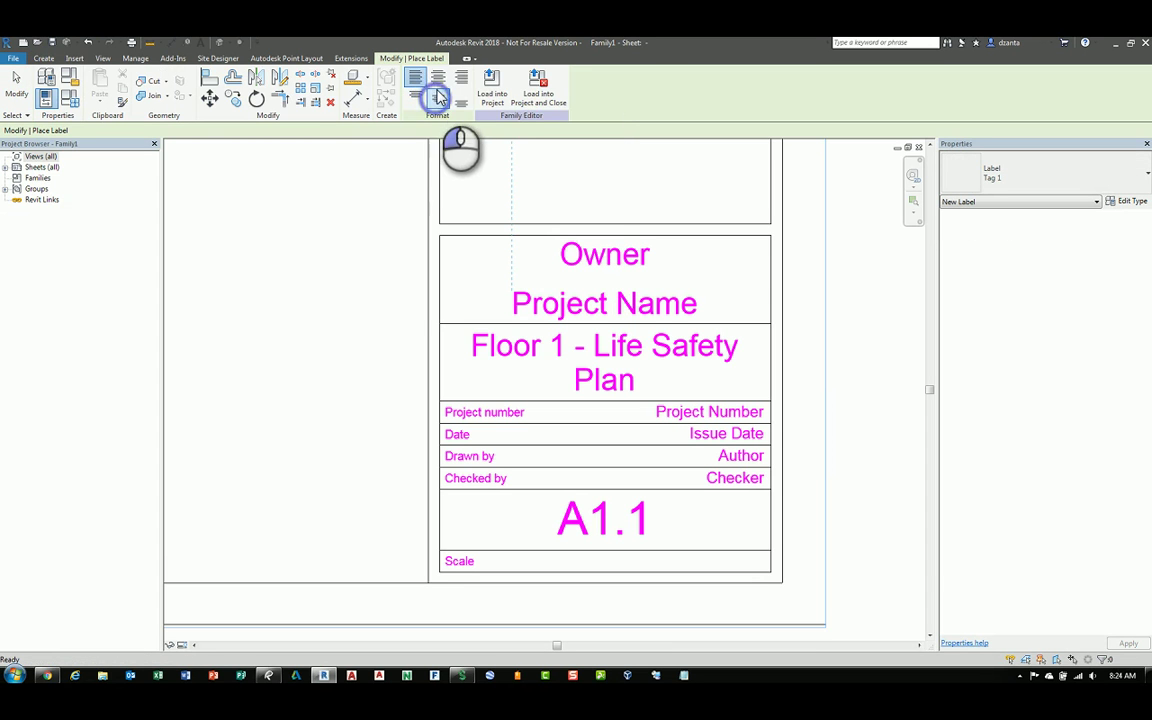
{"action": "left_click", "coordinate": [441, 88]}
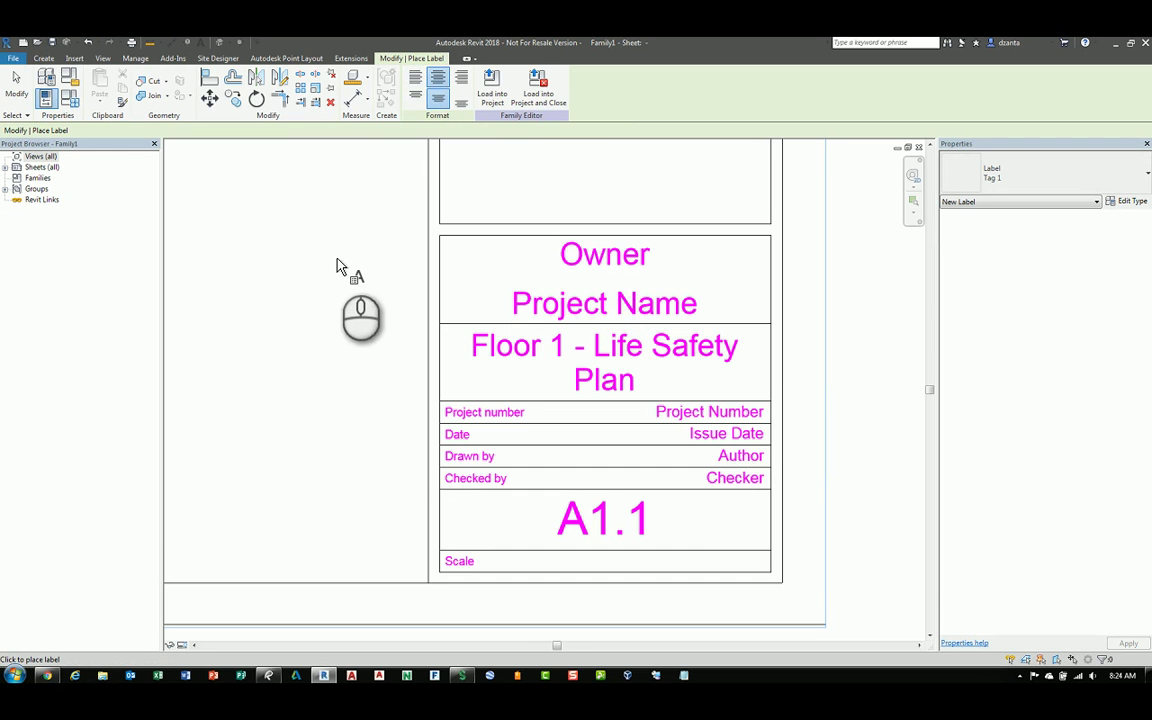
{"action": "left_click", "coordinate": [305, 253]}
{"action": "left_click_drag", "start_coordinate": [492, 237], "coordinate": [350, 385]}
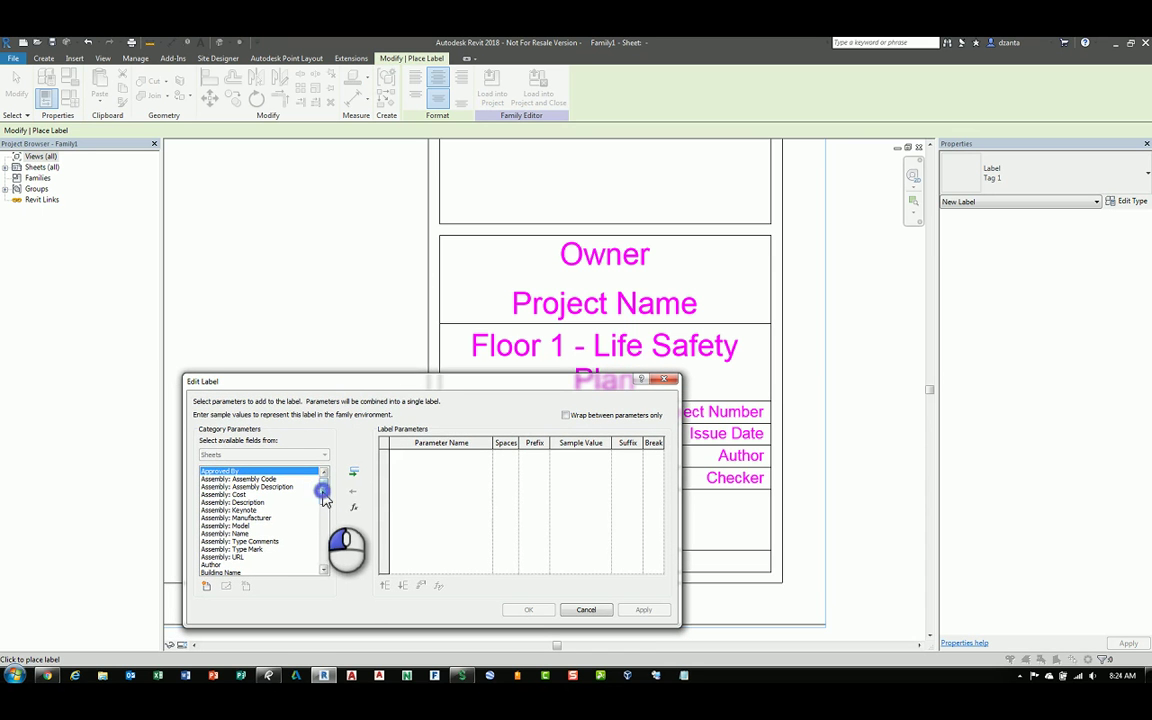
{"action": "left_click_drag", "start_coordinate": [322, 492], "coordinate": [329, 562]}
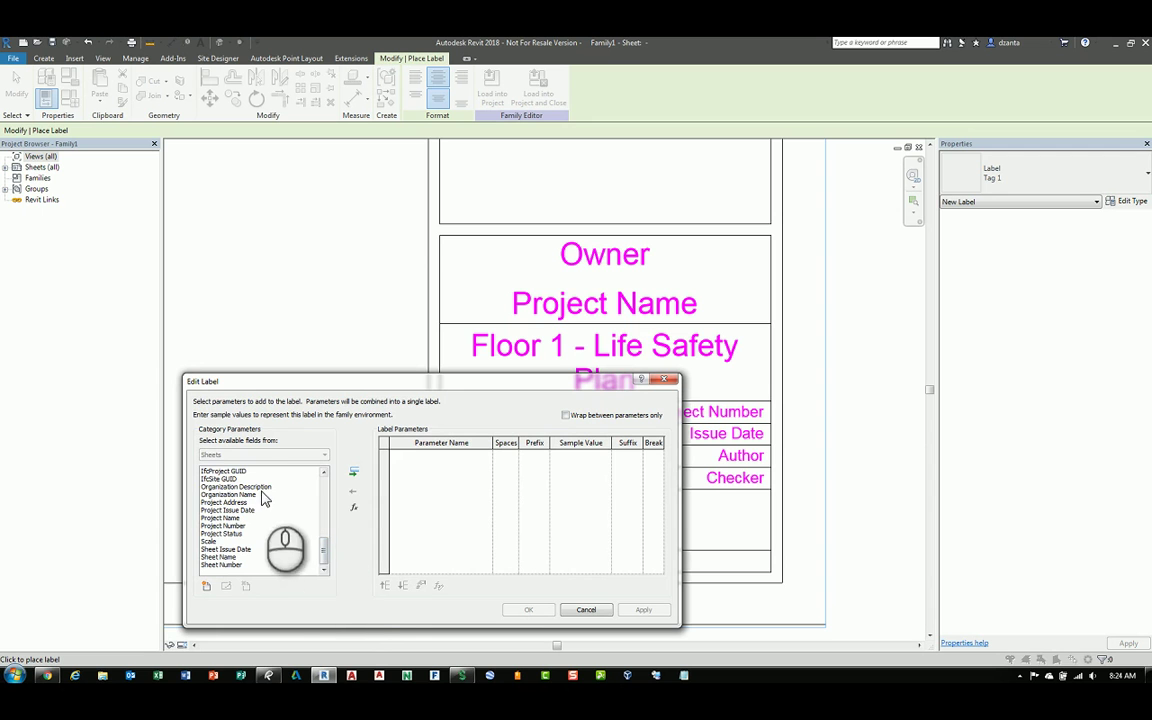
{"action": "left_click", "coordinate": [325, 550]}
{"action": "left_click_drag", "start_coordinate": [325, 550], "coordinate": [324, 546]}
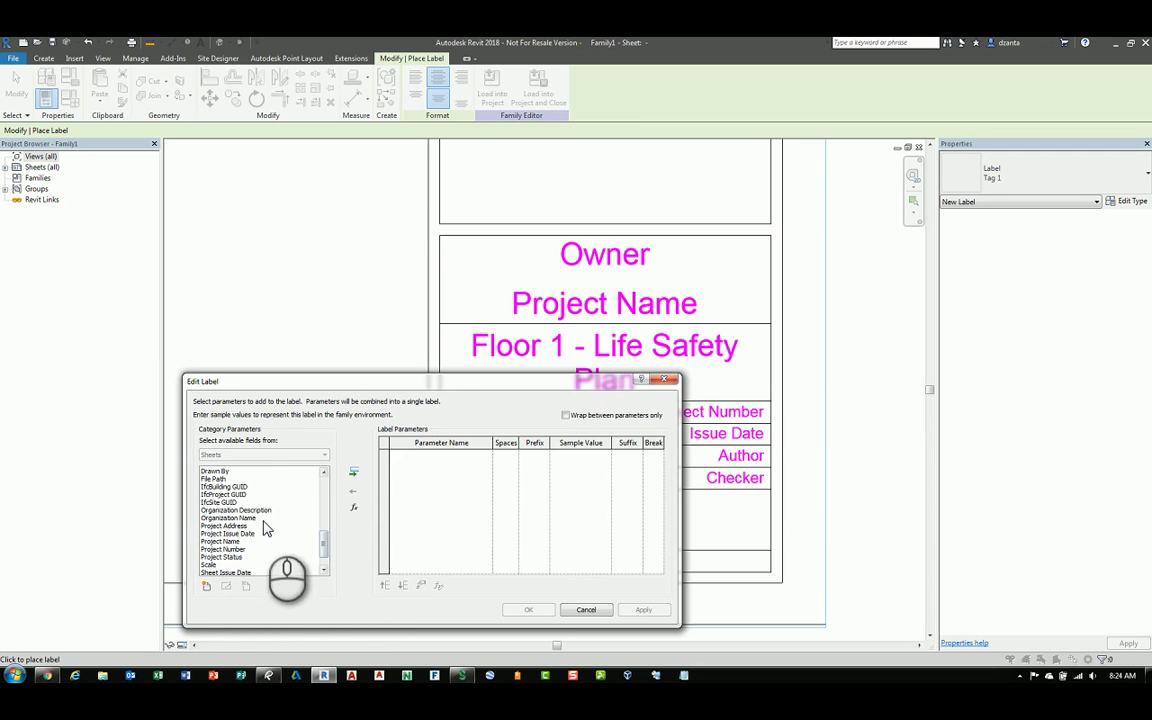
{"action": "left_click", "coordinate": [230, 518]}
{"action": "left_click", "coordinate": [353, 471]}
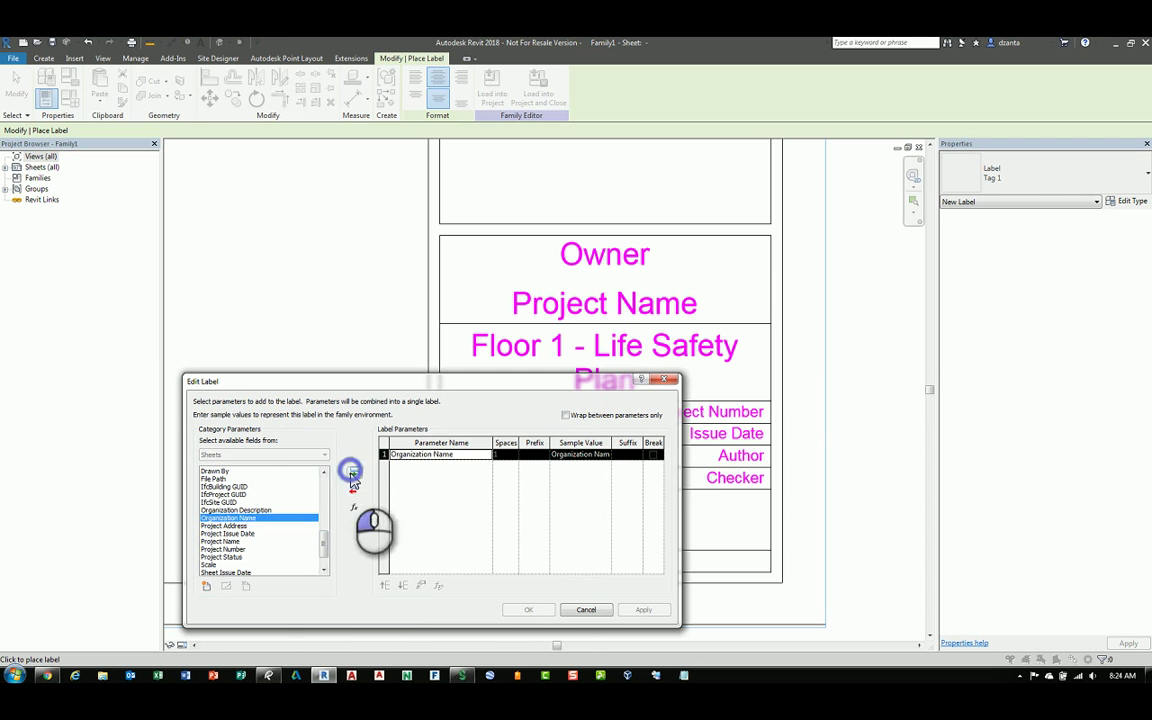
{"action": "left_click", "coordinate": [533, 612]}
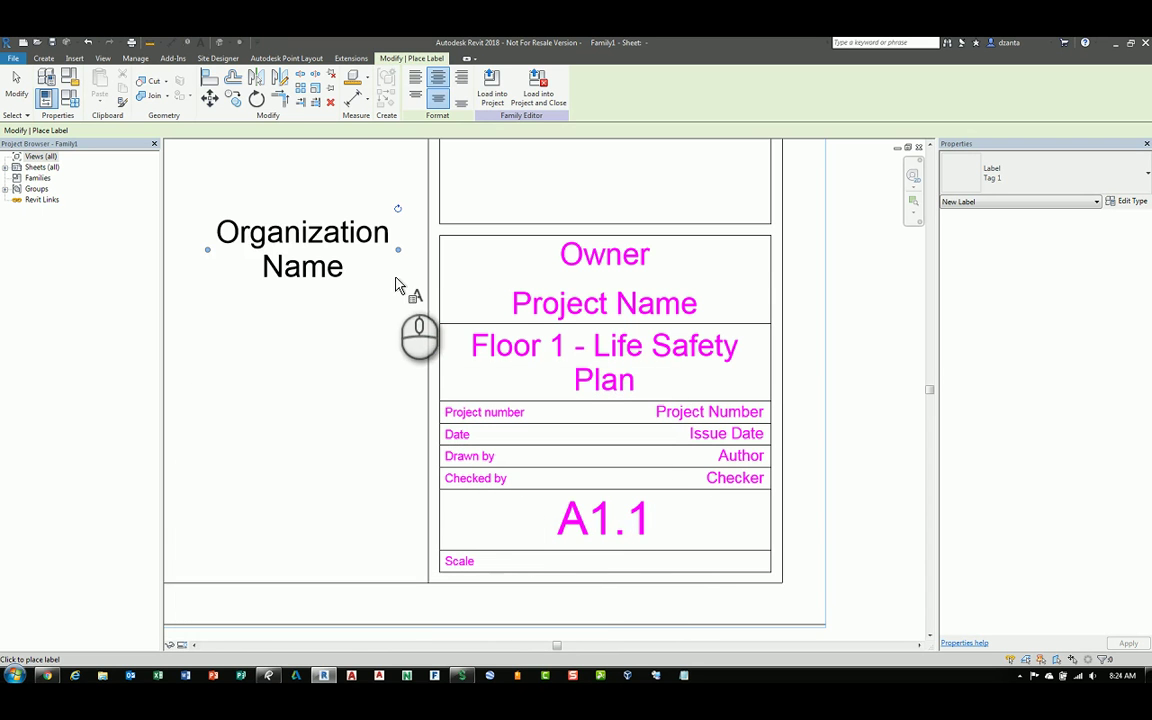
Review the label's type properties without changes and widen it so Organization Name fits one line
{"action": "key", "text": "Escape"}
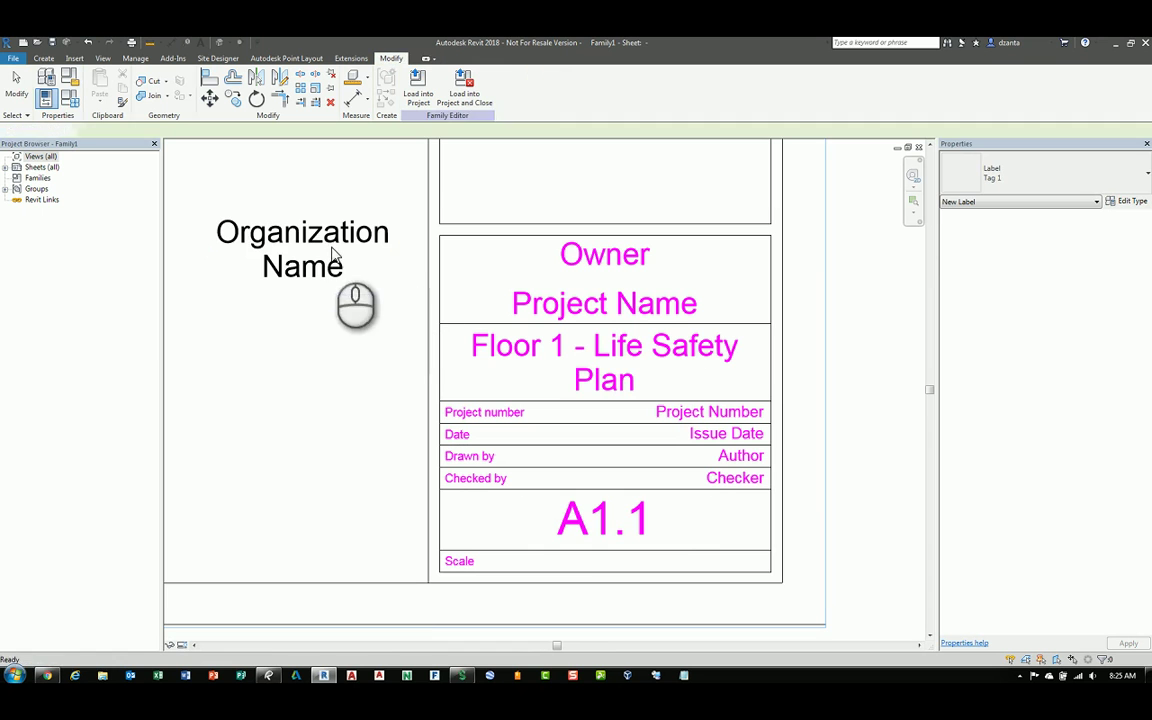
{"action": "left_click", "coordinate": [360, 283]}
{"action": "left_click", "coordinate": [1055, 180]}
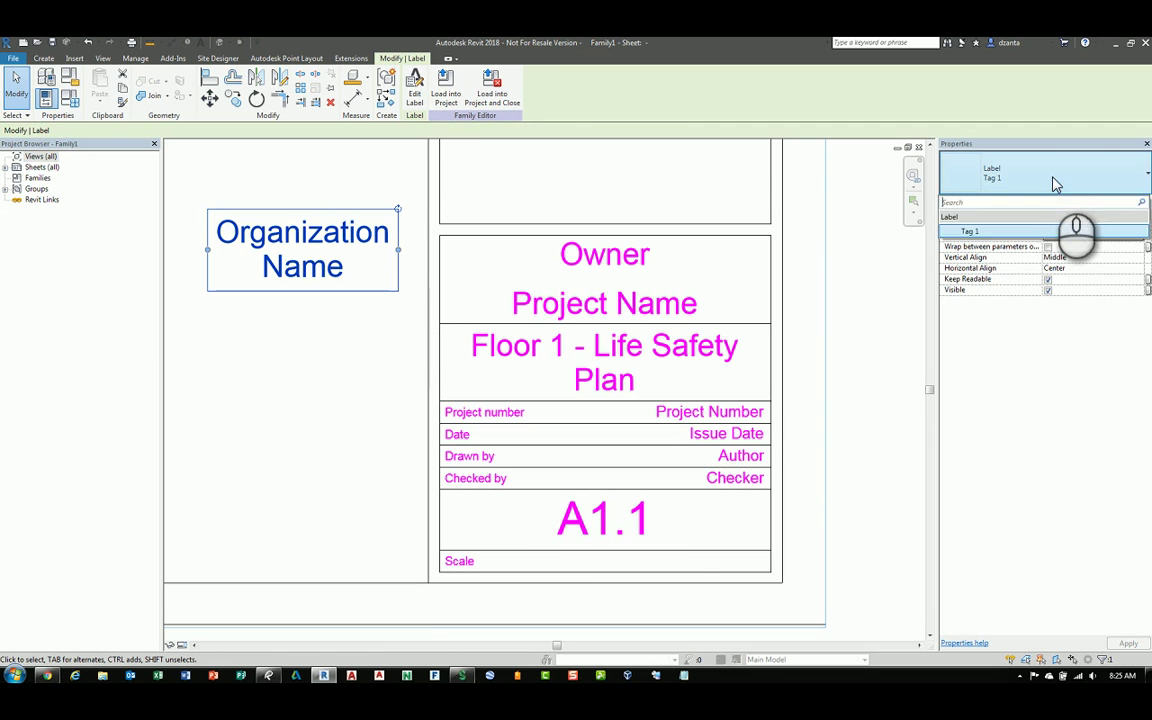
{"action": "left_click", "coordinate": [1054, 176]}
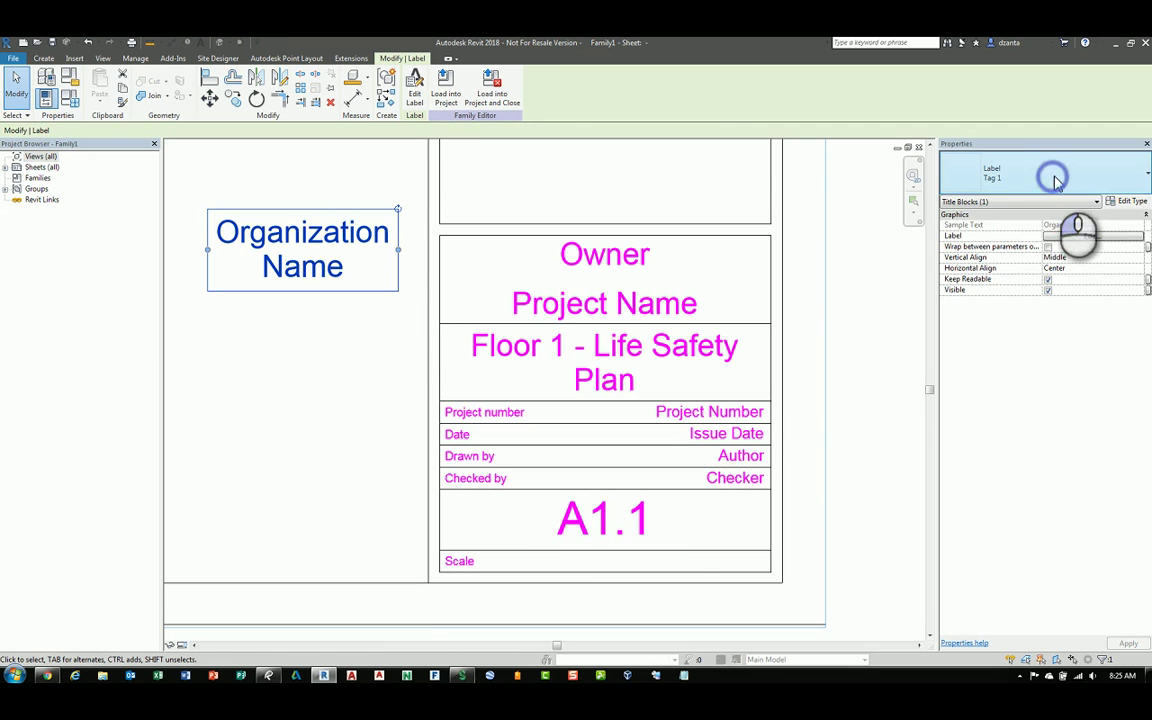
{"action": "left_click", "coordinate": [1134, 201]}
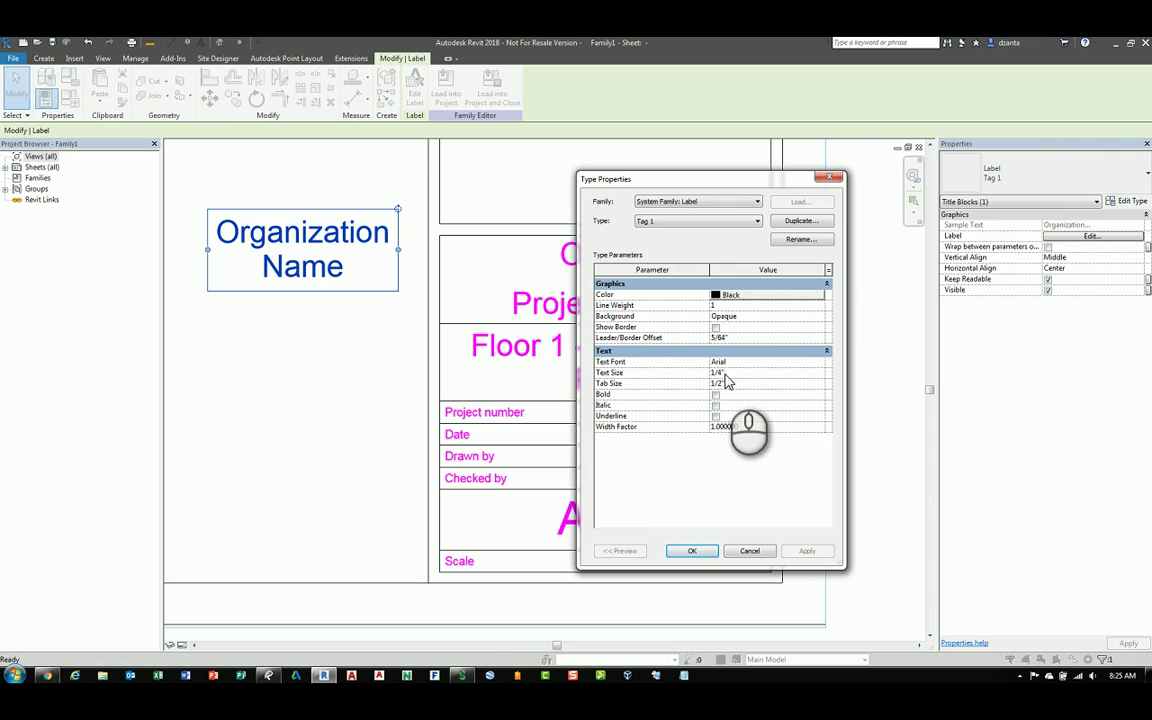
{"action": "left_click", "coordinate": [749, 550]}
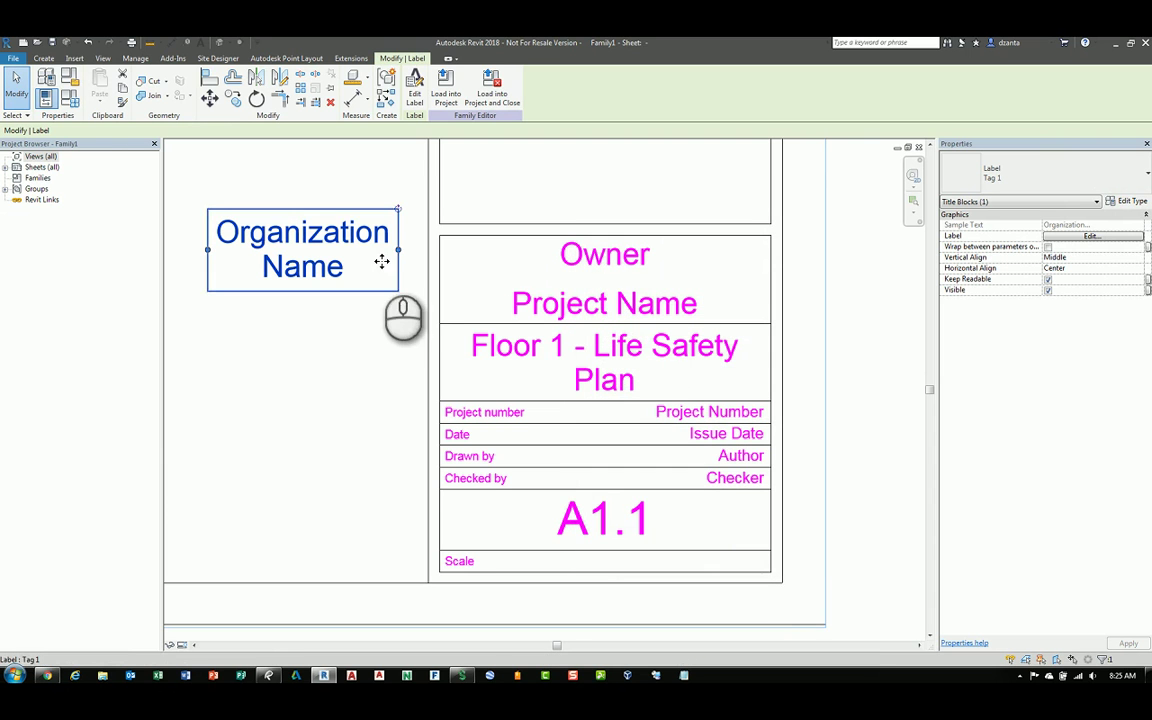
{"action": "left_click_drag", "start_coordinate": [398, 250], "coordinate": [478, 250]}
Delete the Owner text and draw a vertical reference line from the top box's midpoint downward
{"action": "left_click", "coordinate": [561, 266]}
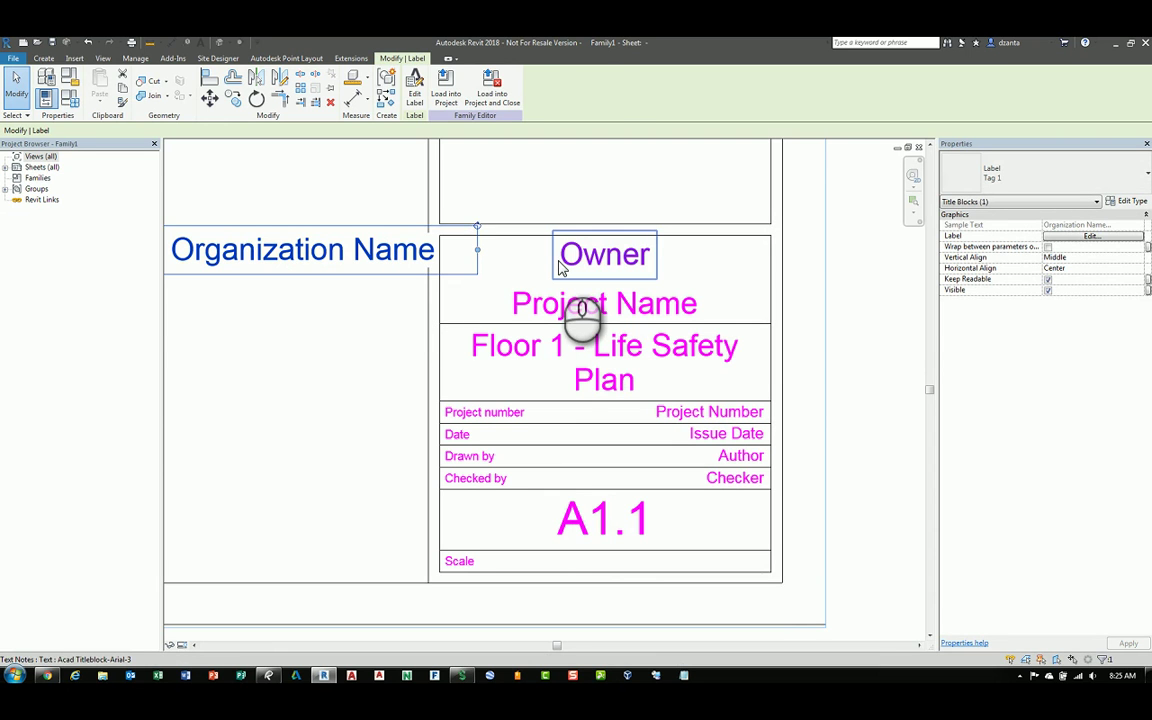
{"action": "key", "text": "Delete"}
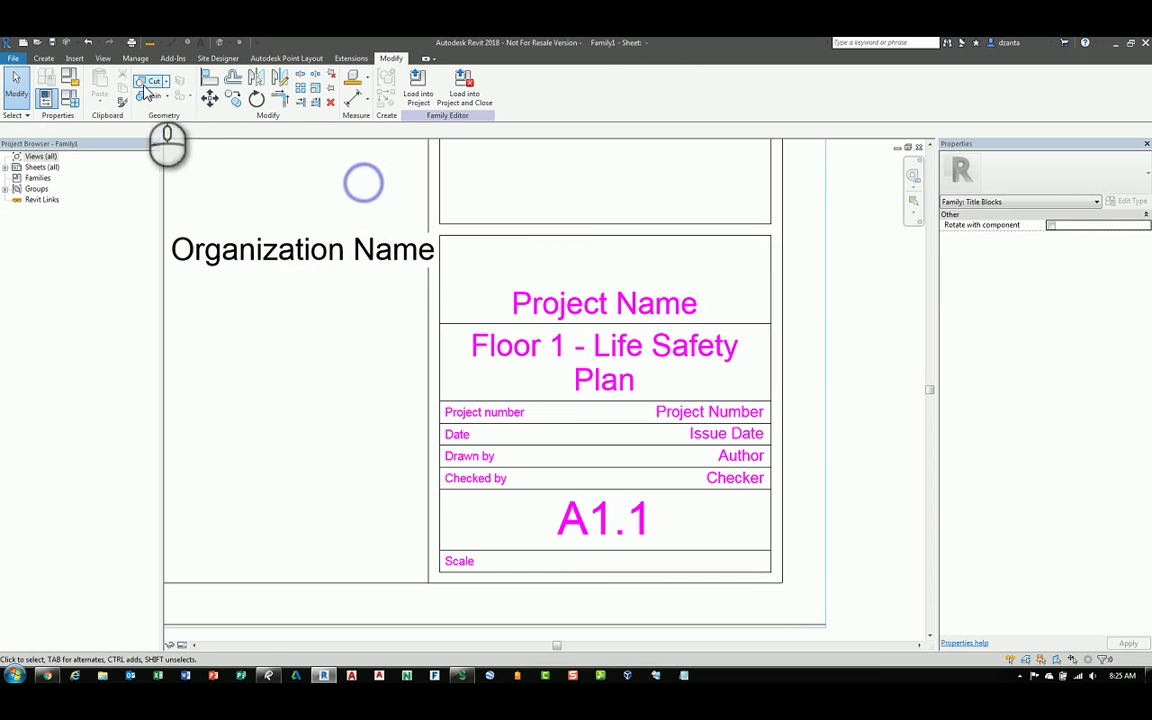
{"action": "left_click", "coordinate": [43, 58]}
{"action": "left_click", "coordinate": [542, 85]}
{"action": "left_click", "coordinate": [605, 236]}
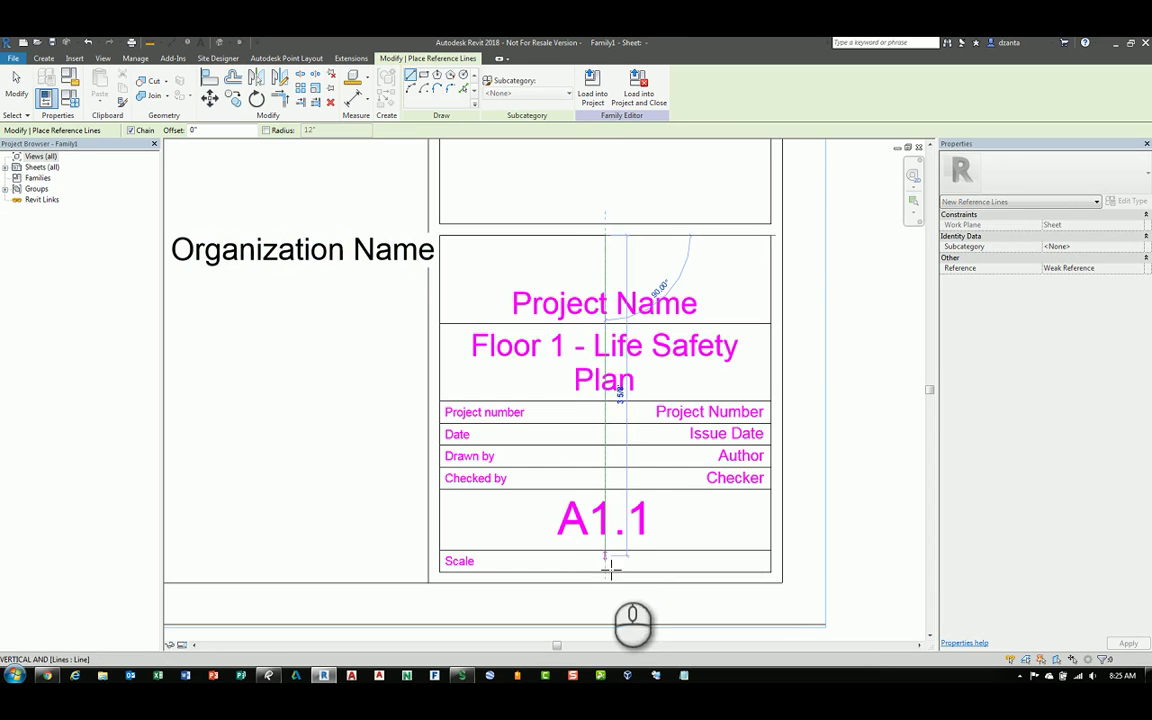
{"action": "left_click", "coordinate": [607, 603]}
{"action": "key", "text": "Escape"}
{"action": "key", "text": "Escape"}
Move the Organization Name label into the title block's top box and narrow it to fit
{"action": "left_click", "coordinate": [328, 246]}
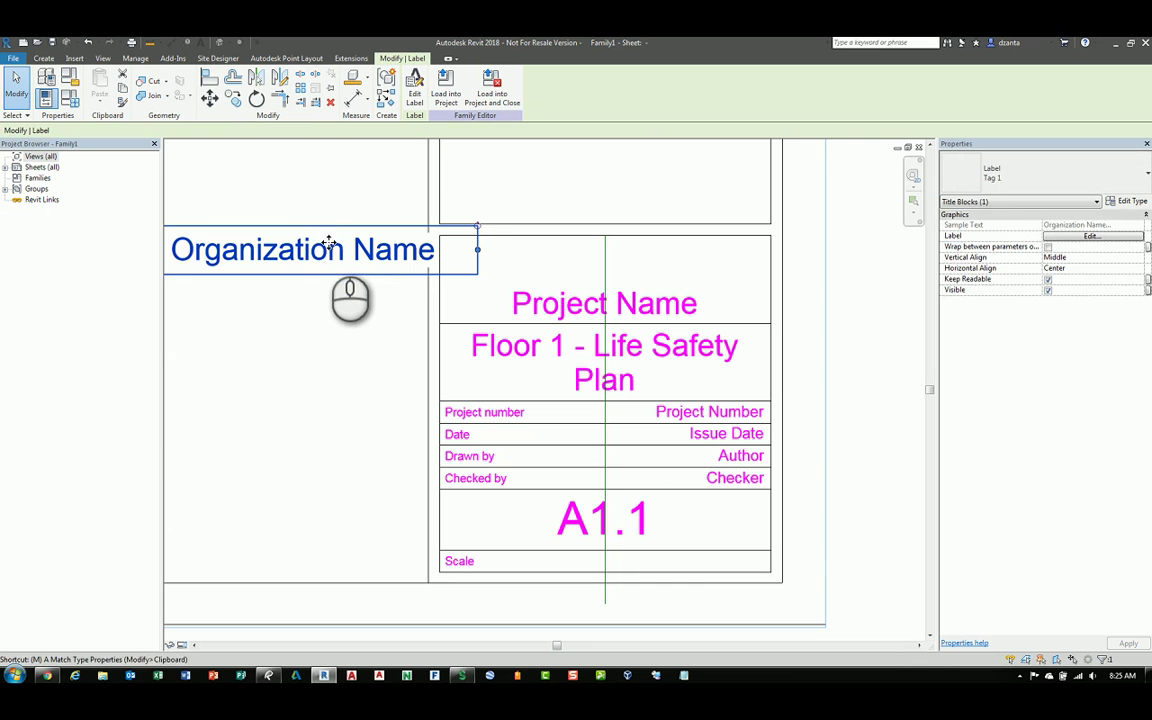
{"action": "key", "text": "v"}
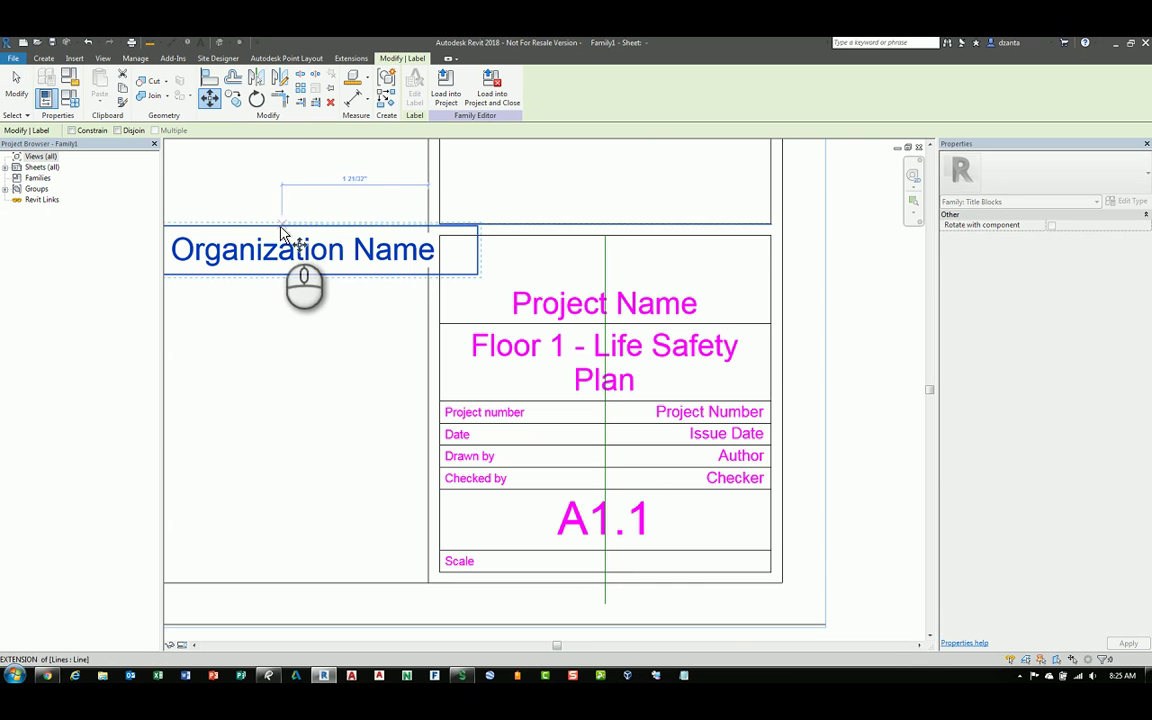
{"action": "left_click", "coordinate": [273, 230]}
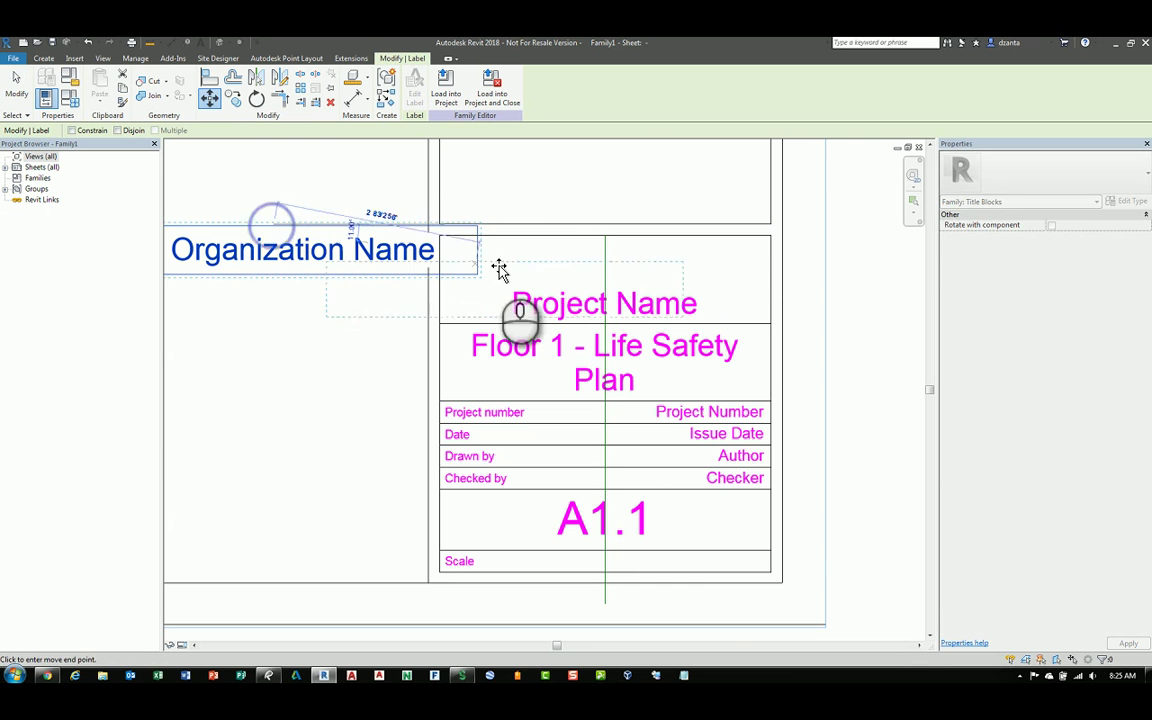
{"action": "left_click", "coordinate": [577, 250]}
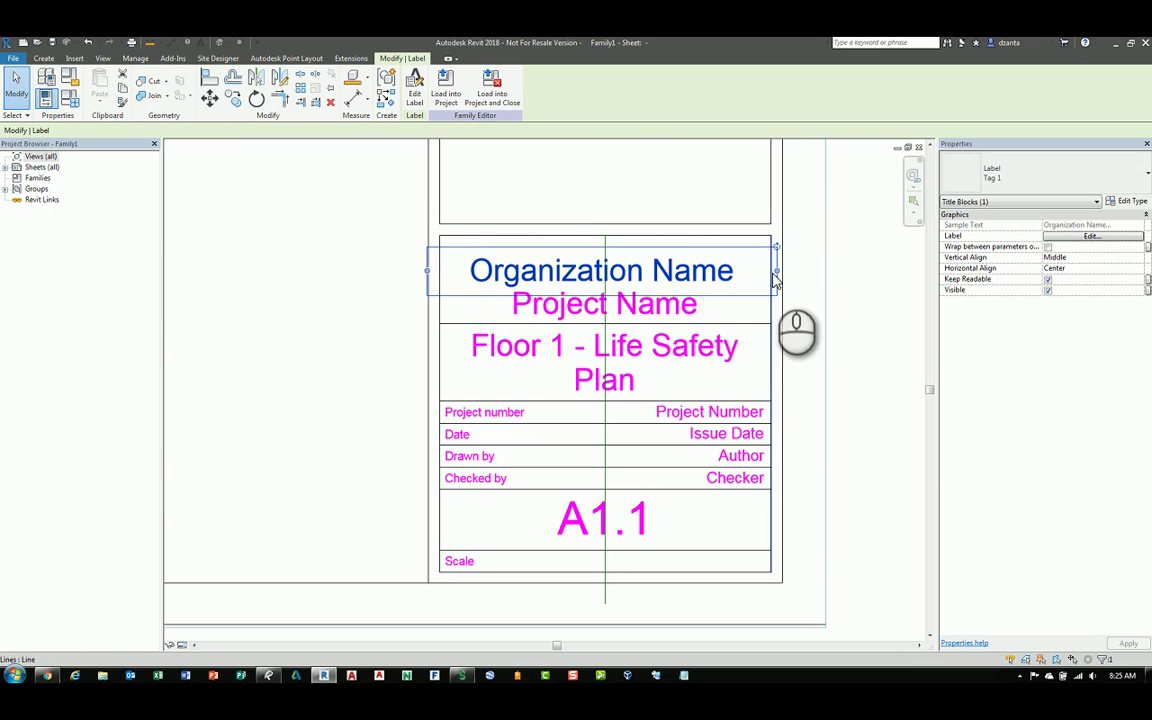
{"action": "left_click_drag", "start_coordinate": [775, 272], "coordinate": [765, 274]}
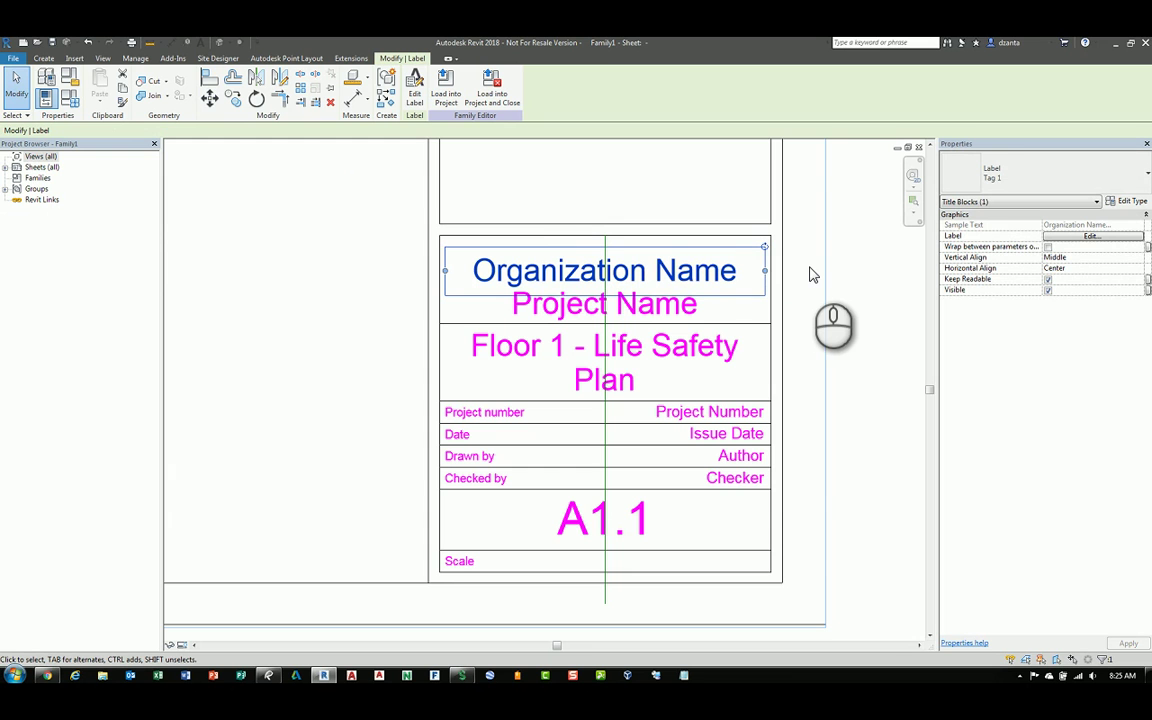
{"action": "key", "text": "Up"}
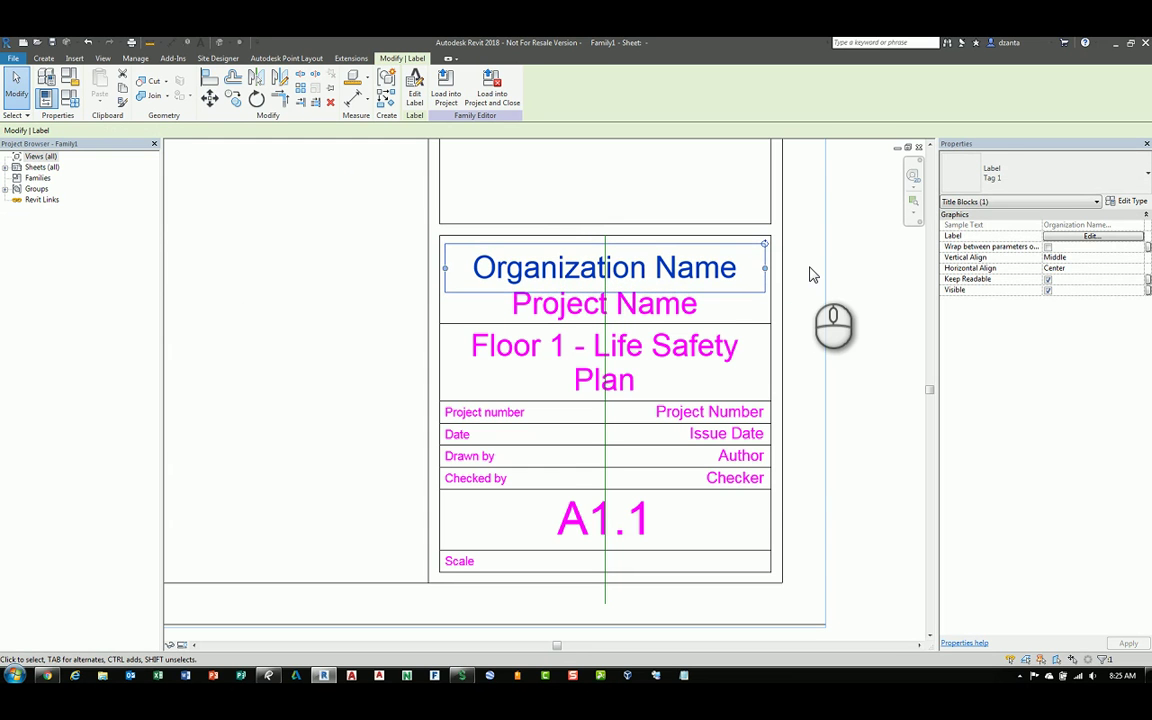
{"action": "left_click", "coordinate": [851, 263]}
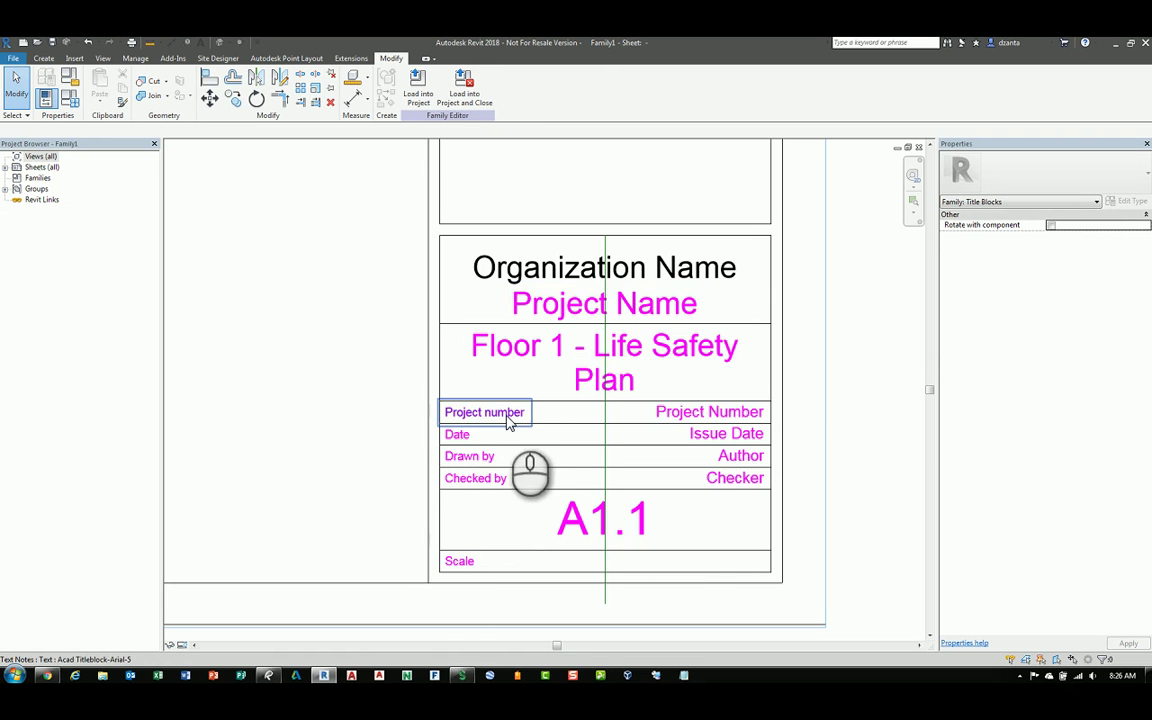
Place a left-aligned Project Number text note beside the title block
{"action": "left_click", "coordinate": [512, 413]}
{"action": "left_click", "coordinate": [395, 345]}
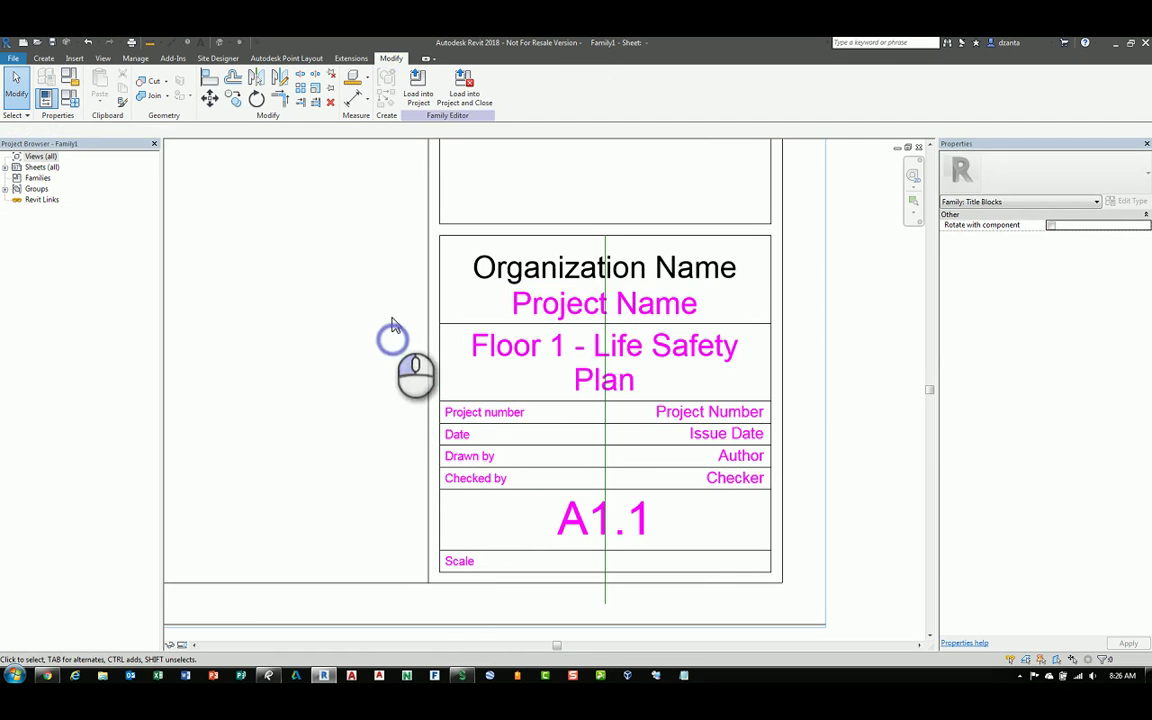
{"action": "left_click", "coordinate": [44, 58]}
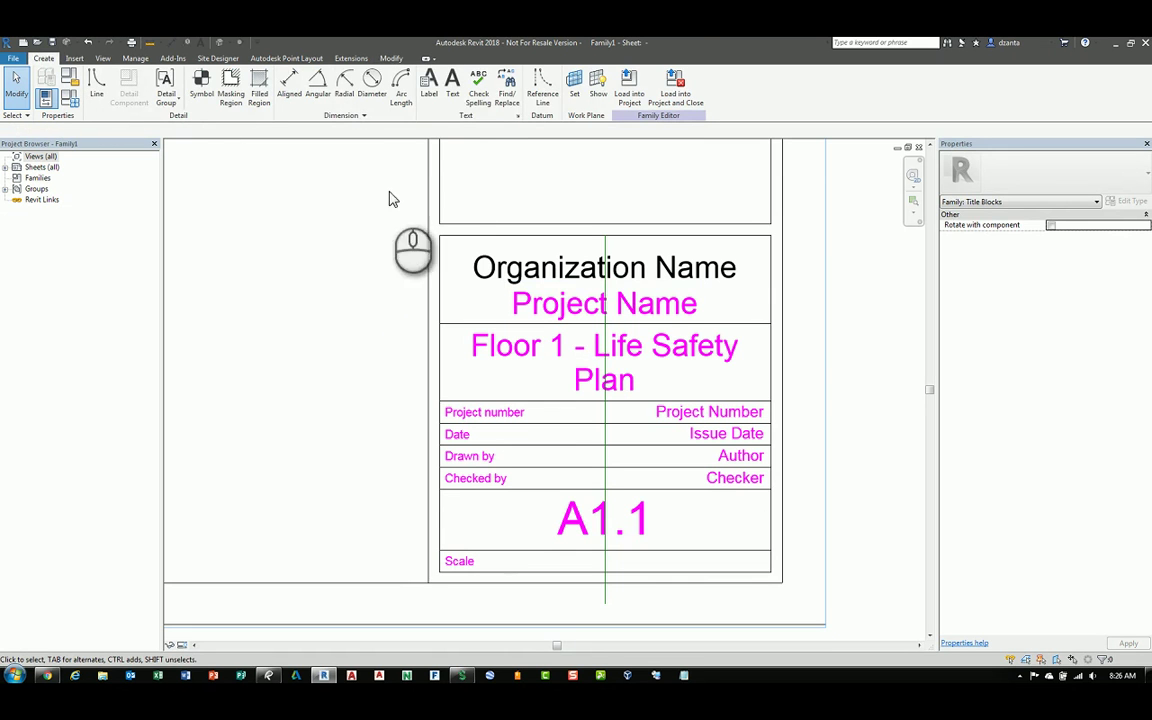
{"action": "left_click", "coordinate": [452, 85]}
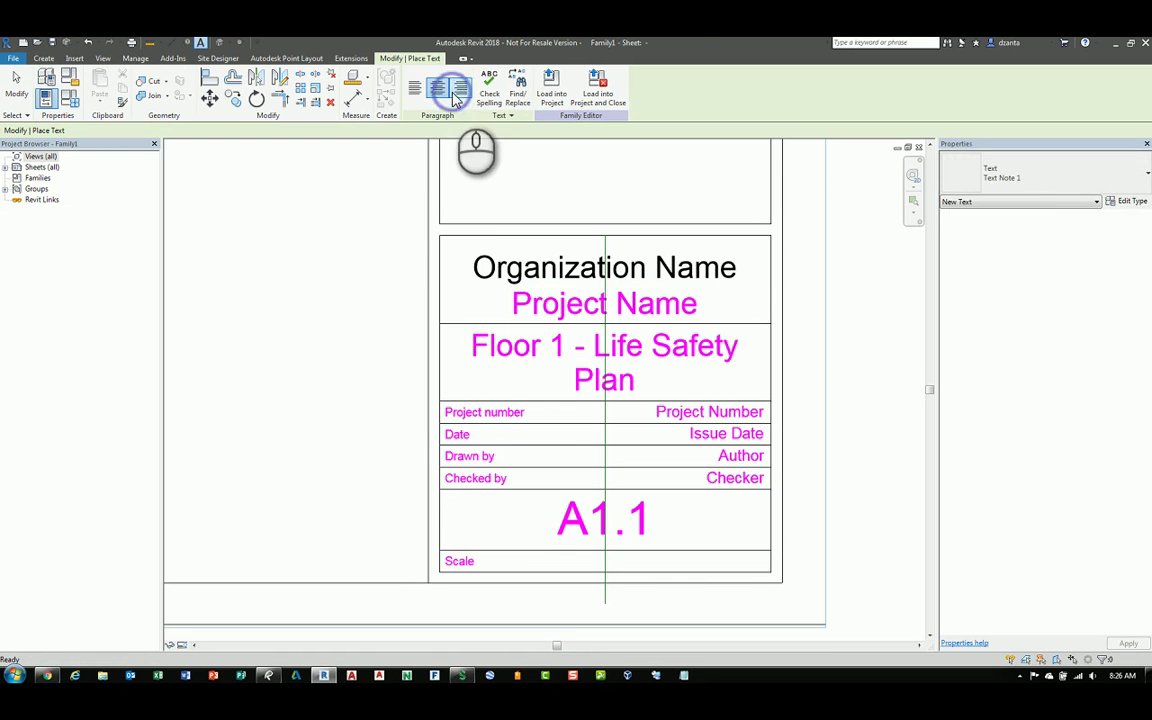
{"action": "left_click", "coordinate": [1051, 188]}
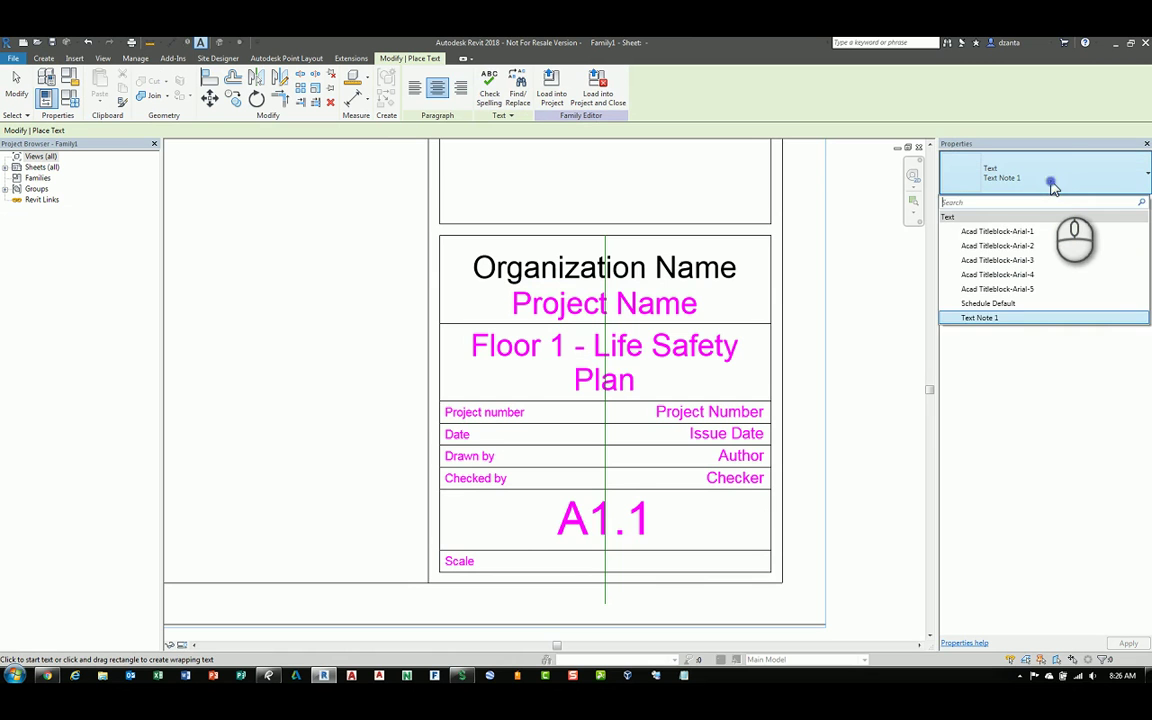
{"action": "left_click", "coordinate": [1049, 184]}
{"action": "left_click", "coordinate": [1097, 190]}
{"action": "left_click", "coordinate": [1090, 391]}
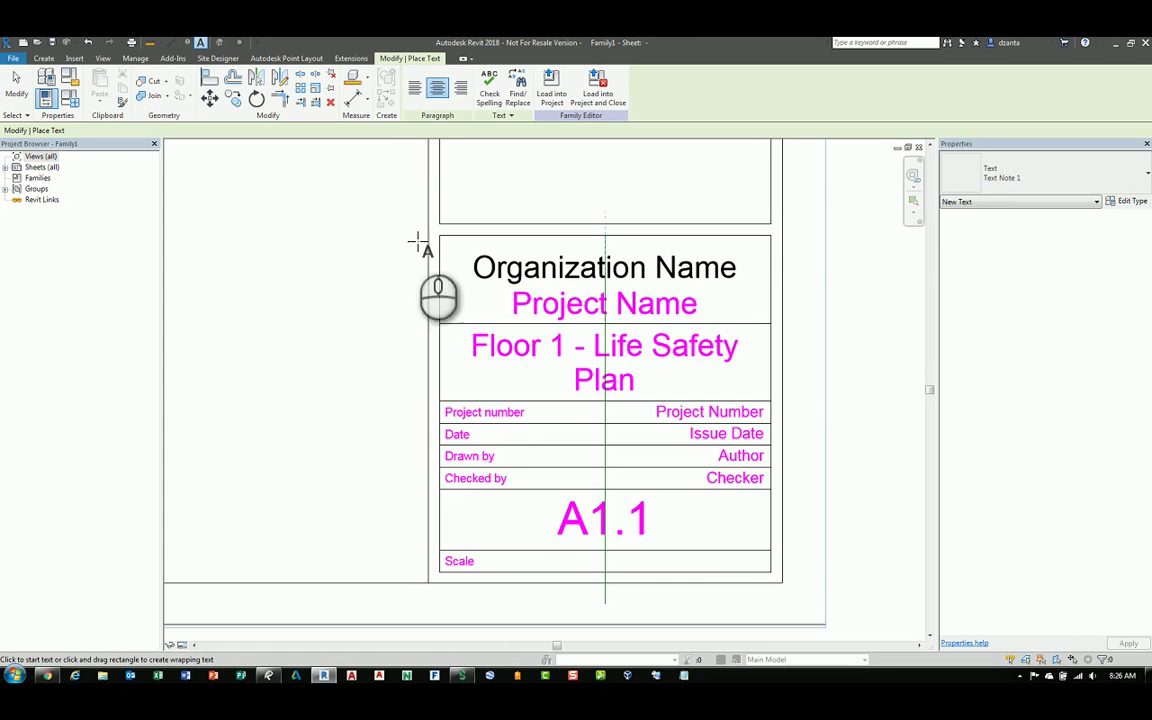
{"action": "left_click", "coordinate": [414, 88]}
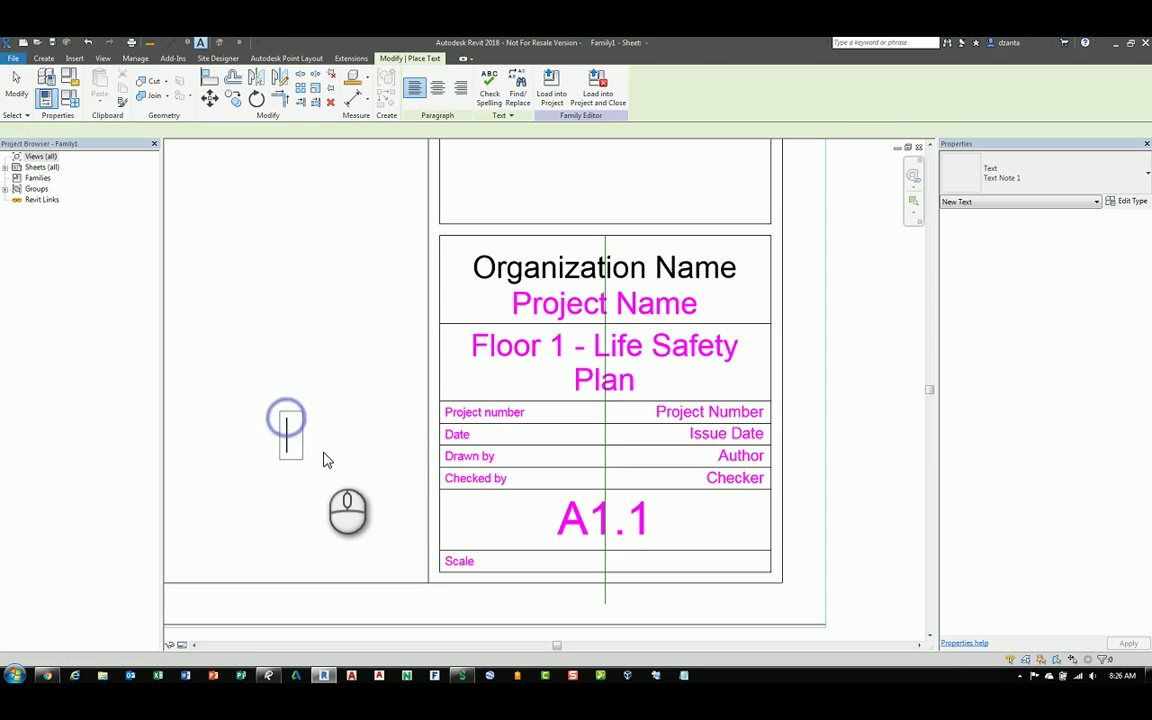
{"action": "left_click", "coordinate": [290, 422]}
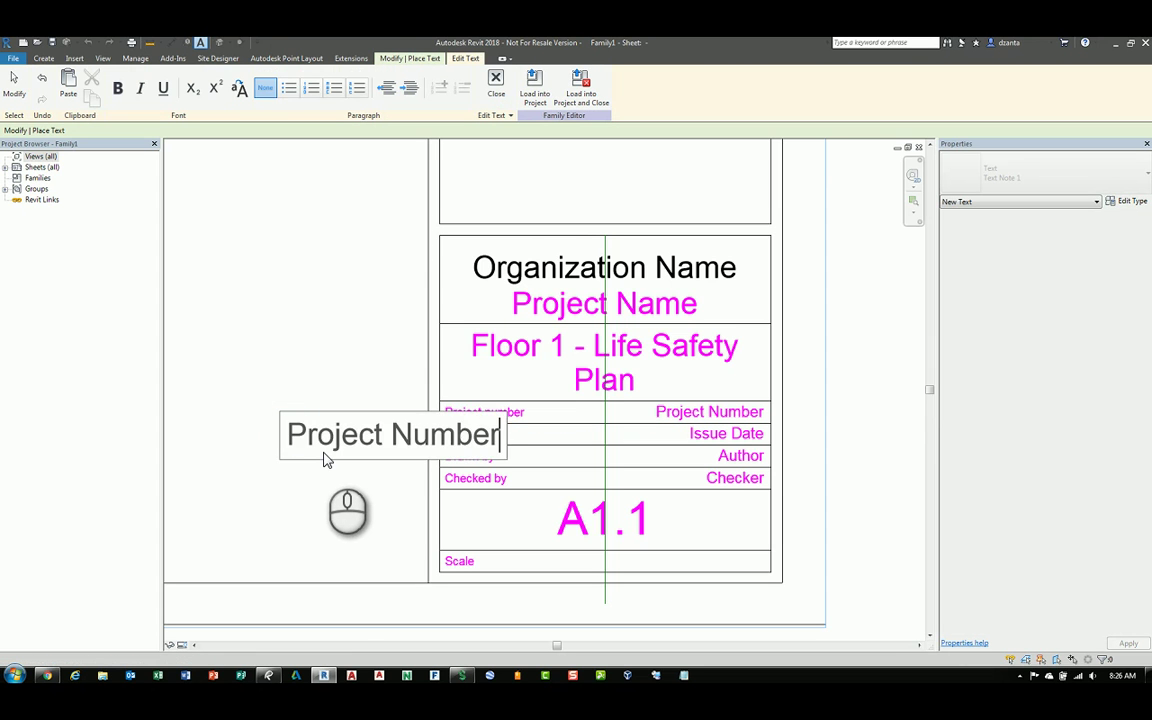
{"action": "left_click", "coordinate": [321, 376]}
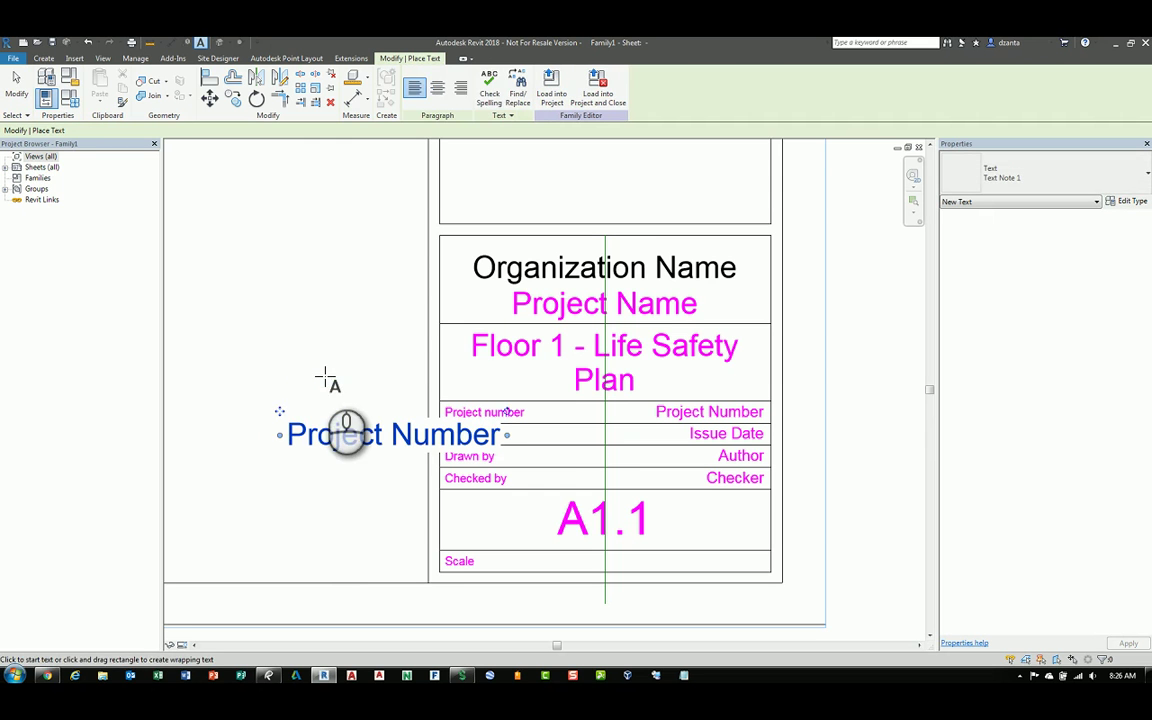
{"action": "key", "text": "Escape"}
Shrink the Project Number note's text to 3/32" through its type settings, then select the old Project number label
{"action": "left_click", "coordinate": [347, 445]}
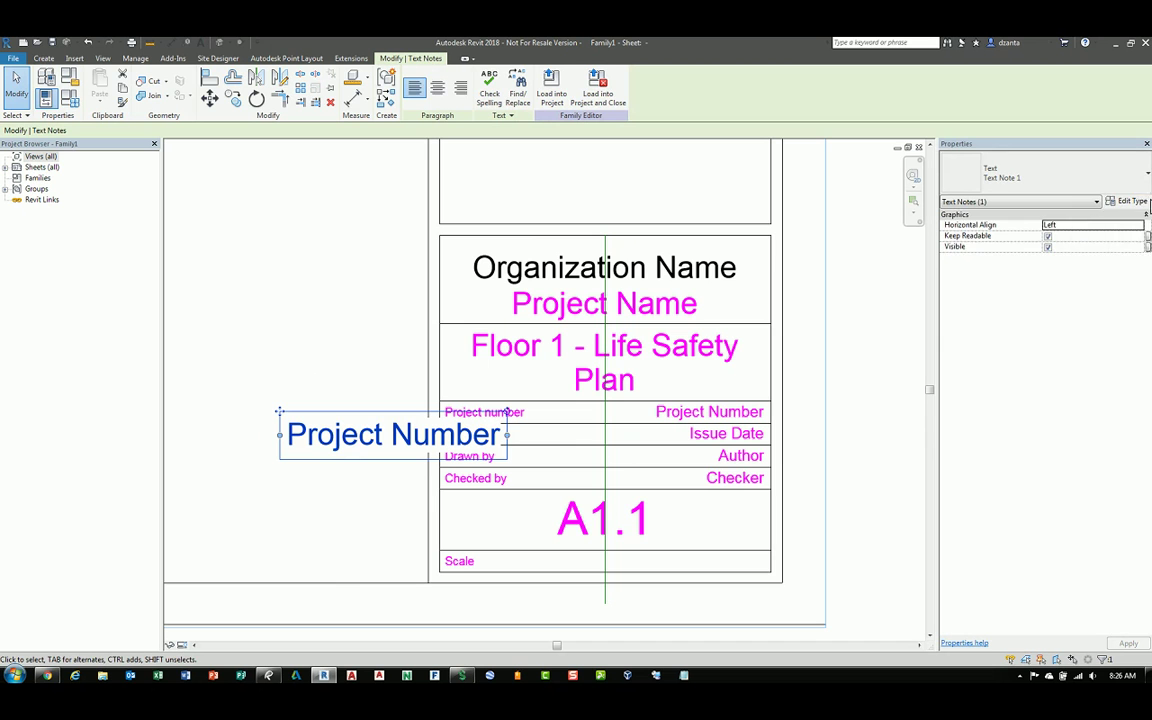
{"action": "left_click", "coordinate": [1140, 202]}
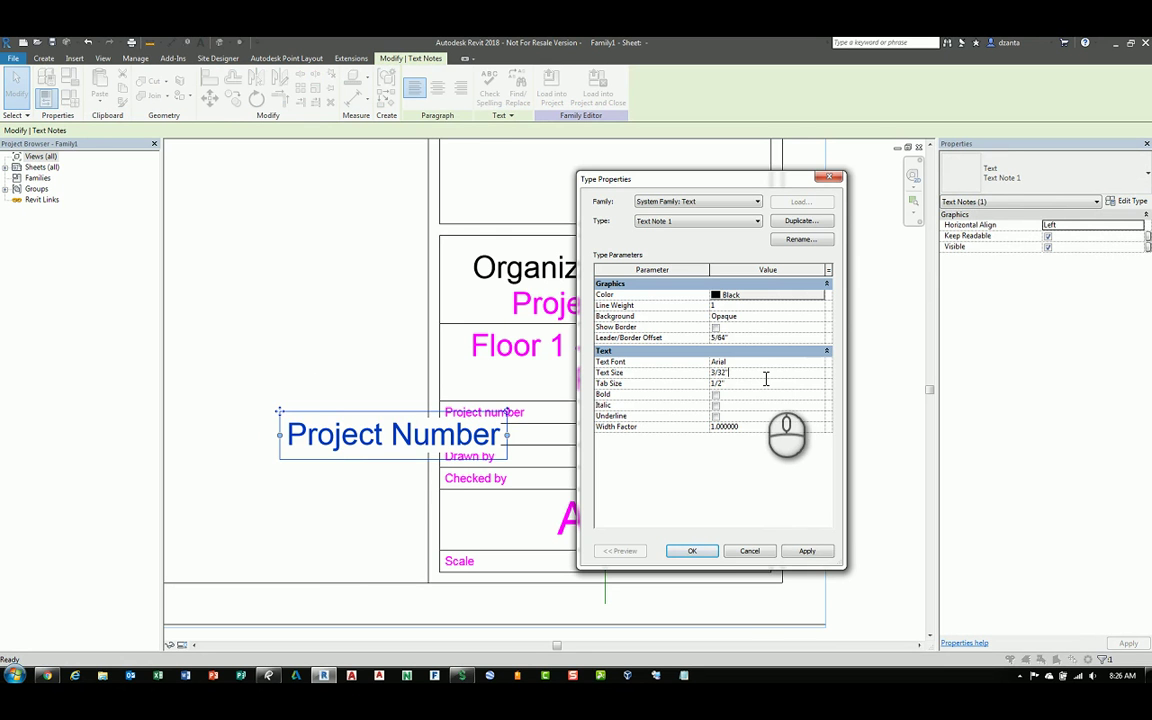
{"action": "left_click", "coordinate": [692, 551]}
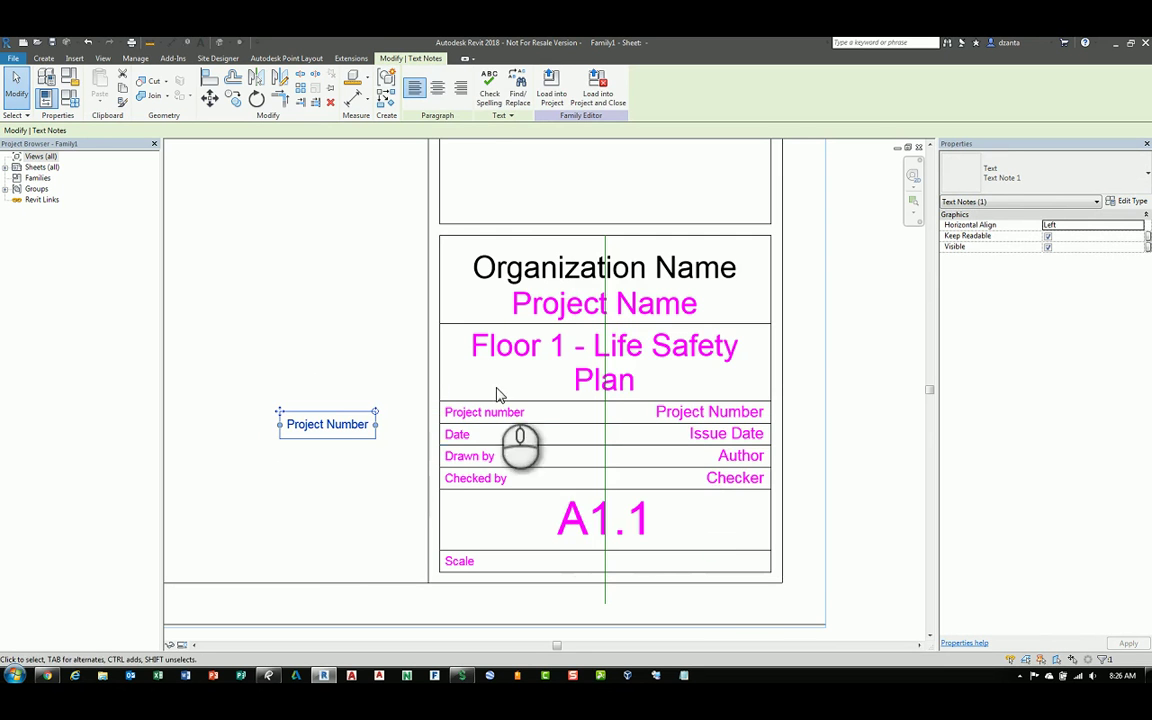
{"action": "left_click", "coordinate": [368, 355]}
{"action": "scroll", "coordinate": [404, 411], "scroll_direction": "up", "scroll_amount": 5}
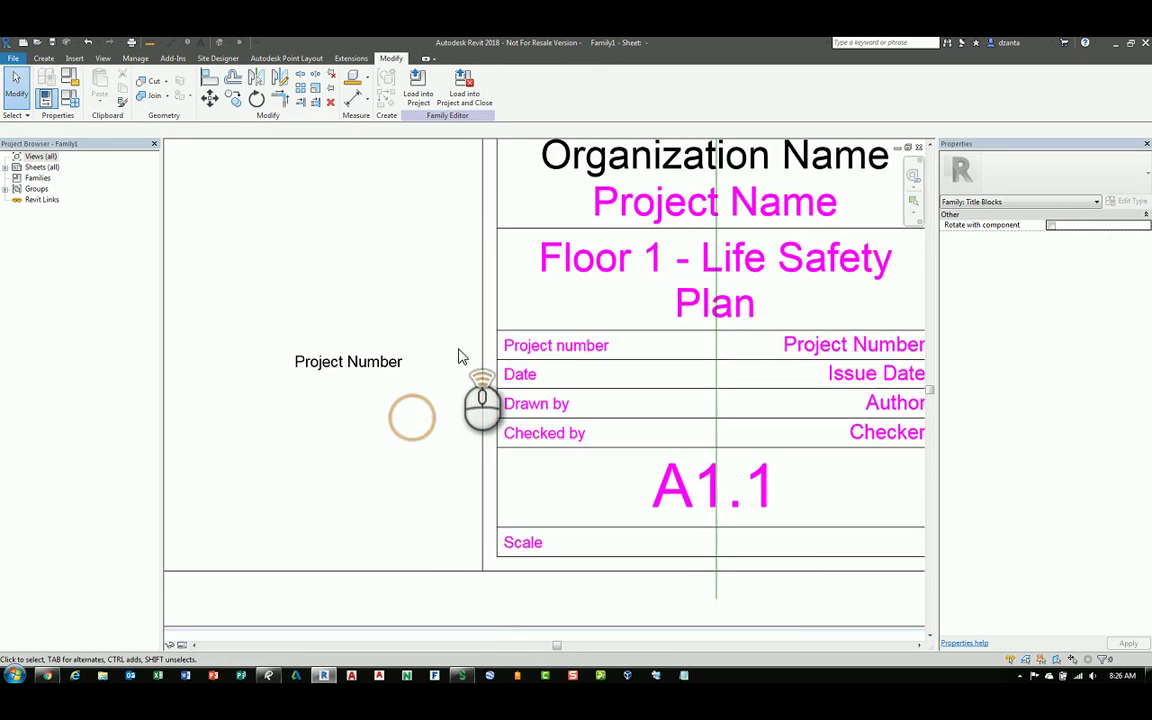
{"action": "left_click", "coordinate": [526, 348]}
Delete the original Project number label and draw a vertical reference line down the rows' left edge
{"action": "key", "text": "Delete"}
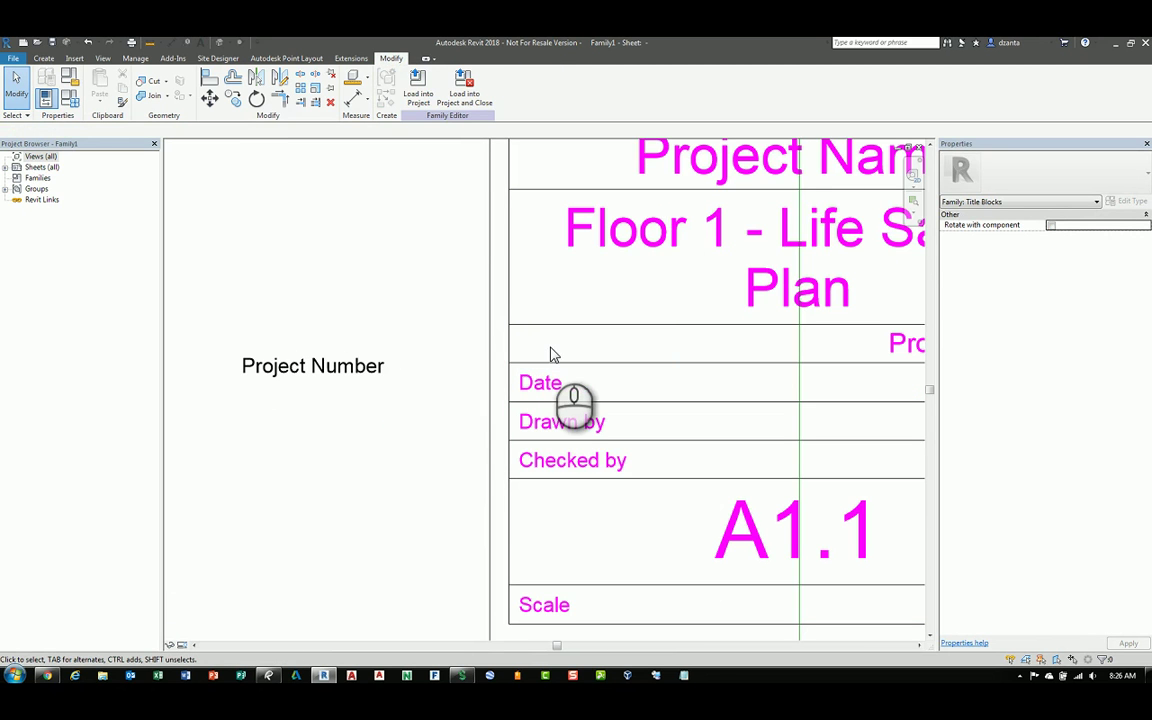
{"action": "left_click", "coordinate": [43, 58]}
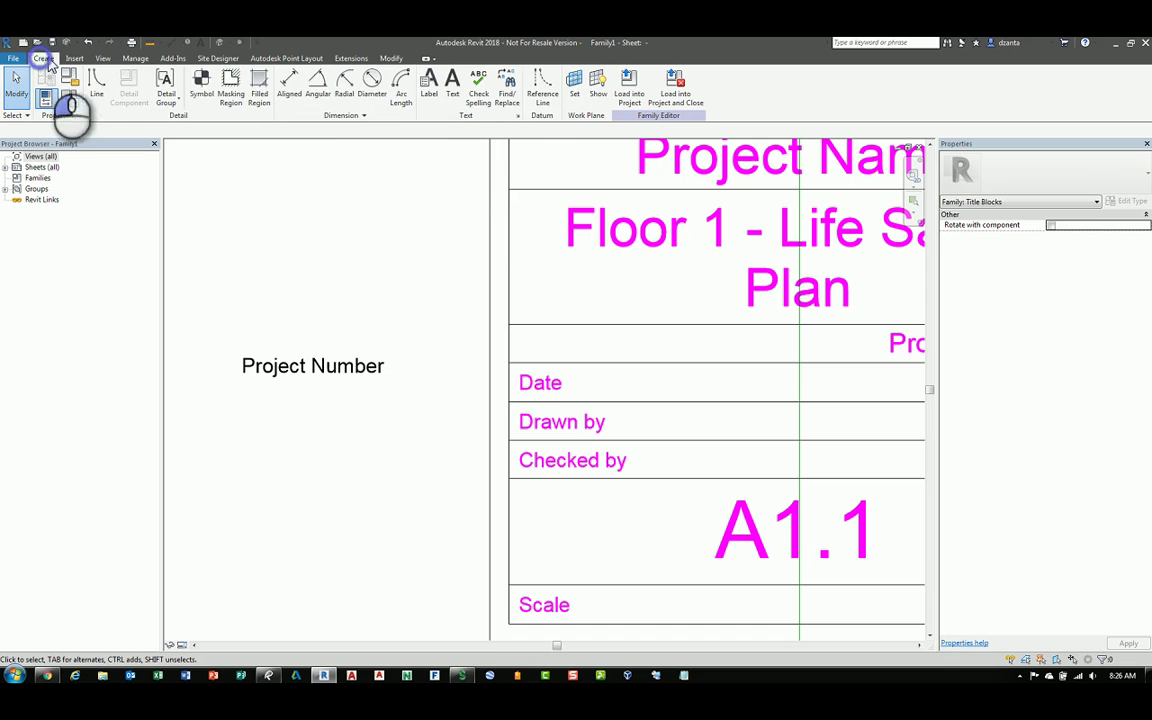
{"action": "left_click", "coordinate": [542, 88]}
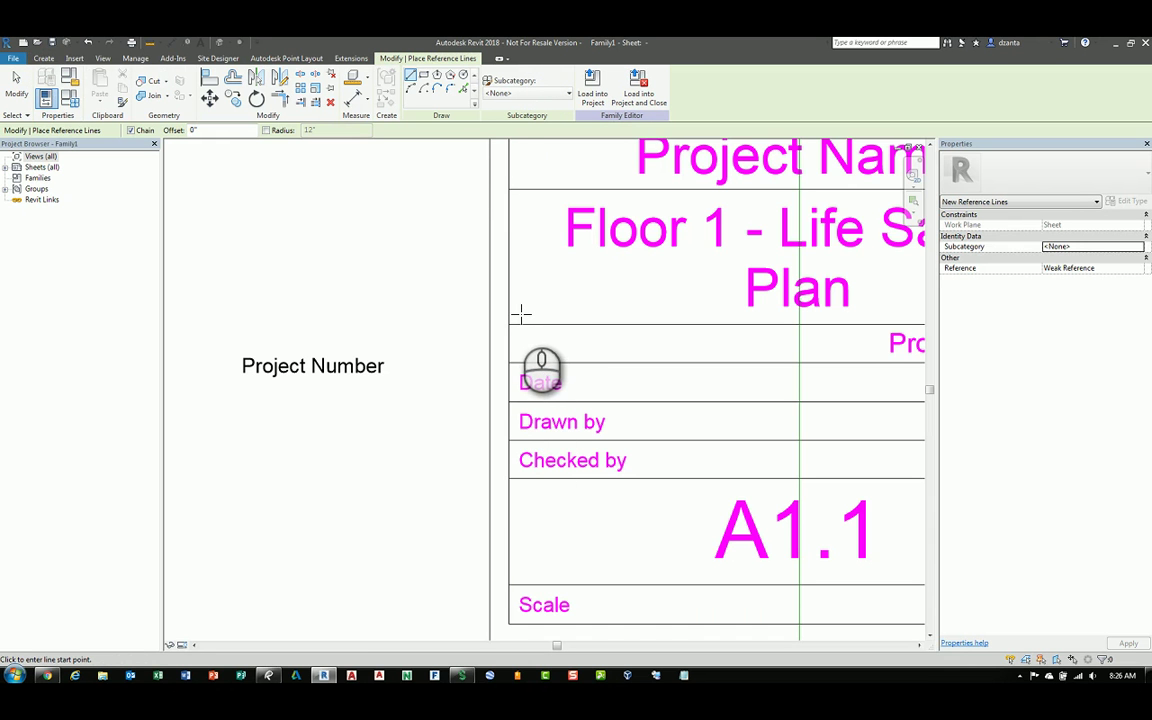
{"action": "left_click", "coordinate": [521, 634]}
{"action": "key", "text": "Escape"}
{"action": "key", "text": "Escape"}
Move the Project Number note into the empty row above Date and widen it to one line
{"action": "left_click", "coordinate": [293, 372]}
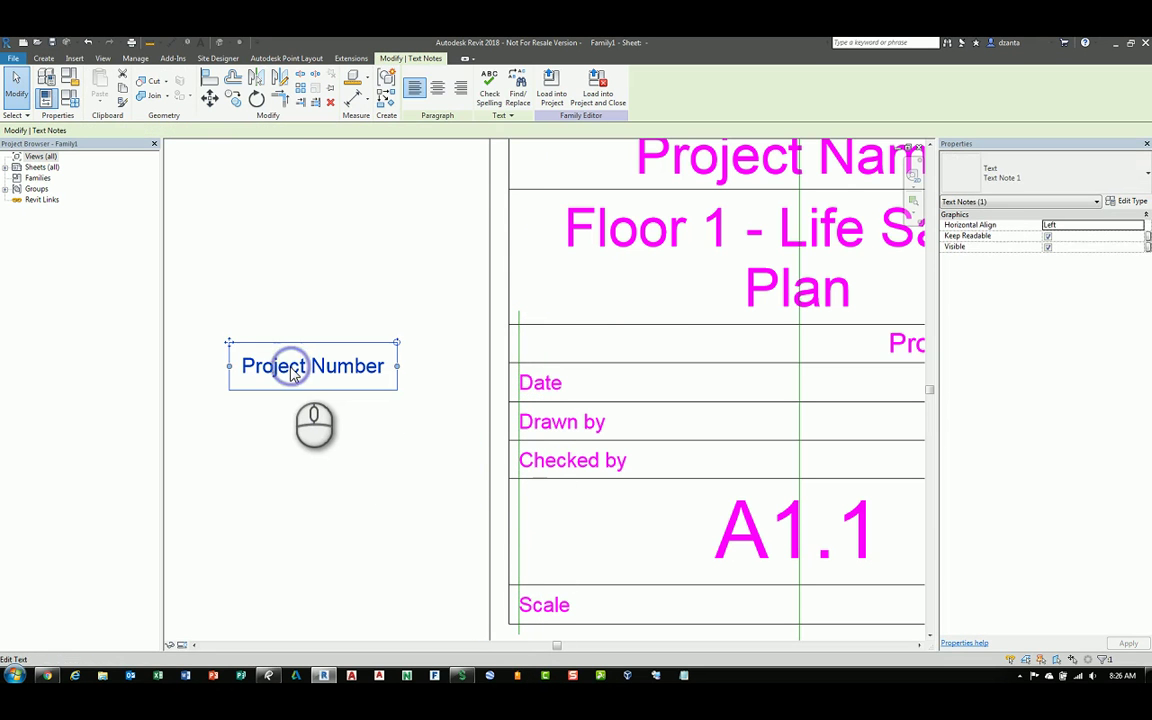
{"action": "key", "text": "m"}
{"action": "key", "text": "v"}
{"action": "left_click", "coordinate": [270, 366]}
{"action": "left_click", "coordinate": [563, 342]}
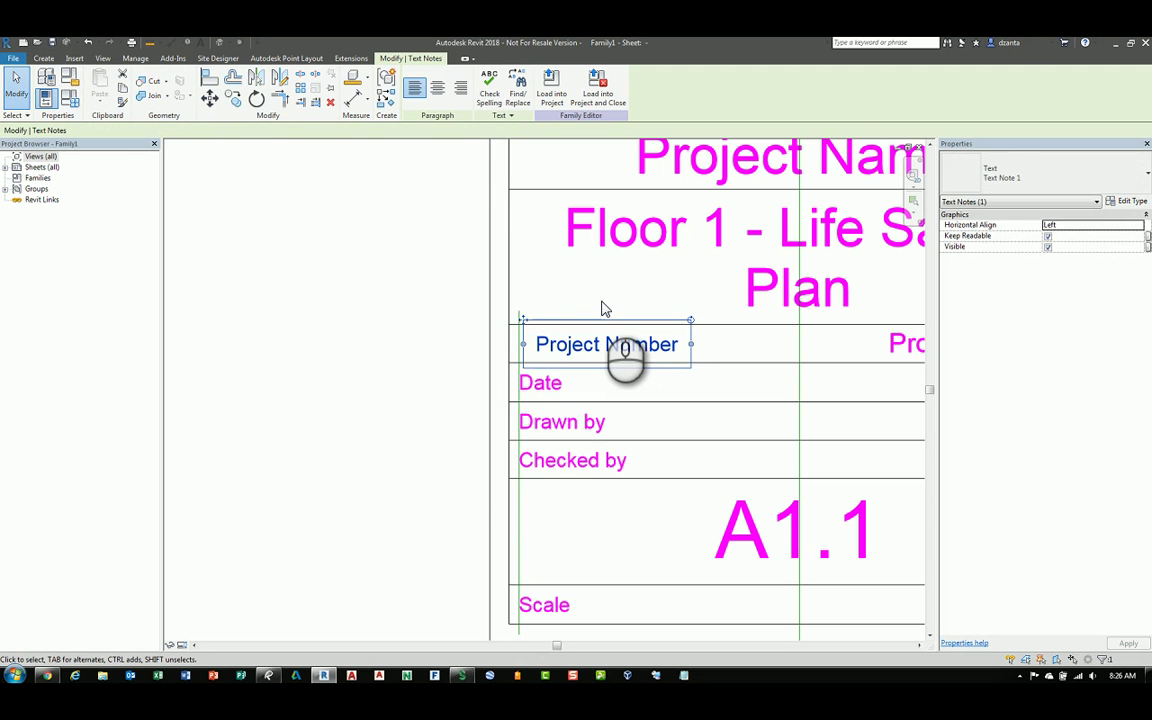
{"action": "key", "text": "Left"}
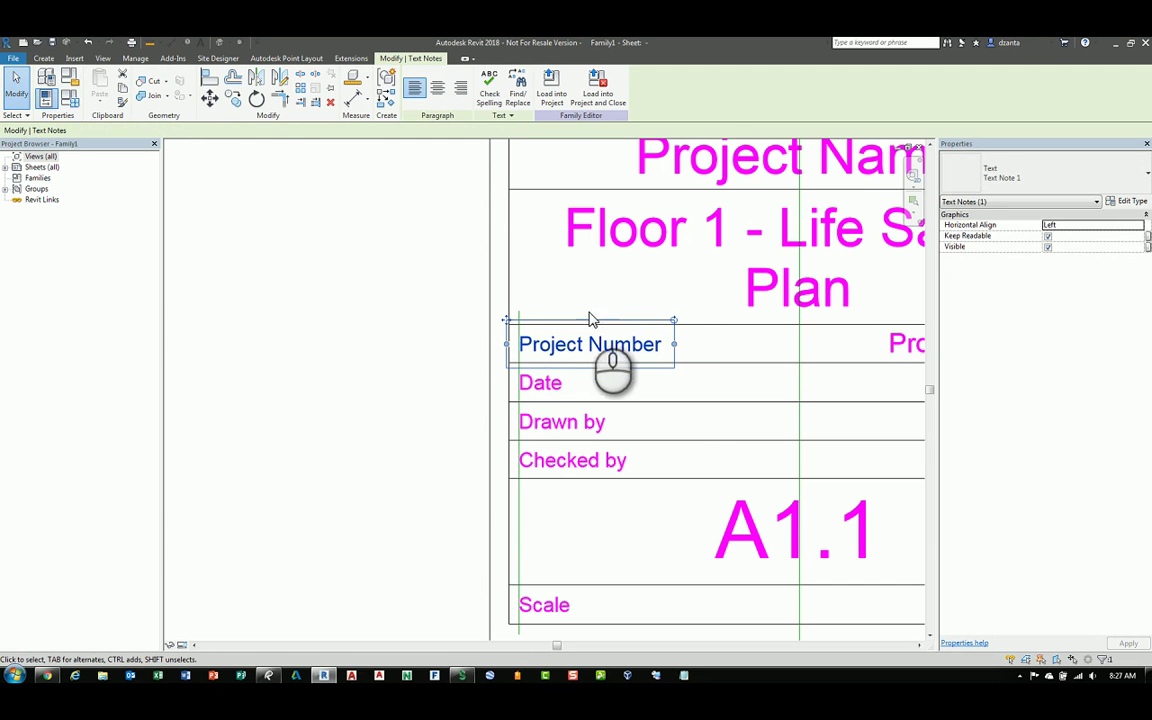
{"action": "left_click_drag", "start_coordinate": [510, 348], "coordinate": [521, 347]}
{"action": "left_click_drag", "start_coordinate": [674, 345], "coordinate": [703, 346]}
{"action": "left_click", "coordinate": [402, 362]}
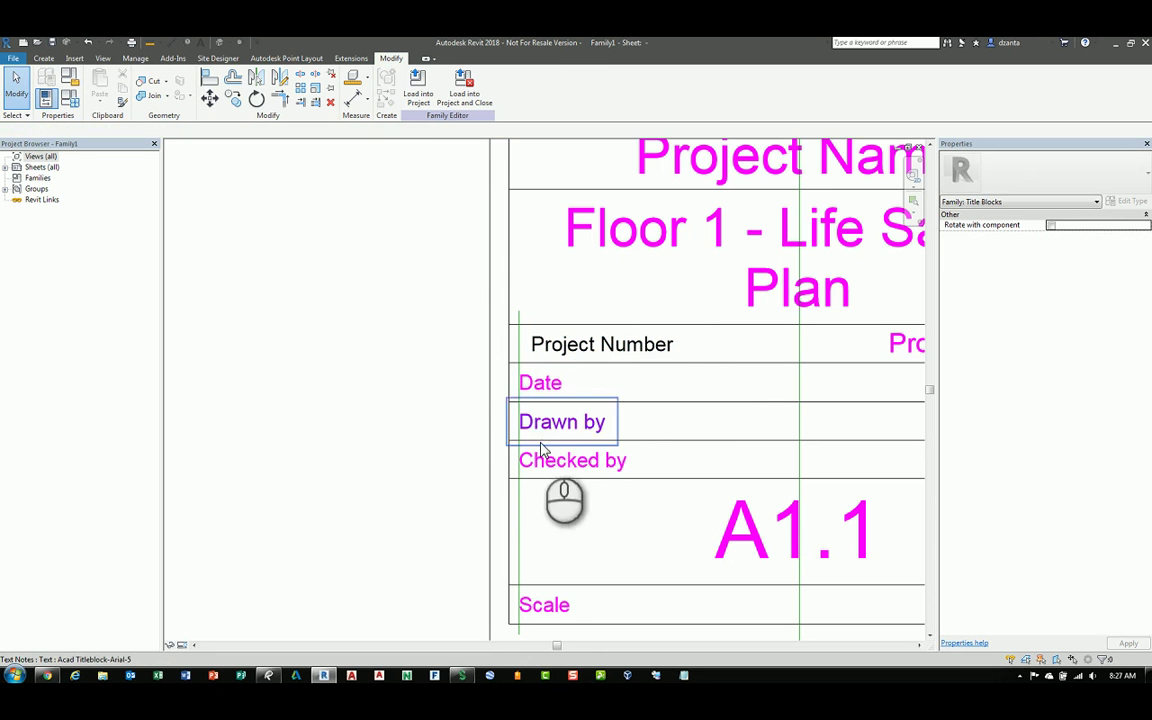
Delete the magenta Date label and copy the Project Number note down into the Date row
{"action": "left_click", "coordinate": [555, 387]}
{"action": "key", "text": "Delete"}
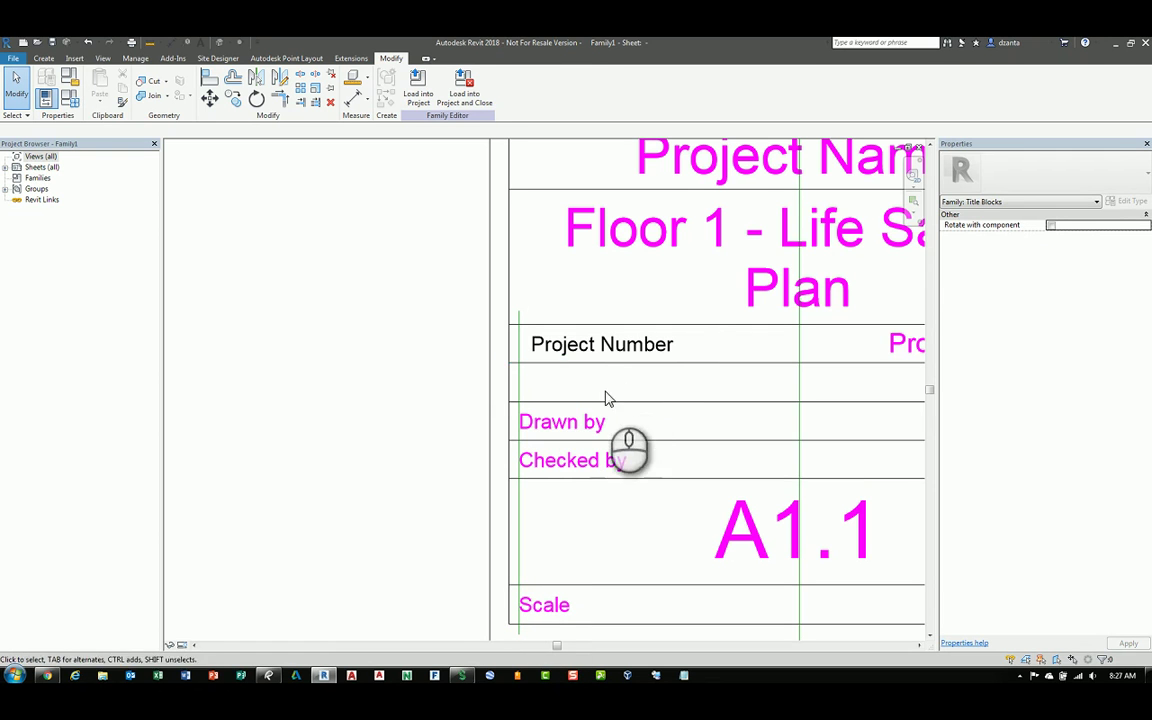
{"action": "left_click", "coordinate": [605, 346]}
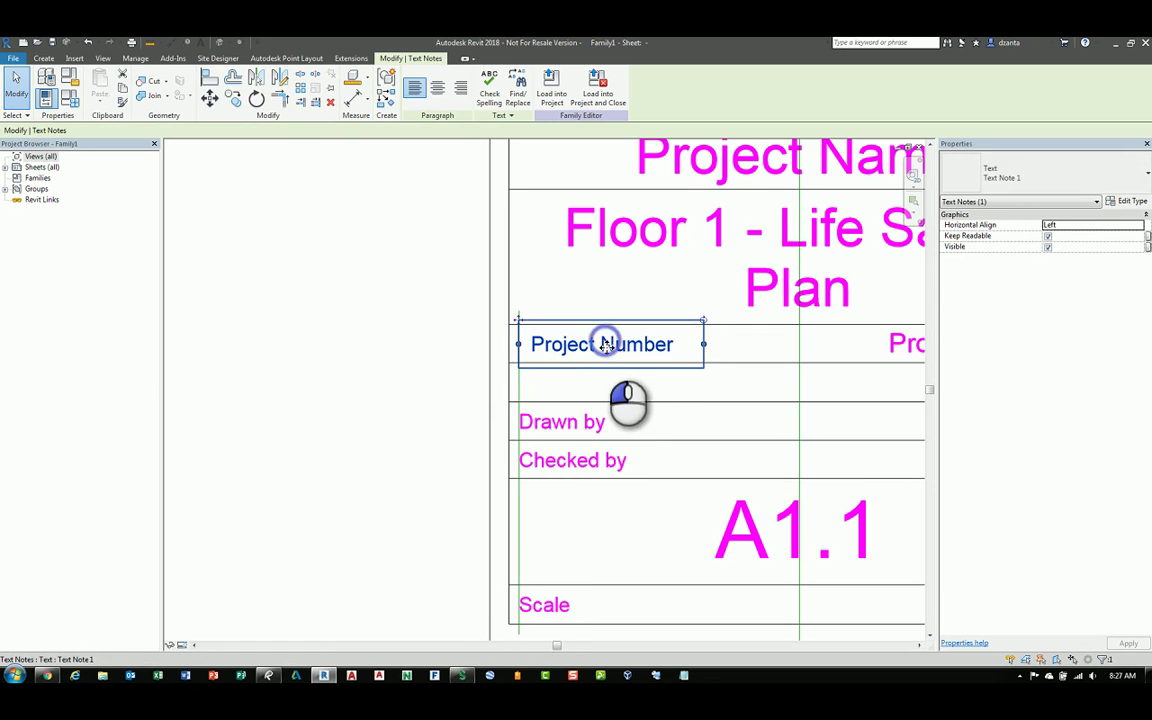
{"action": "left_click_drag", "start_coordinate": [605, 346], "coordinate": [607, 390], "text": "ctrl"}
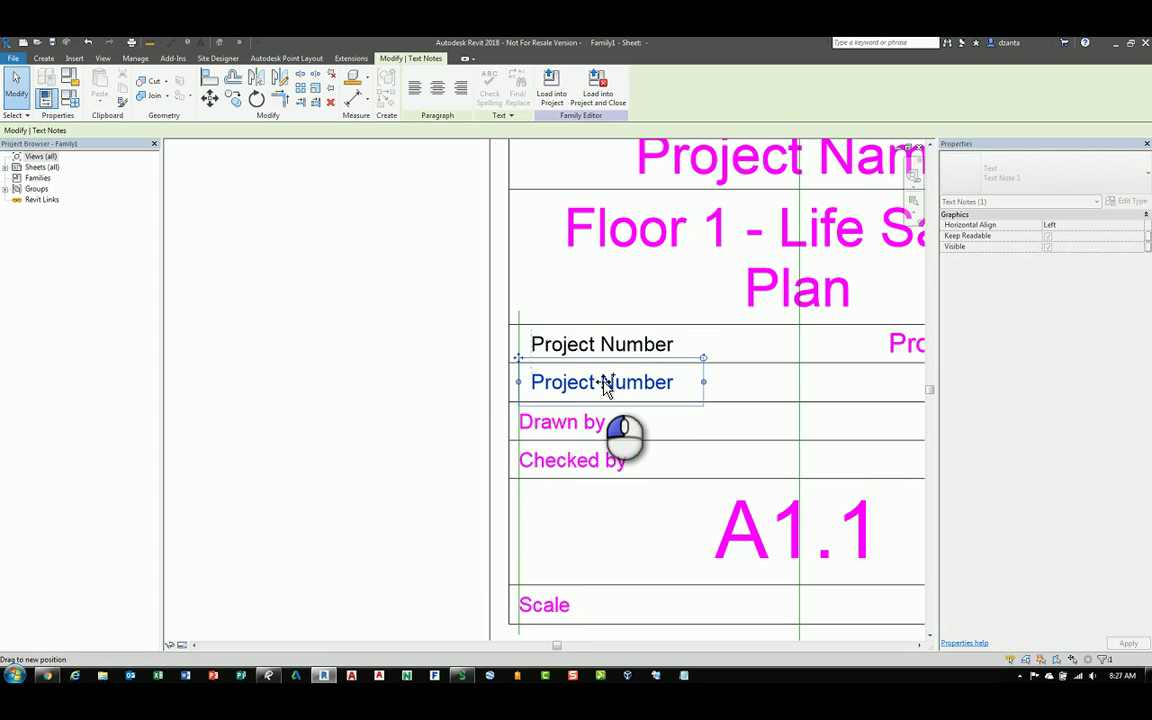
{"action": "left_click_drag", "start_coordinate": [604, 387], "coordinate": [604, 387], "text": "ctrl"}
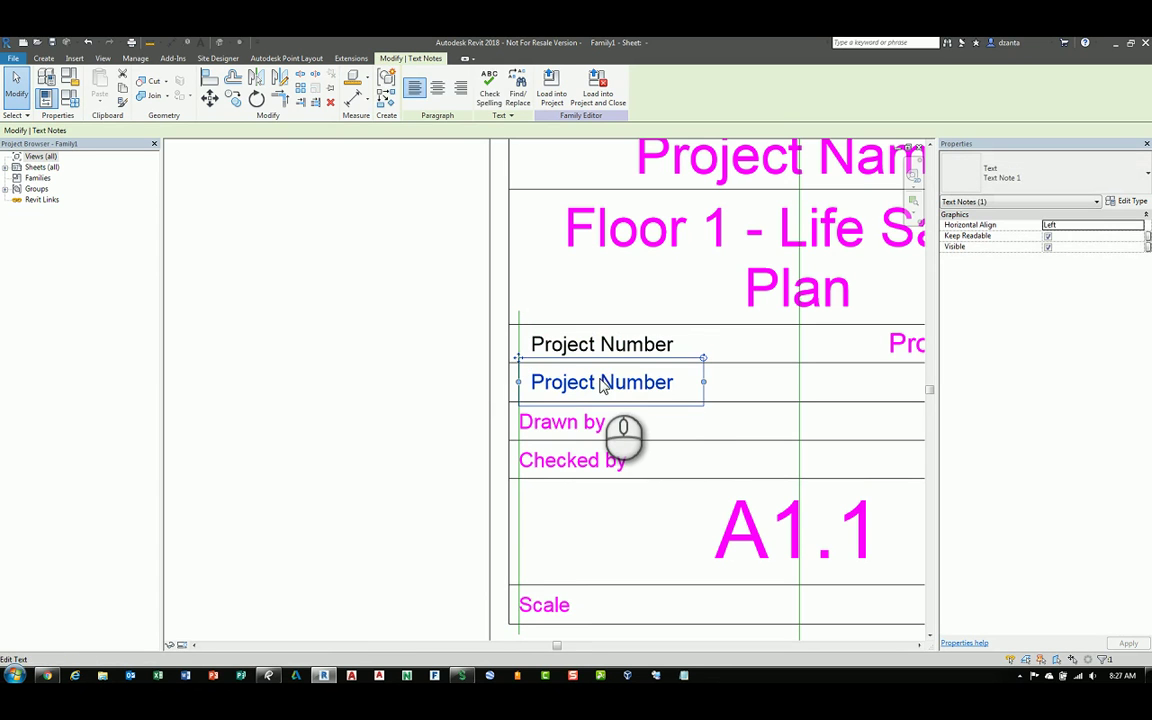
Retype the copied note as Date
{"action": "double_click", "coordinate": [604, 387]}
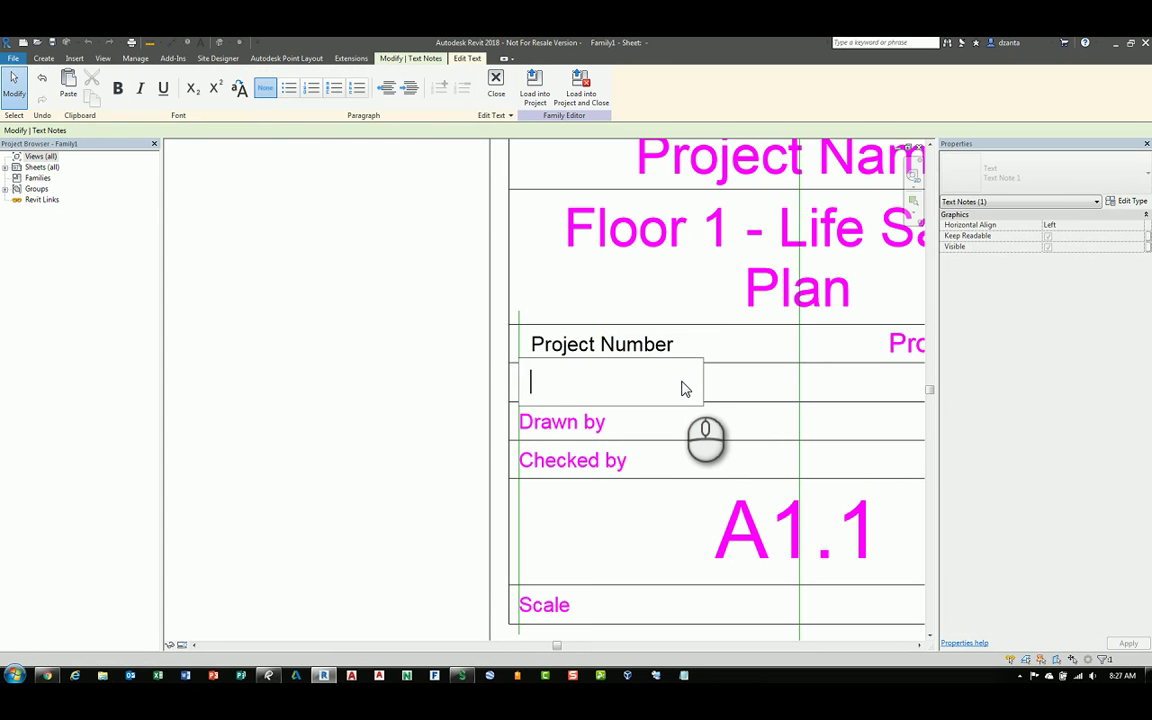
{"action": "left_click", "coordinate": [414, 385]}
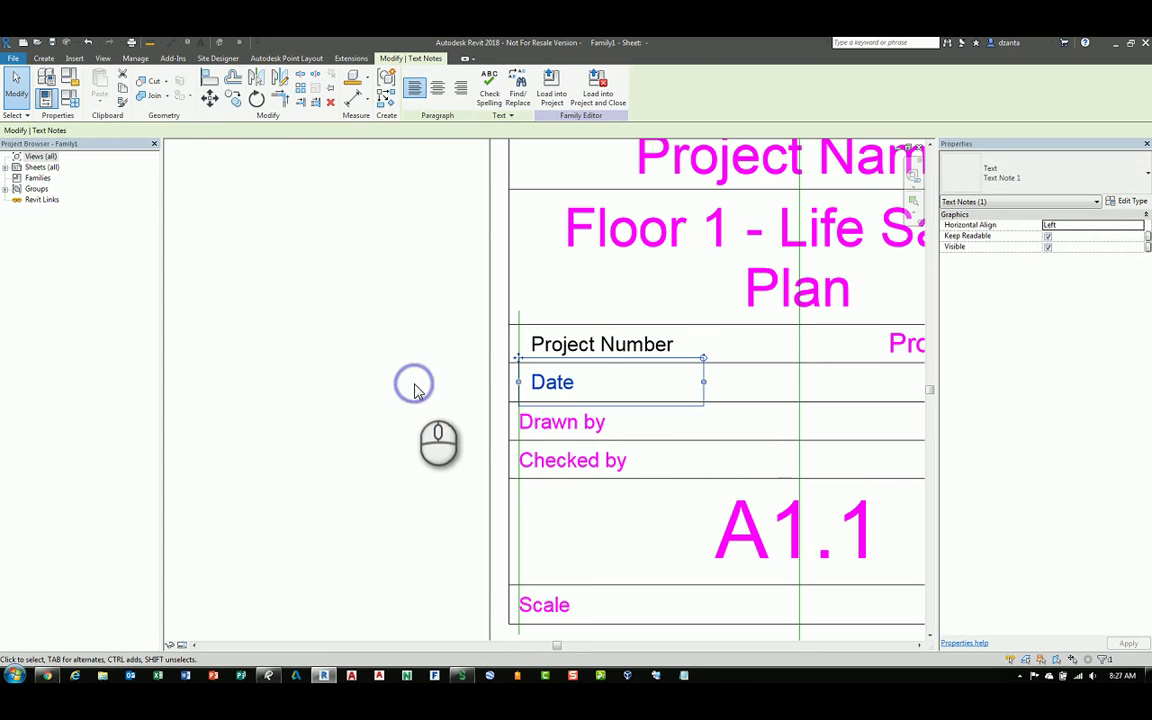
{"action": "left_click", "coordinate": [412, 383]}
{"action": "scroll", "coordinate": [571, 470], "scroll_direction": "down", "scroll_amount": 5}
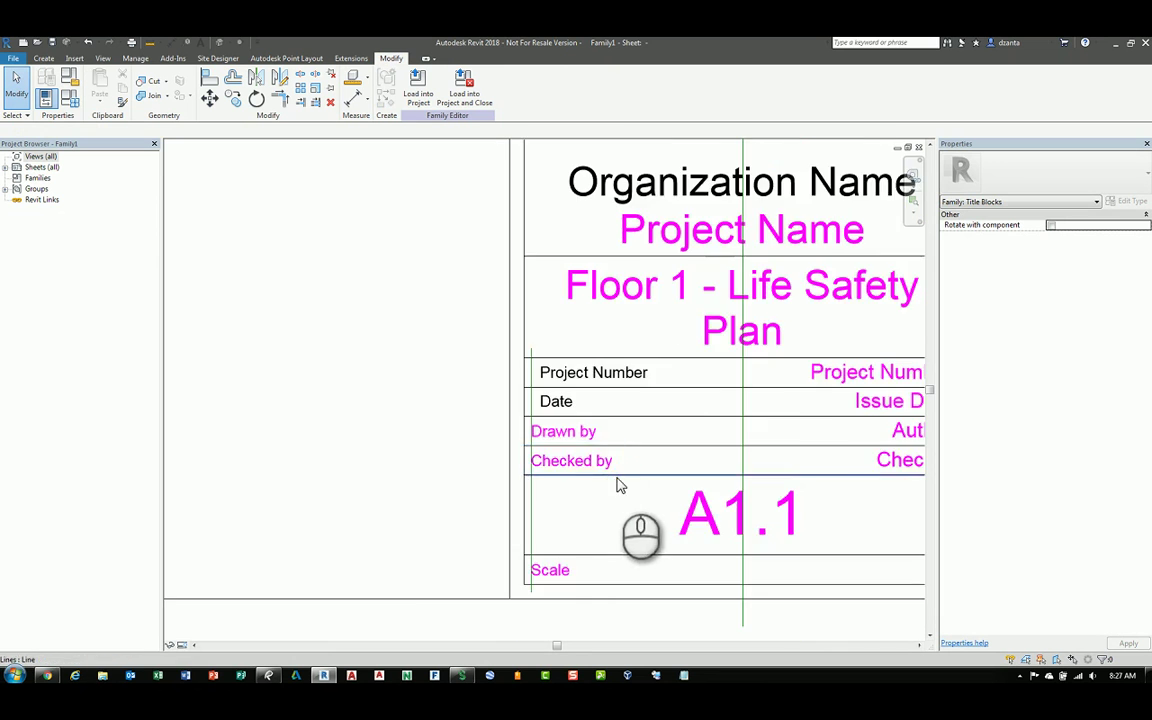
{"action": "middle_click_drag", "start_coordinate": [557, 525], "coordinate": [586, 535]}
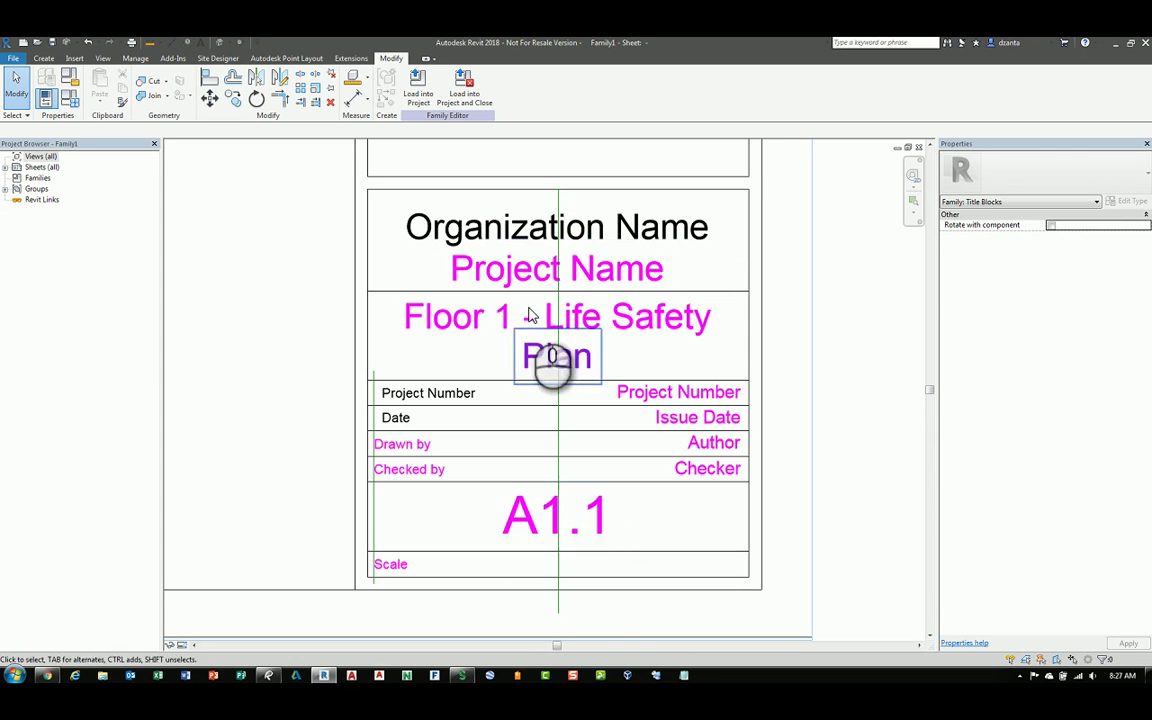
Place a label left of the title block using the Sheet Number parameter with sample value A101
{"action": "left_click", "coordinate": [605, 533]}
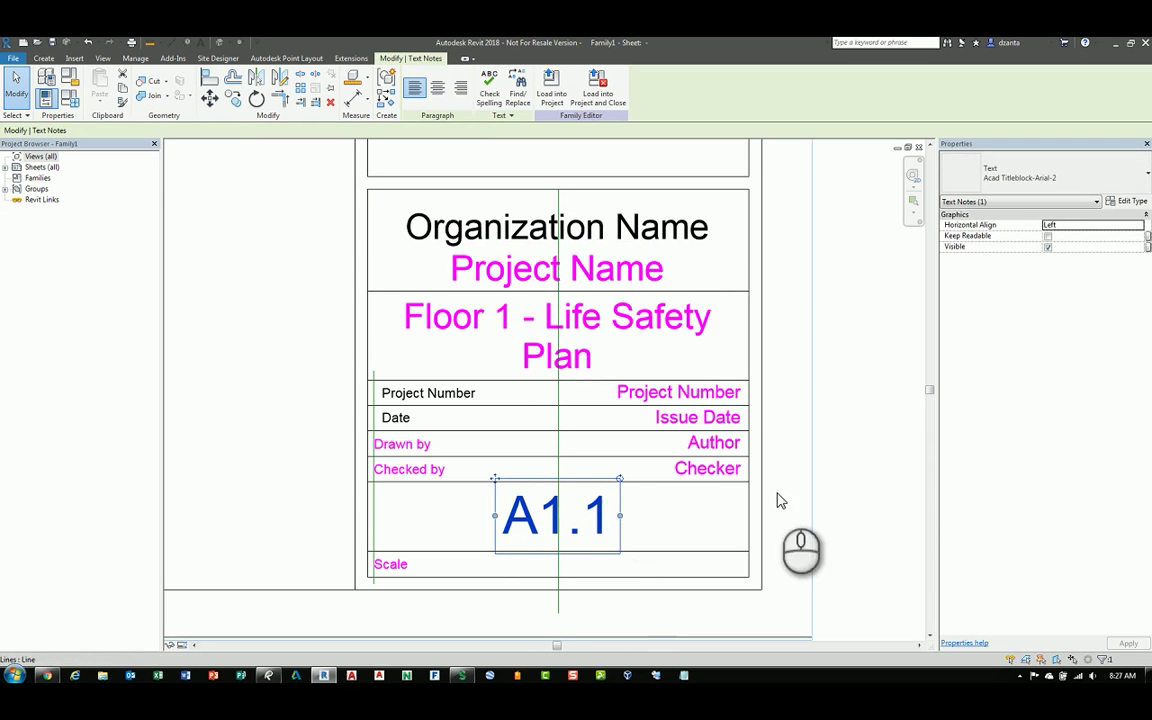
{"action": "left_click", "coordinate": [851, 476]}
{"action": "left_click", "coordinate": [44, 58]}
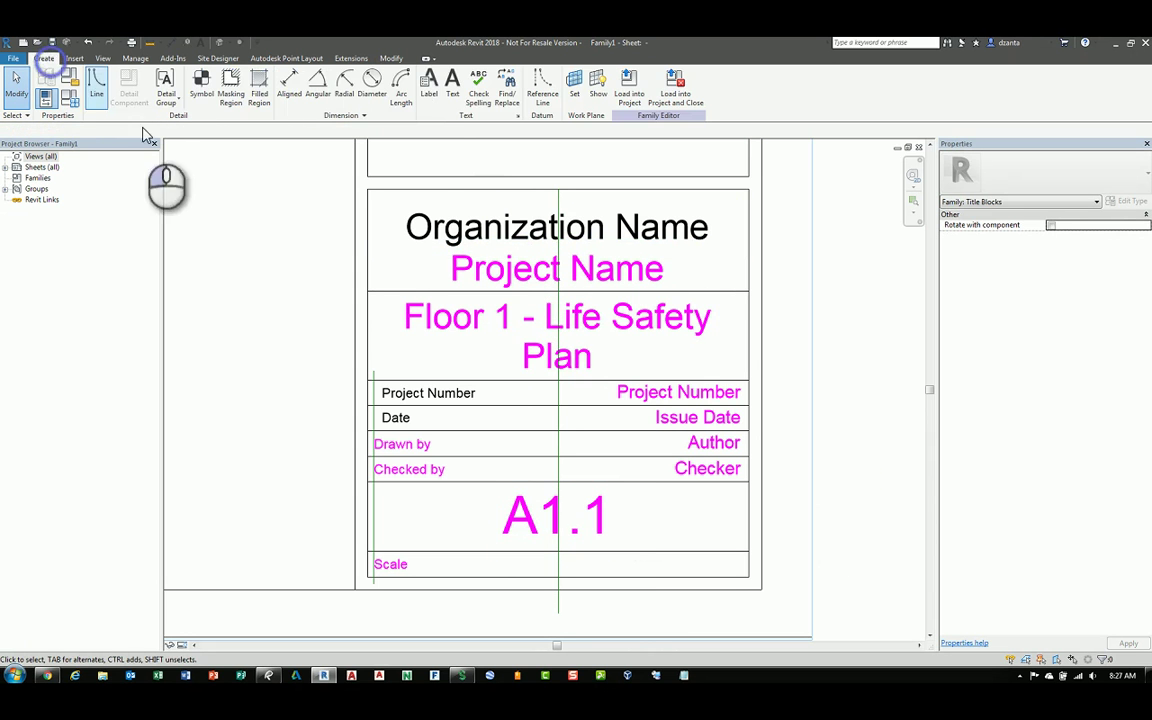
{"action": "left_click", "coordinate": [428, 88]}
{"action": "left_click", "coordinate": [1031, 175]}
{"action": "left_click", "coordinate": [1034, 178]}
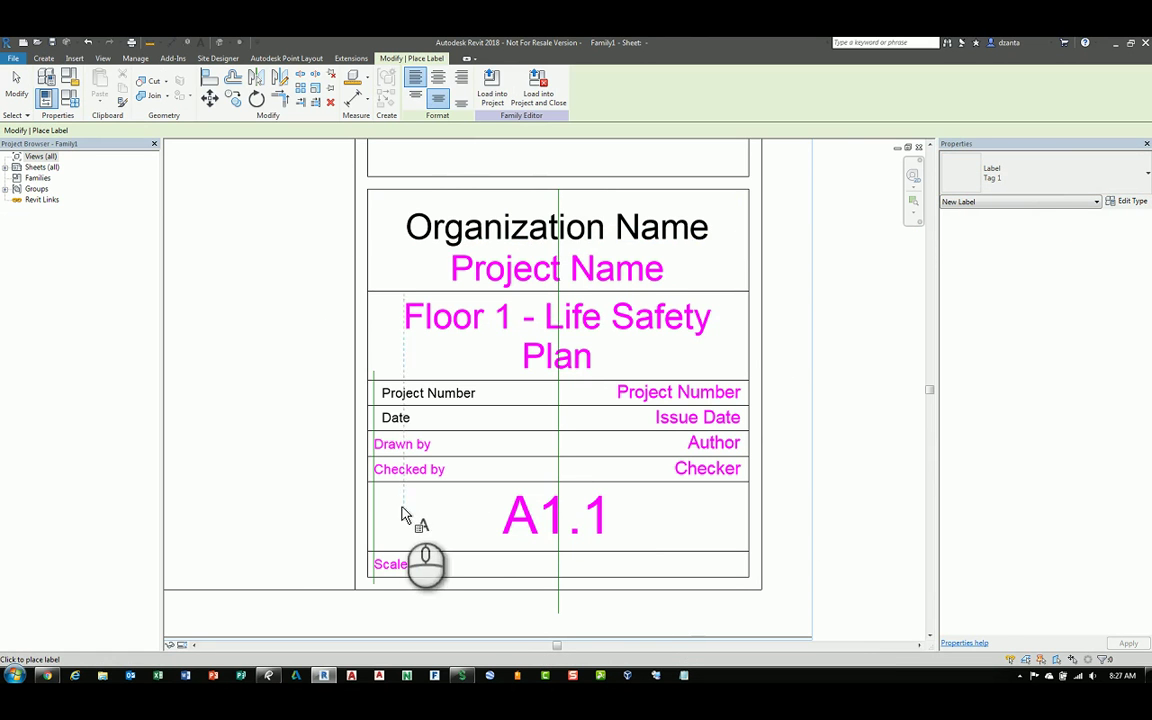
{"action": "left_click", "coordinate": [240, 512]}
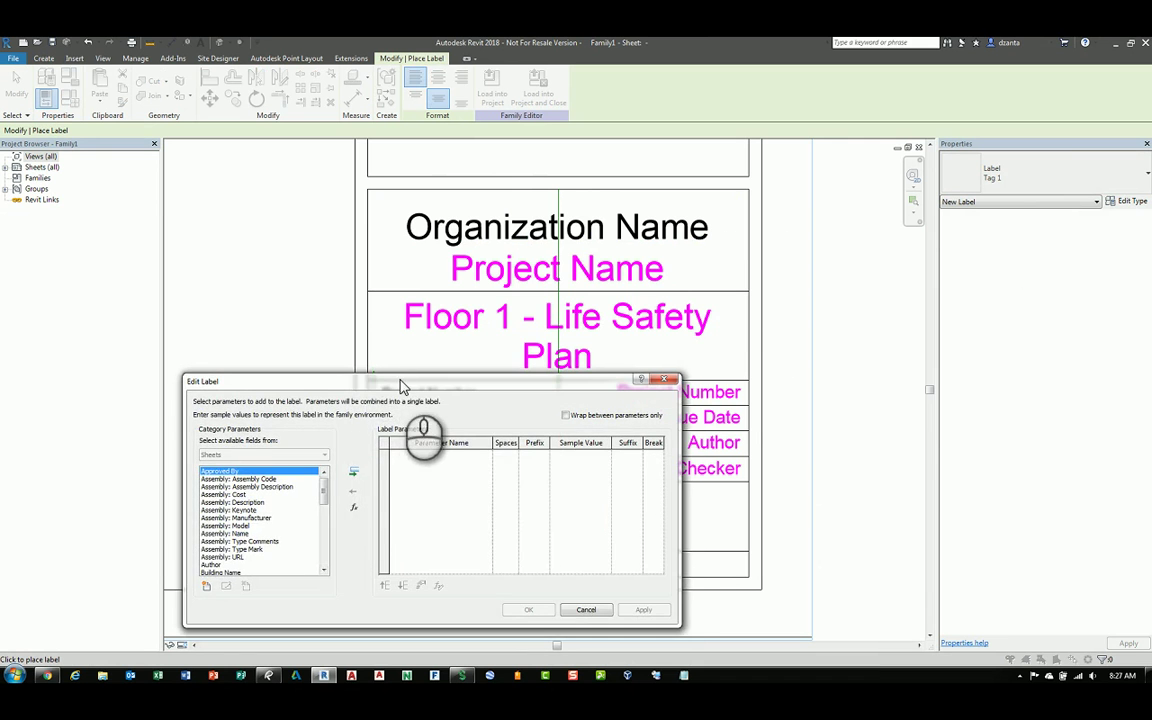
{"action": "left_click_drag", "start_coordinate": [402, 386], "coordinate": [390, 250]}
{"action": "left_click_drag", "start_coordinate": [318, 360], "coordinate": [314, 430]}
{"action": "left_click", "coordinate": [215, 427]}
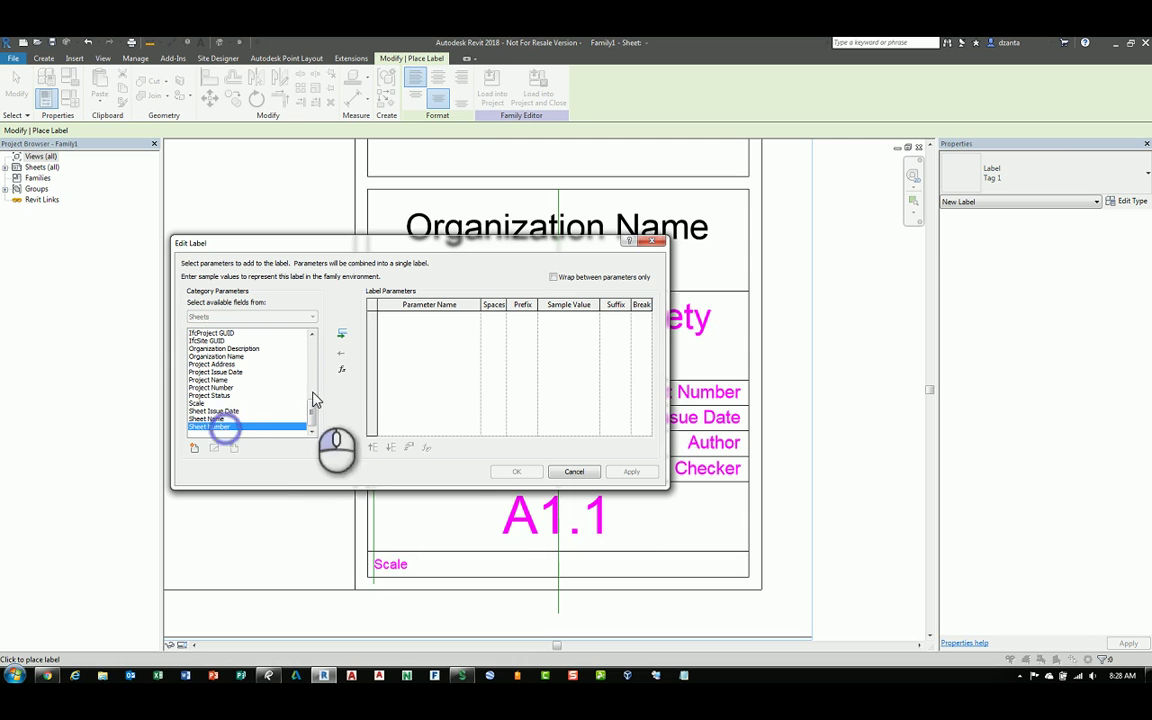
{"action": "left_click", "coordinate": [342, 333]}
{"action": "left_click", "coordinate": [565, 317]}
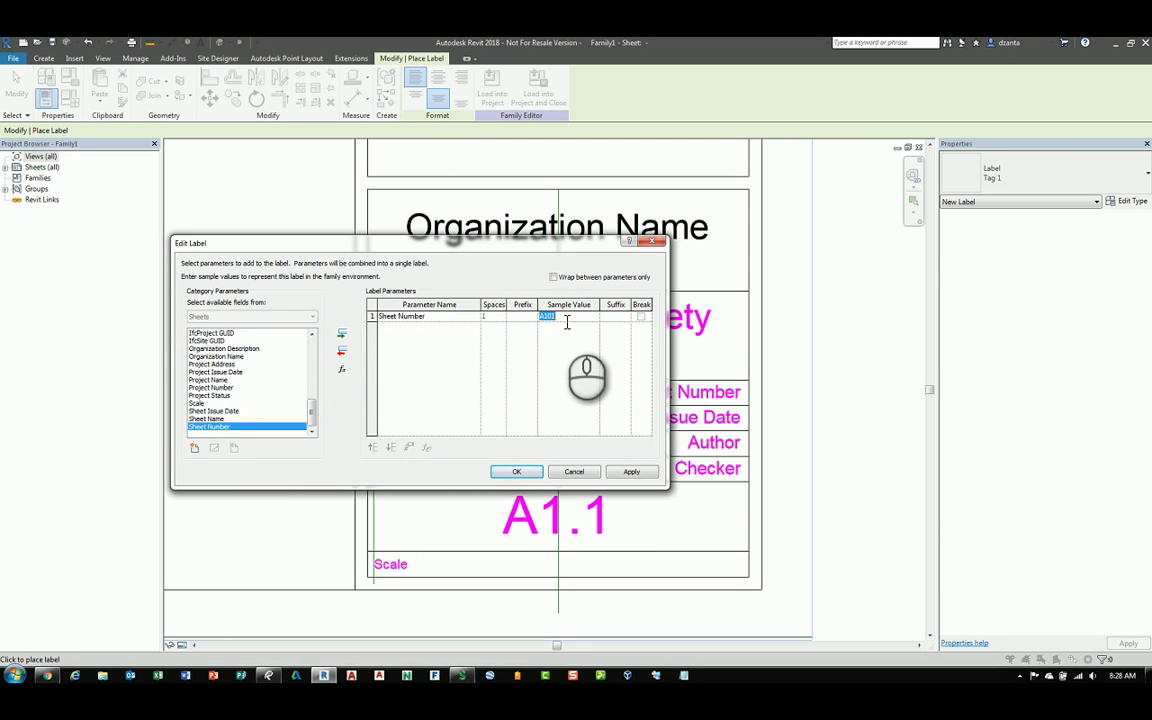
{"action": "left_click", "coordinate": [520, 472]}
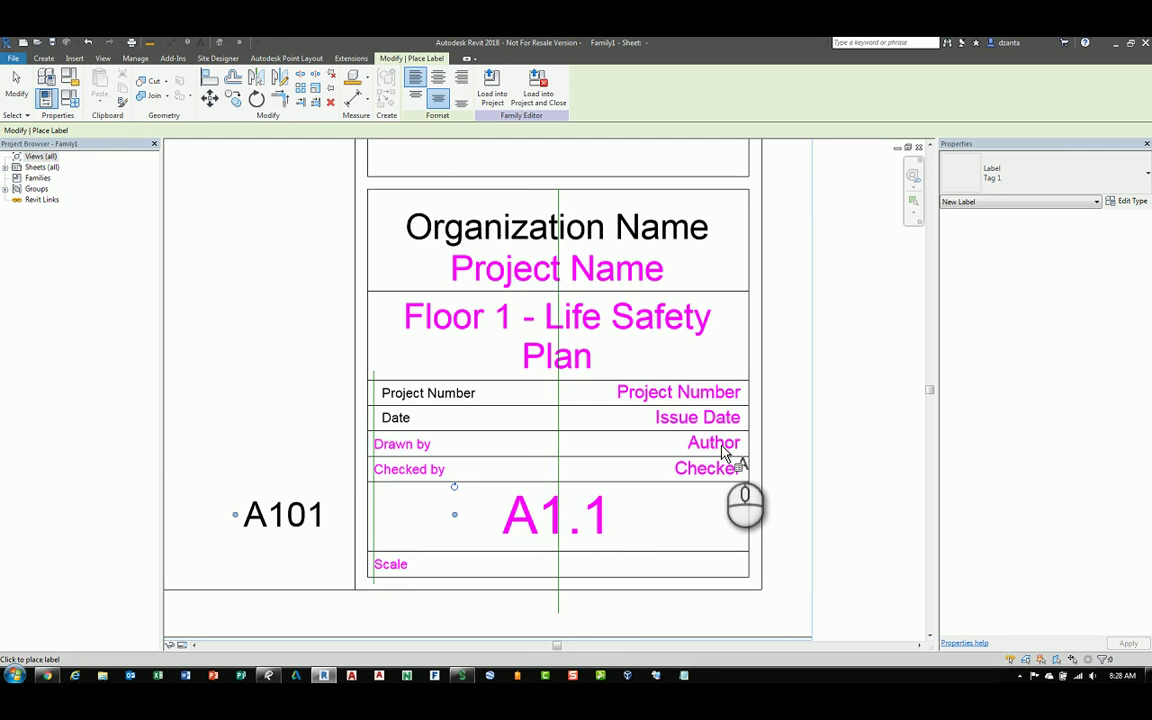
Finish placing the A101 label, check its type settings, and narrow its box
{"action": "key", "text": "Escape"}
{"action": "left_click", "coordinate": [320, 525]}
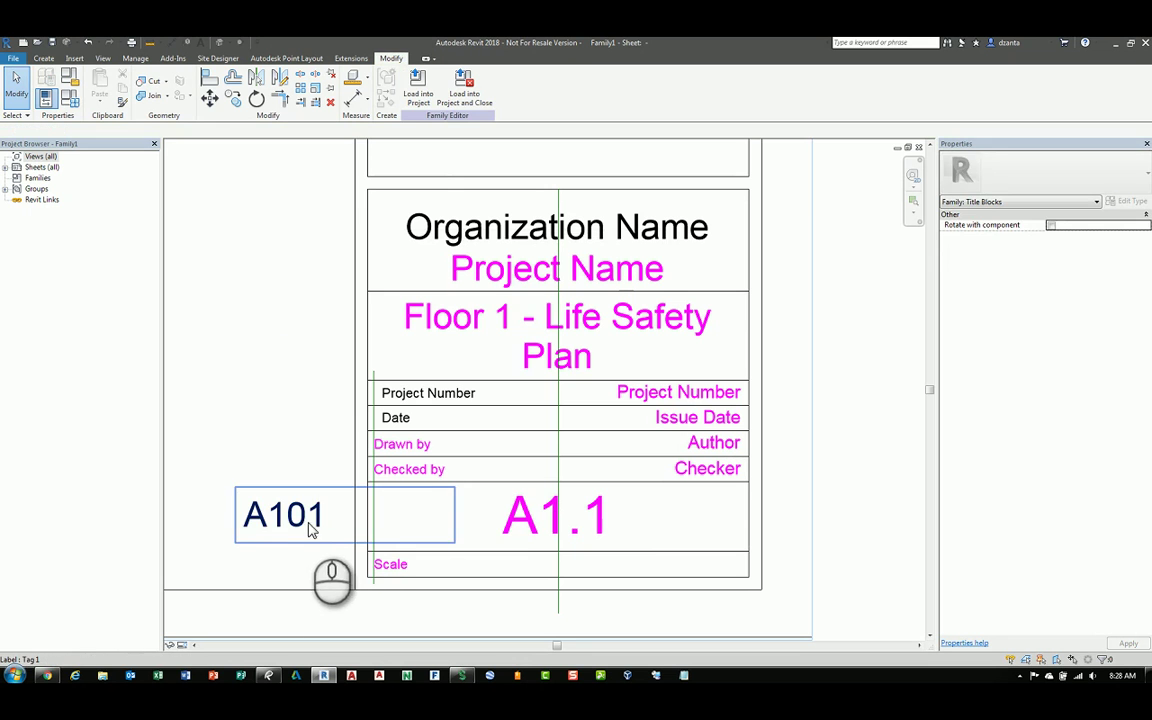
{"action": "left_click", "coordinate": [297, 530]}
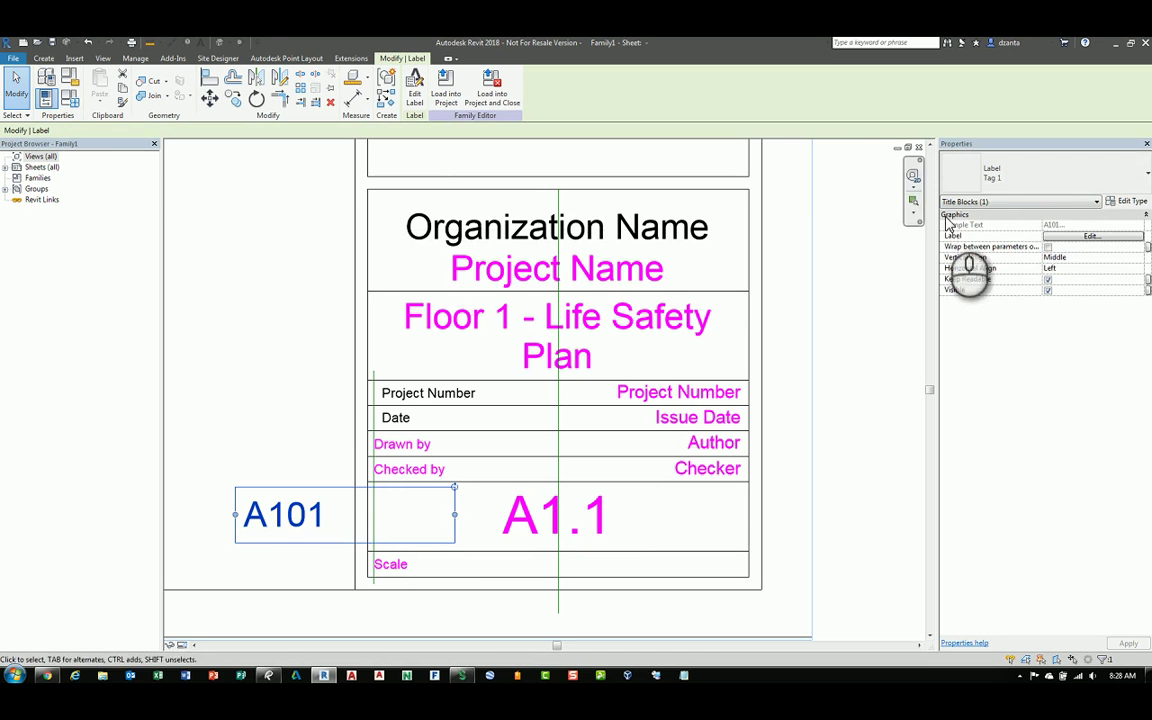
{"action": "left_click", "coordinate": [1133, 203]}
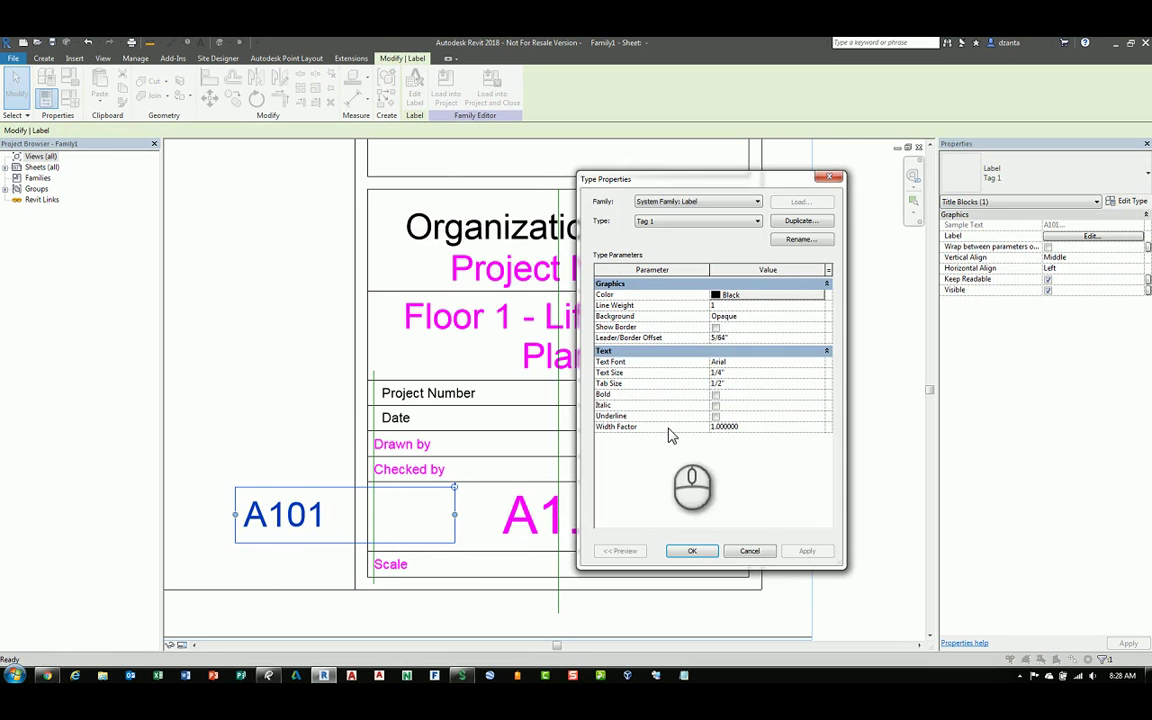
{"action": "left_click", "coordinate": [749, 551]}
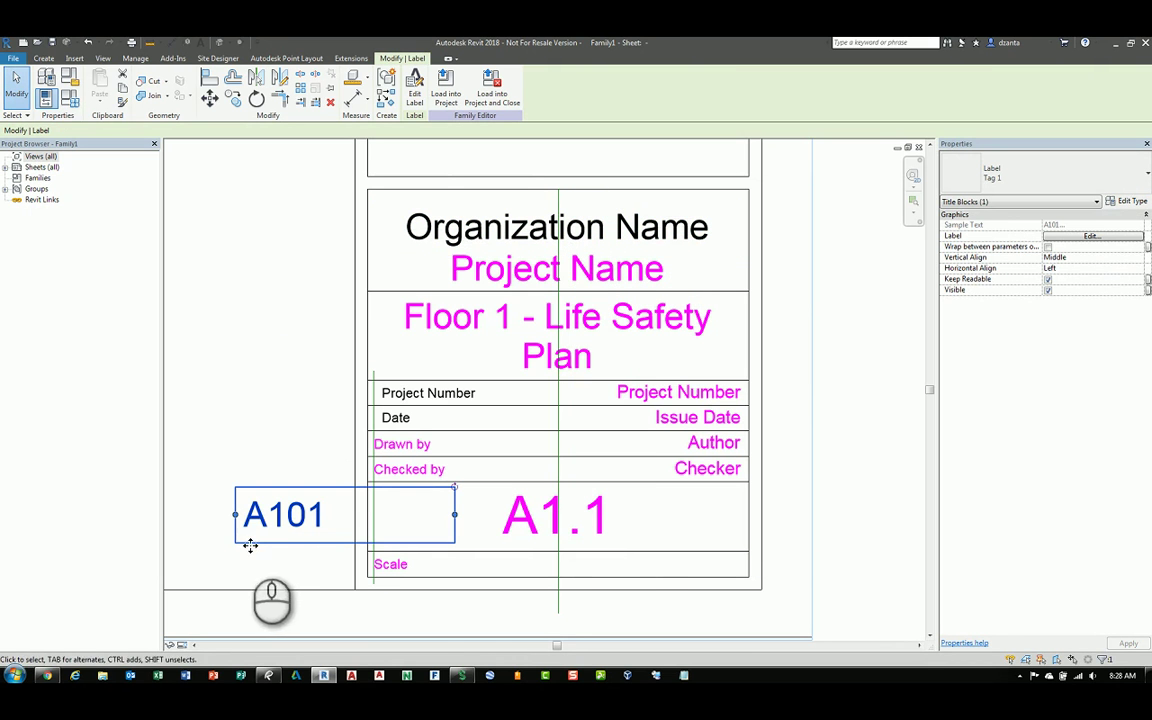
{"action": "left_click_drag", "start_coordinate": [453, 517], "coordinate": [343, 515]}
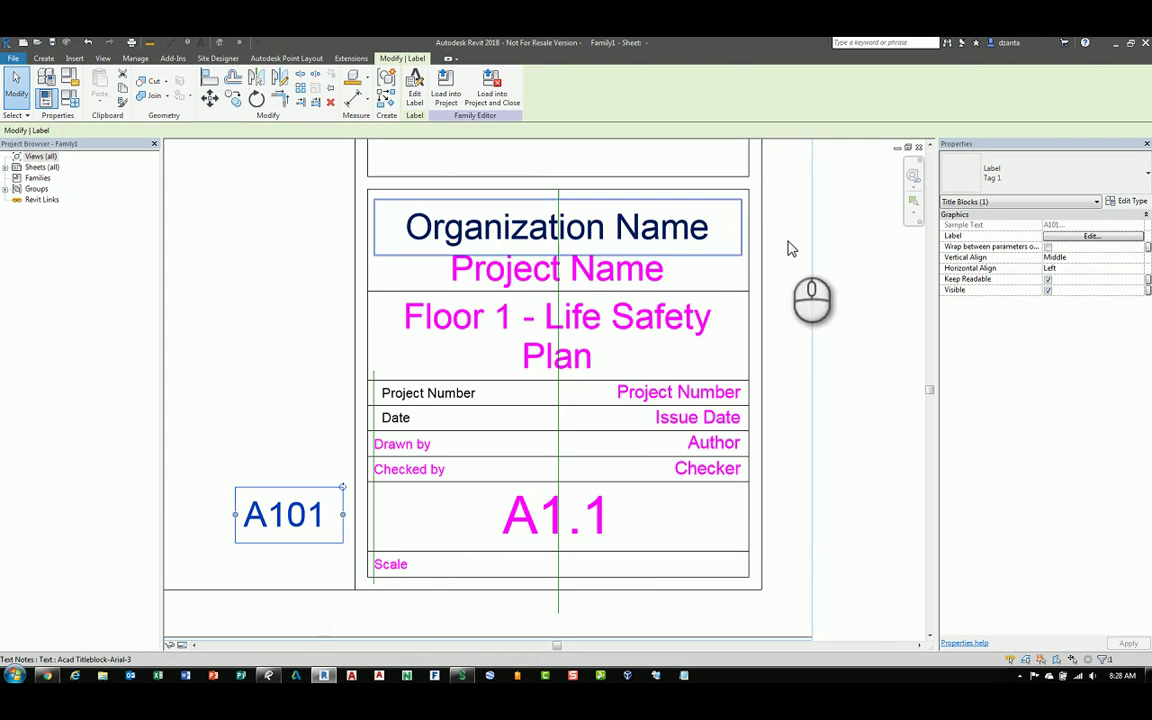
Duplicate the label type as Tag 2 with 3/8" text size
{"action": "left_click", "coordinate": [1130, 201]}
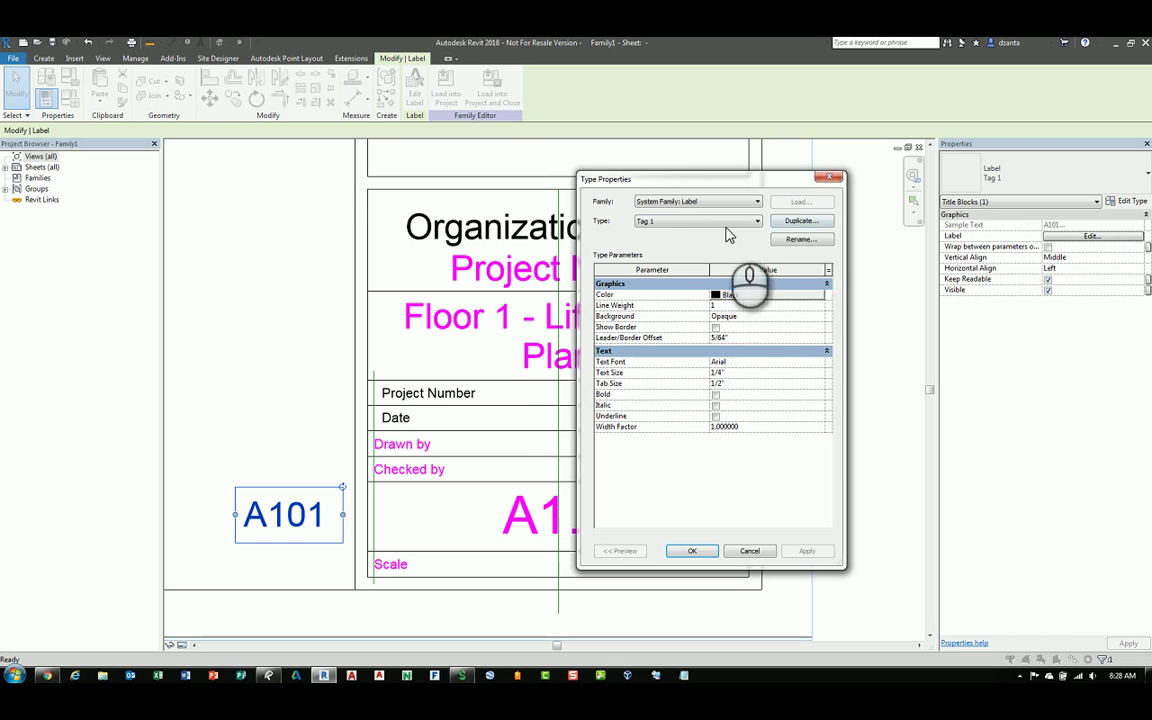
{"action": "left_click", "coordinate": [801, 220]}
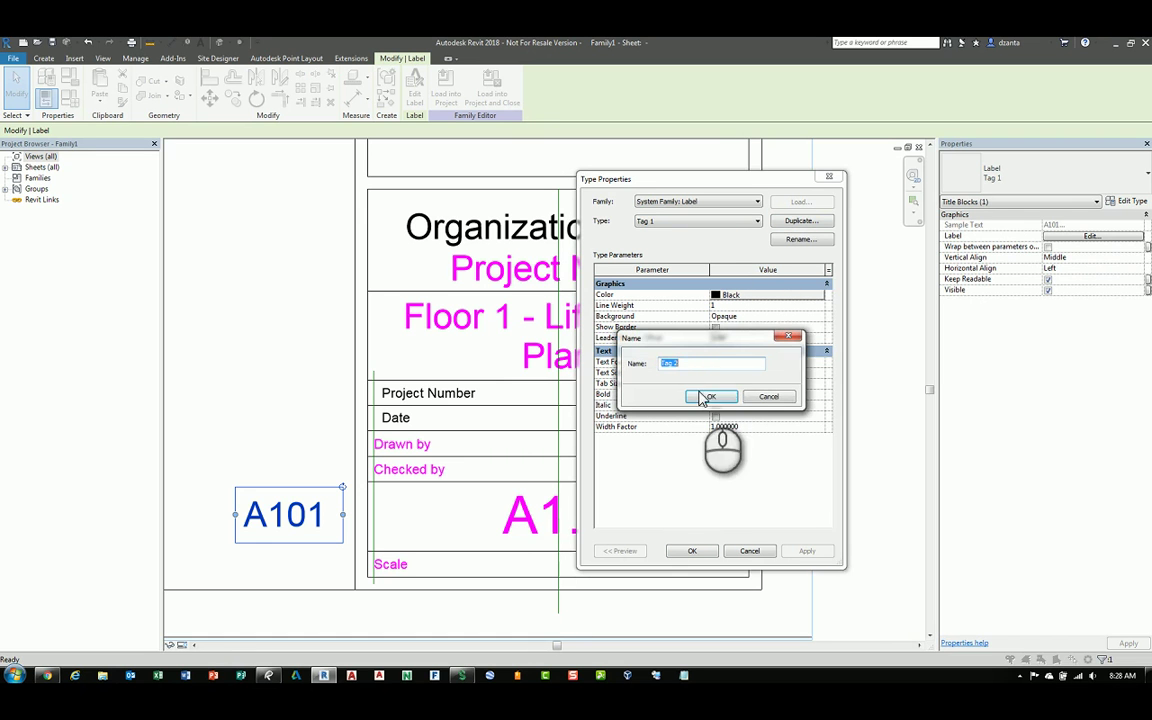
{"action": "left_click", "coordinate": [706, 399]}
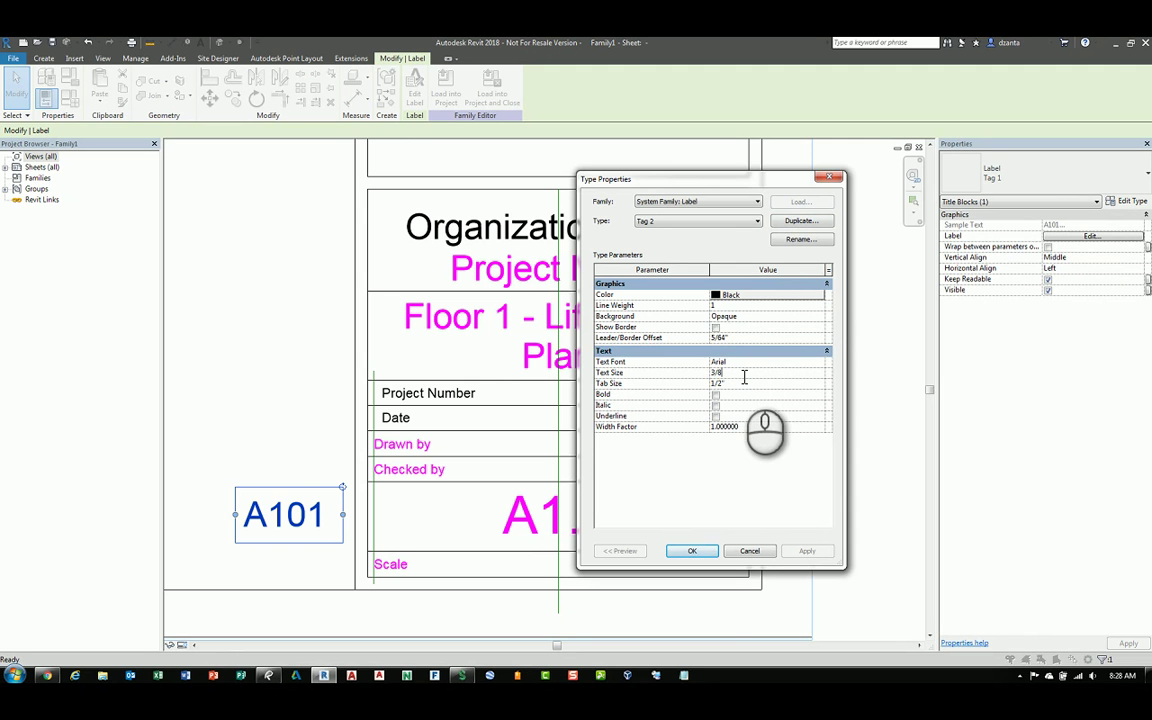
{"action": "left_click", "coordinate": [692, 550]}
Delete the A1.1 text and move the A101 label into the sheet-number cell
{"action": "left_click", "coordinate": [710, 537]}
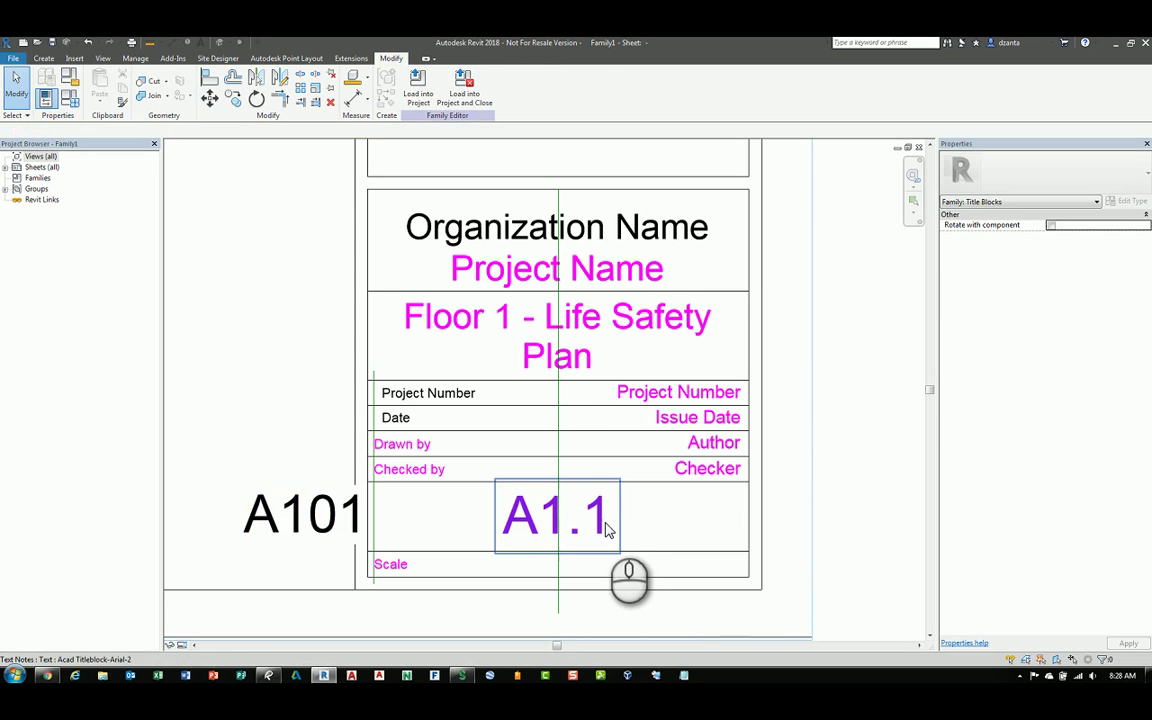
{"action": "left_click", "coordinate": [600, 518]}
{"action": "key", "text": "Delete"}
{"action": "left_click", "coordinate": [329, 494]}
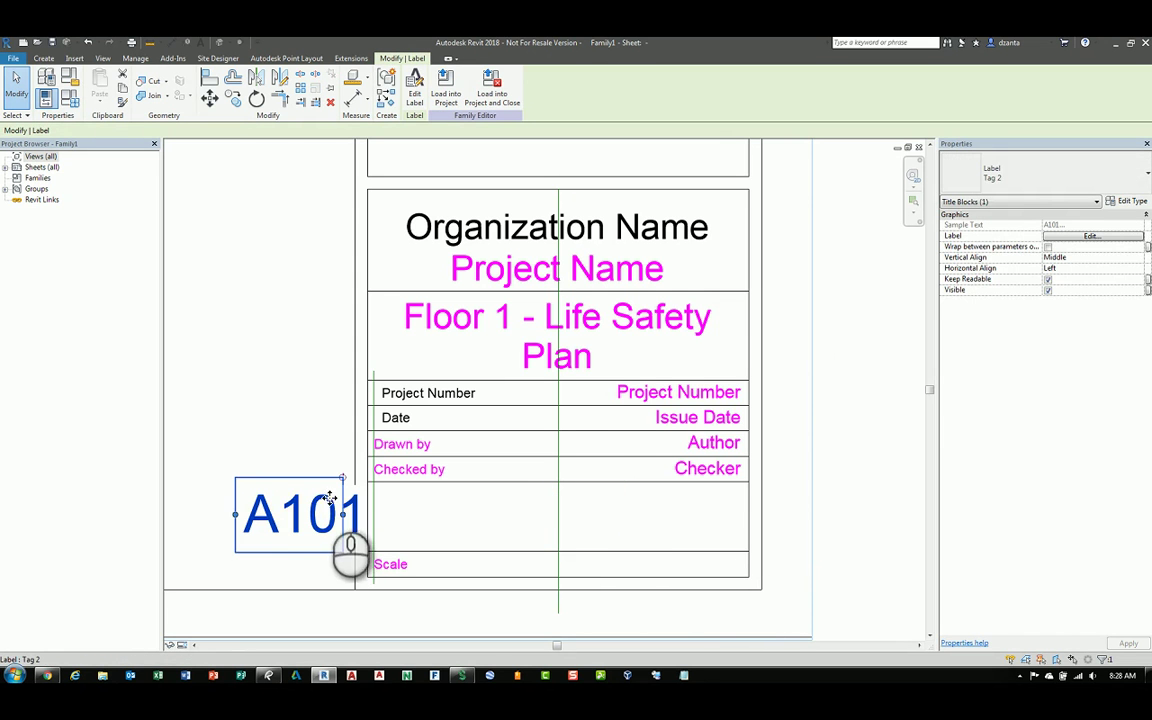
{"action": "left_click_drag", "start_coordinate": [318, 486], "coordinate": [593, 486]}
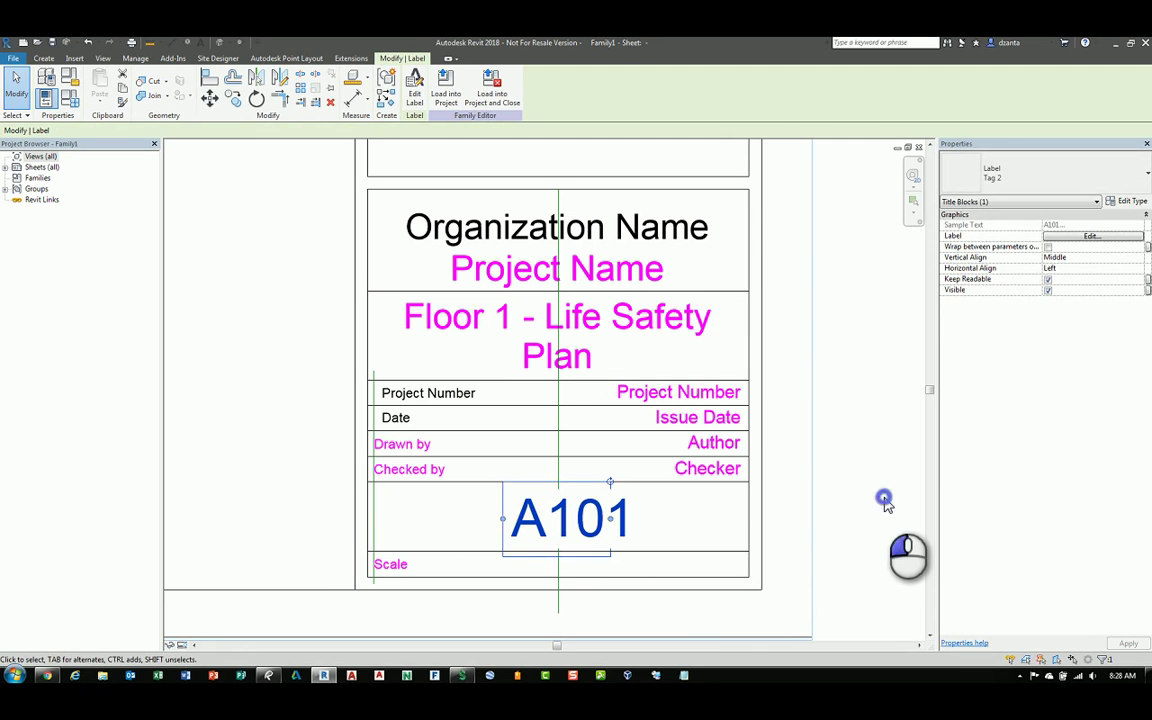
{"action": "left_click", "coordinate": [880, 498]}
Stretch the A101 label box to fill the cell and set Horizontal Align to Center
{"action": "left_click", "coordinate": [628, 514]}
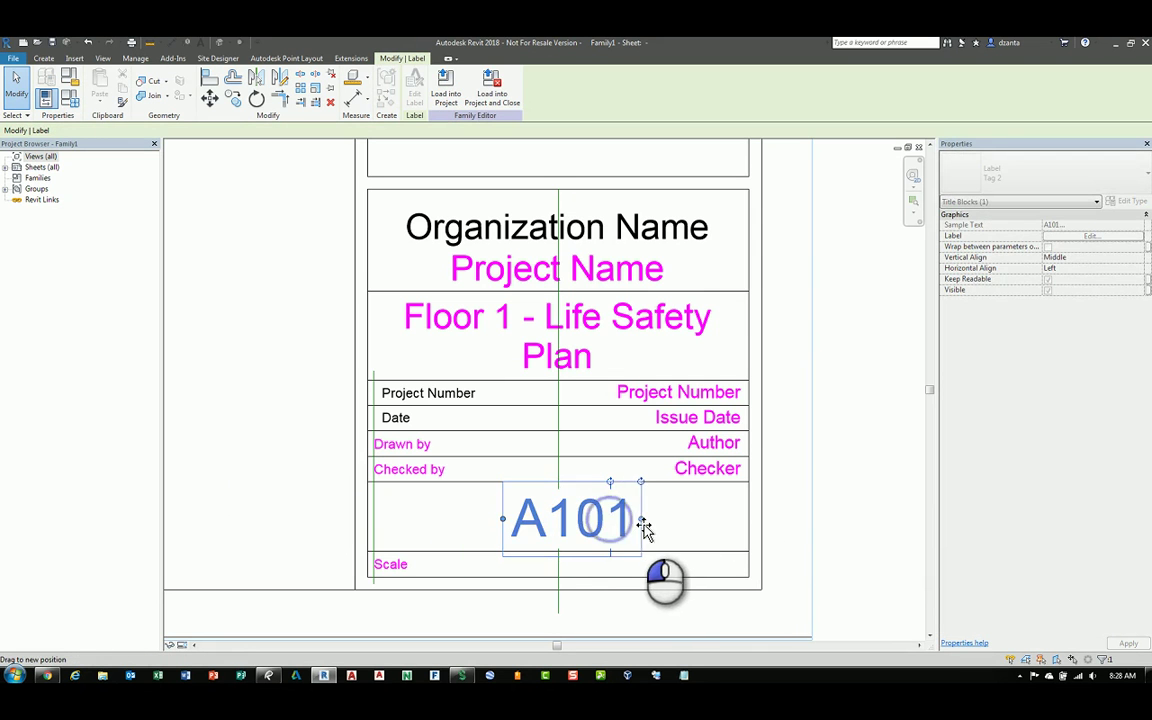
{"action": "left_click_drag", "start_coordinate": [503, 518], "coordinate": [447, 520]}
{"action": "left_click_drag", "start_coordinate": [651, 519], "coordinate": [661, 518]}
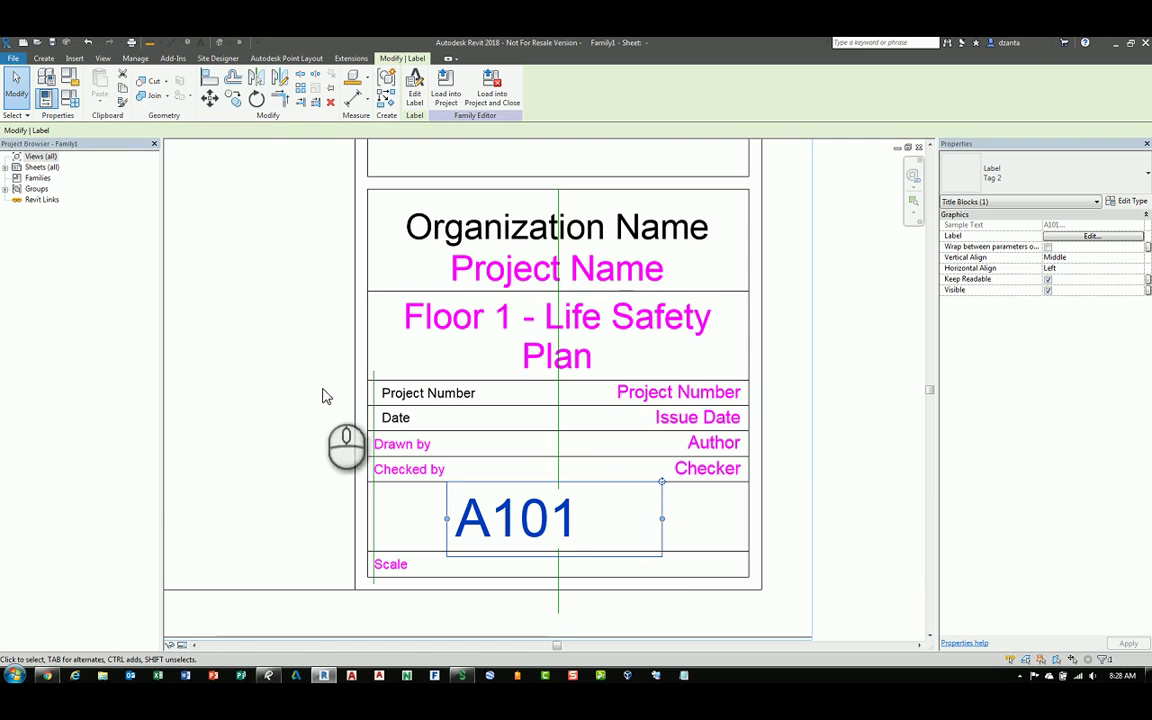
{"action": "left_click", "coordinate": [1141, 276]}
{"action": "left_click", "coordinate": [1080, 288]}
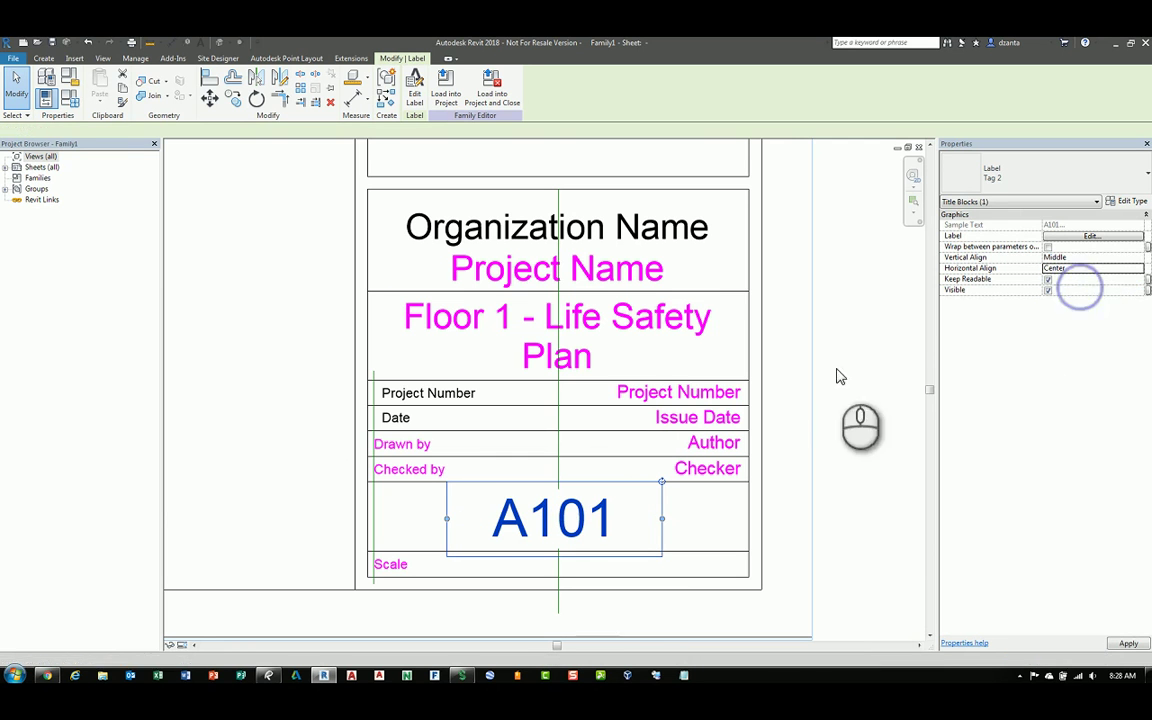
{"action": "left_click", "coordinate": [866, 433]}
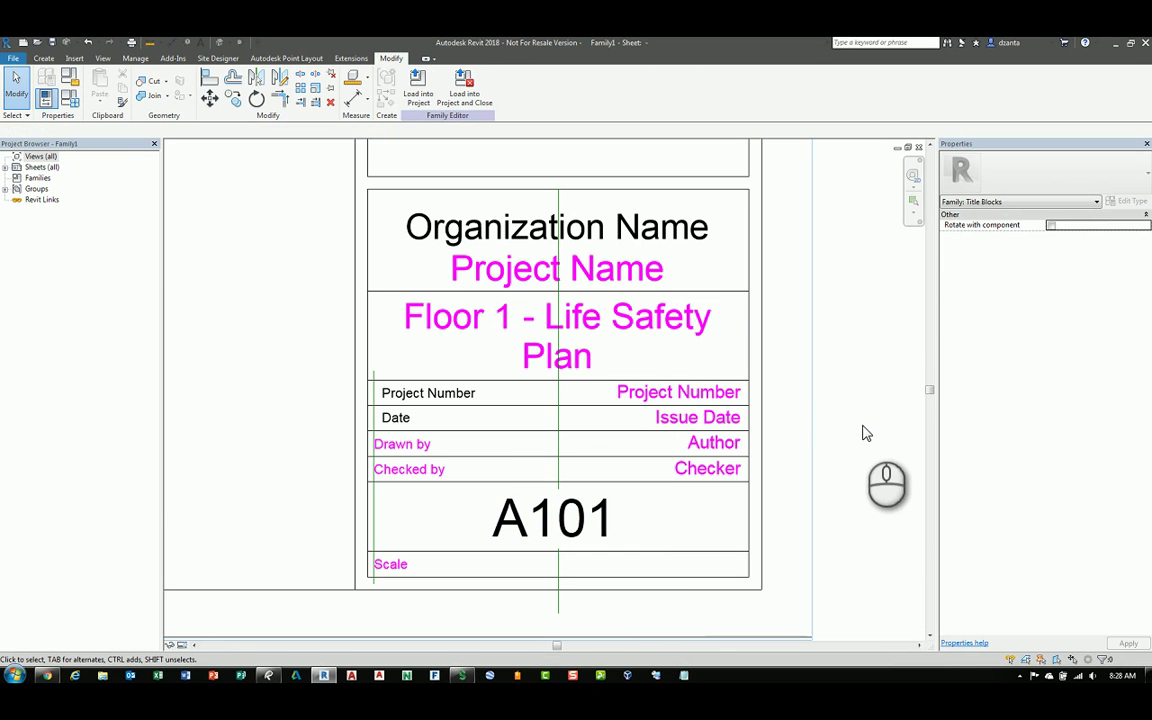
{"action": "left_click", "coordinate": [563, 206]}
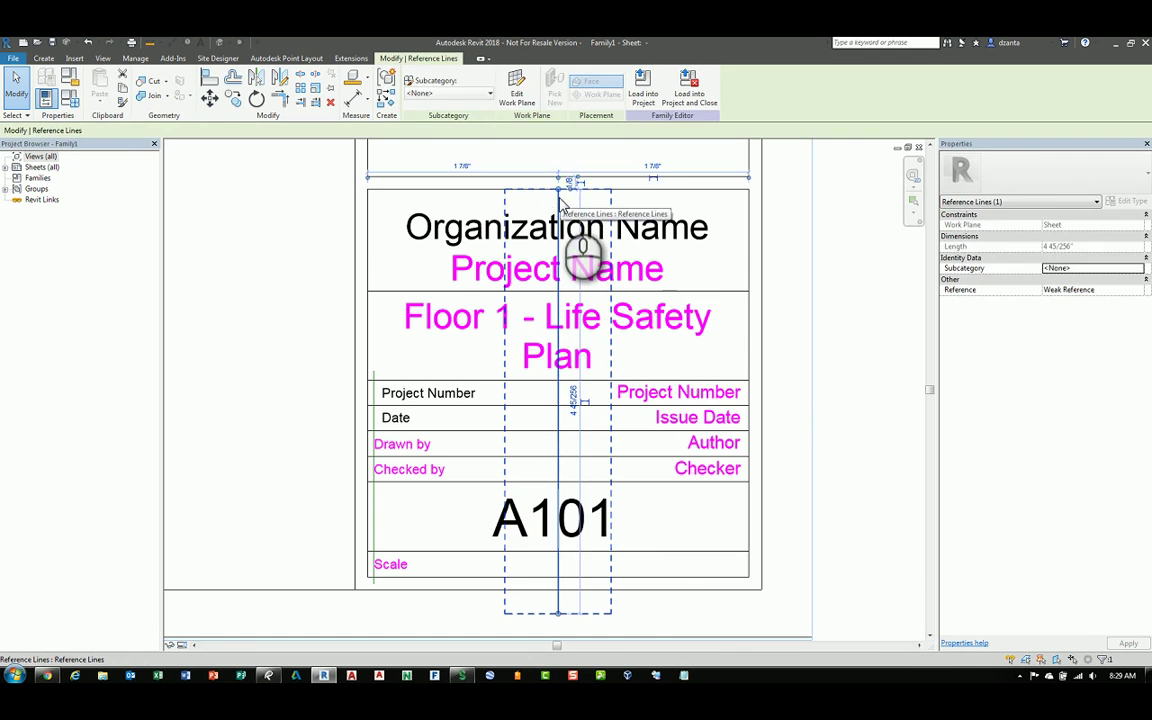
{"action": "scroll", "coordinate": [725, 368], "scroll_direction": "down", "scroll_amount": 3}
{"action": "key", "text": "Escape"}
{"action": "middle_click_drag", "start_coordinate": [733, 373], "coordinate": [766, 489]}
{"action": "scroll", "coordinate": [772, 432], "scroll_direction": "down", "scroll_amount": 2}
{"action": "scroll", "coordinate": [770, 432], "scroll_direction": "down", "scroll_amount": 1}
{"action": "scroll", "coordinate": [826, 492], "scroll_direction": "down", "scroll_amount": 1}
{"action": "scroll", "coordinate": [778, 485], "scroll_direction": "up", "scroll_amount": 2}
{"action": "scroll", "coordinate": [778, 487], "scroll_direction": "up", "scroll_amount": 1}
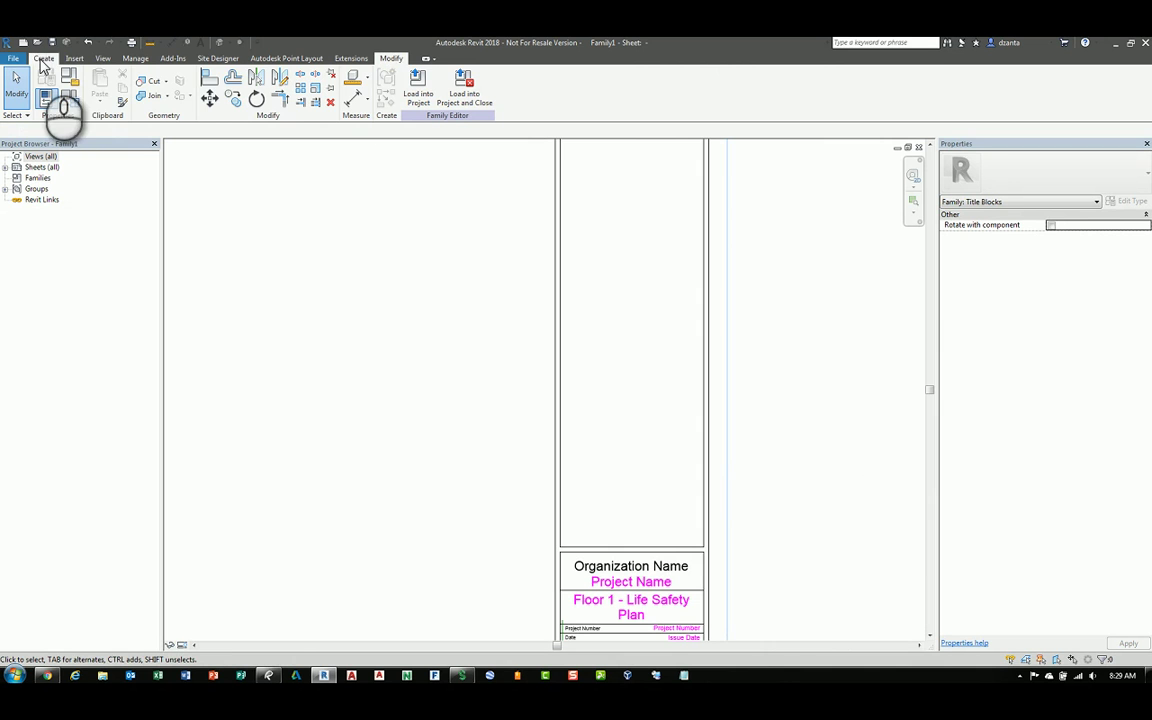
{"action": "left_click", "coordinate": [102, 58]}
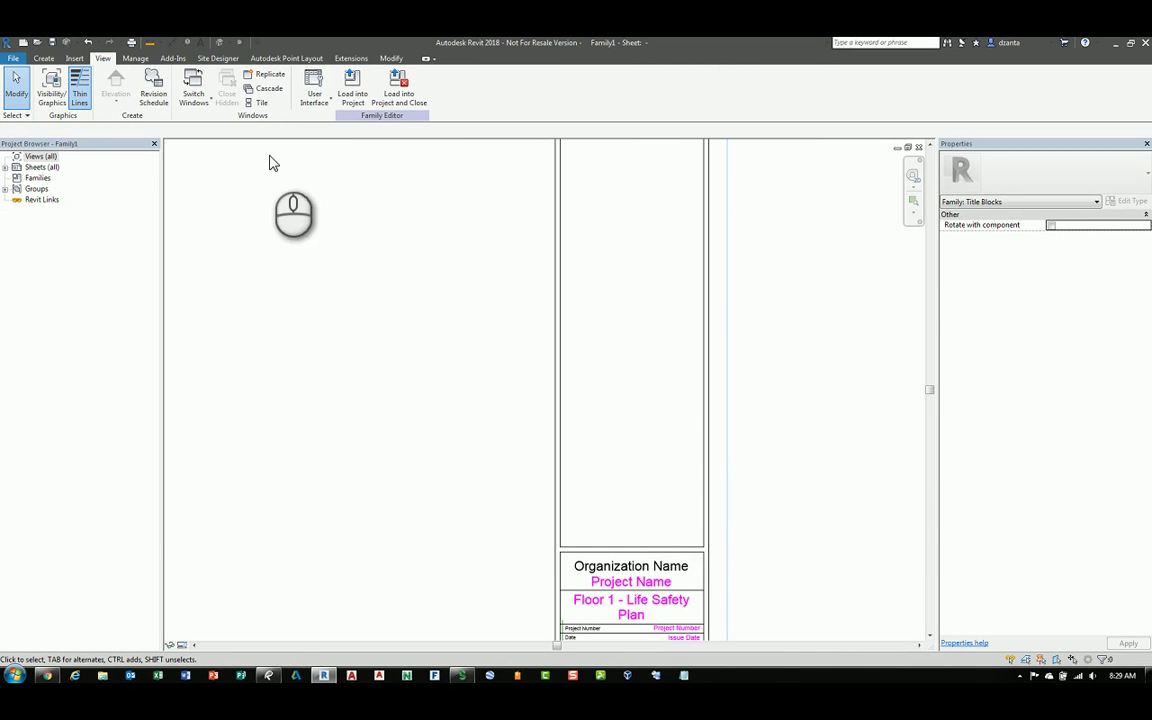
Create a Revision Schedule with Revision Number, Description and Date columns, sorted by Revision Sequence
{"action": "left_click", "coordinate": [153, 100]}
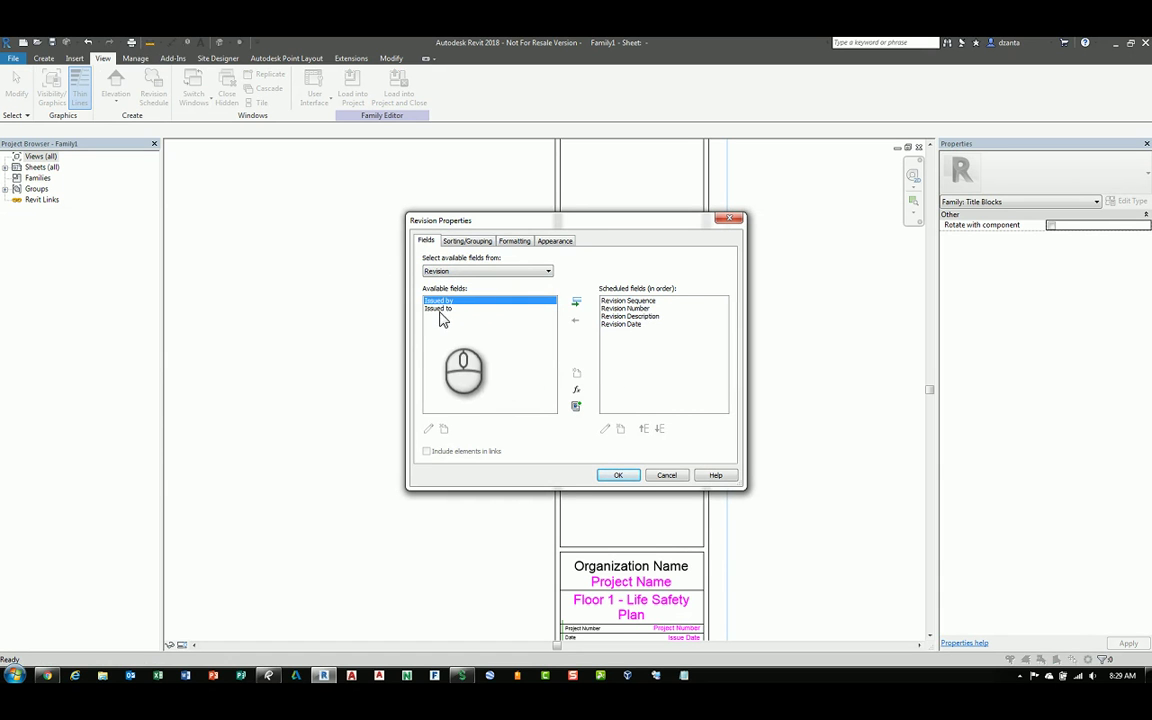
{"action": "left_click", "coordinate": [474, 243]}
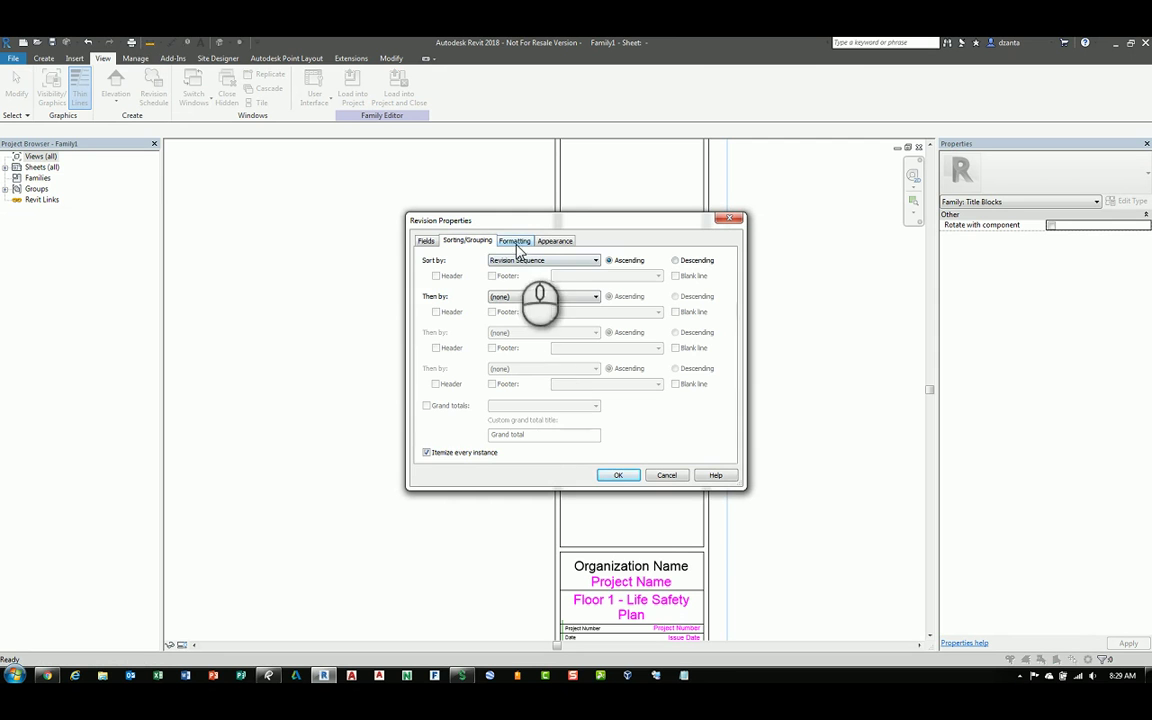
{"action": "left_click", "coordinate": [626, 475]}
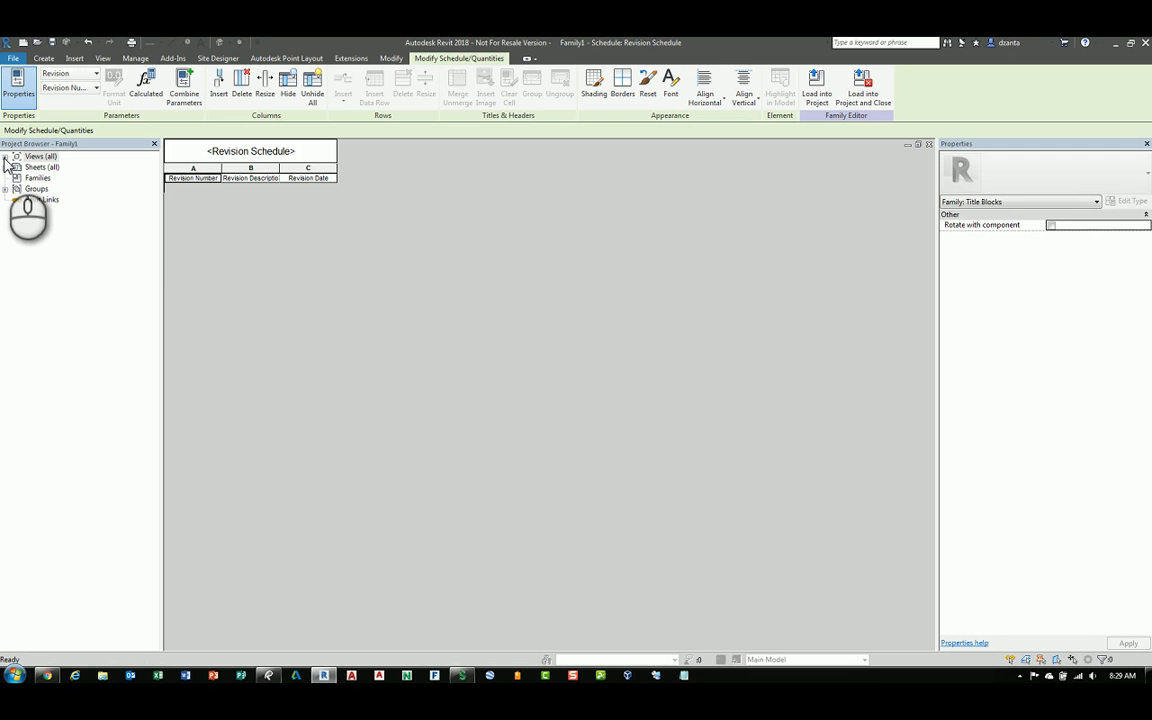
Drag the Revision Schedule from the Project Browser onto the title block sheet
{"action": "left_click", "coordinate": [6, 158]}
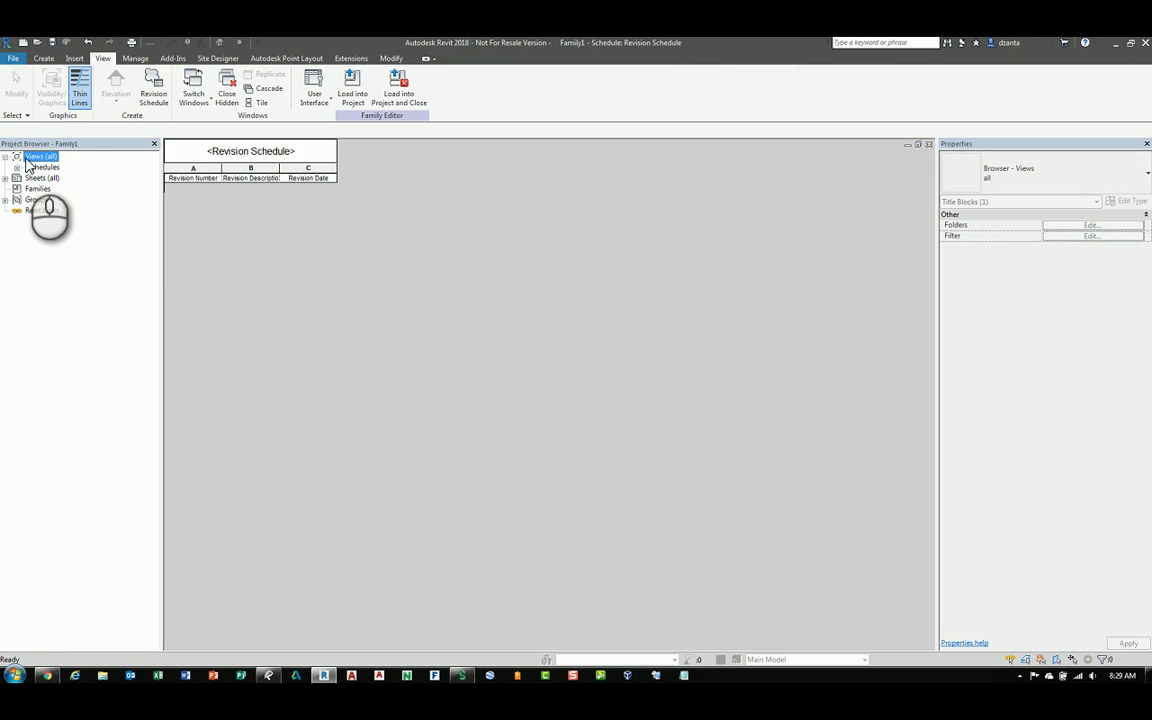
{"action": "left_click", "coordinate": [16, 168]}
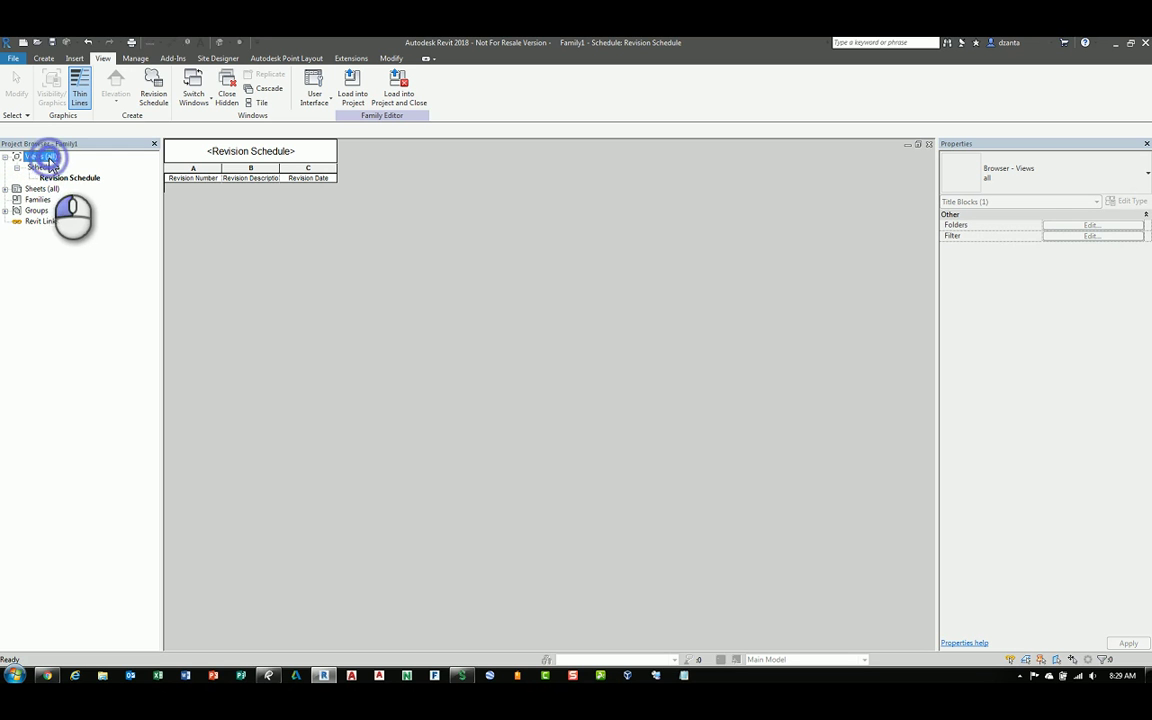
{"action": "left_click", "coordinate": [928, 145]}
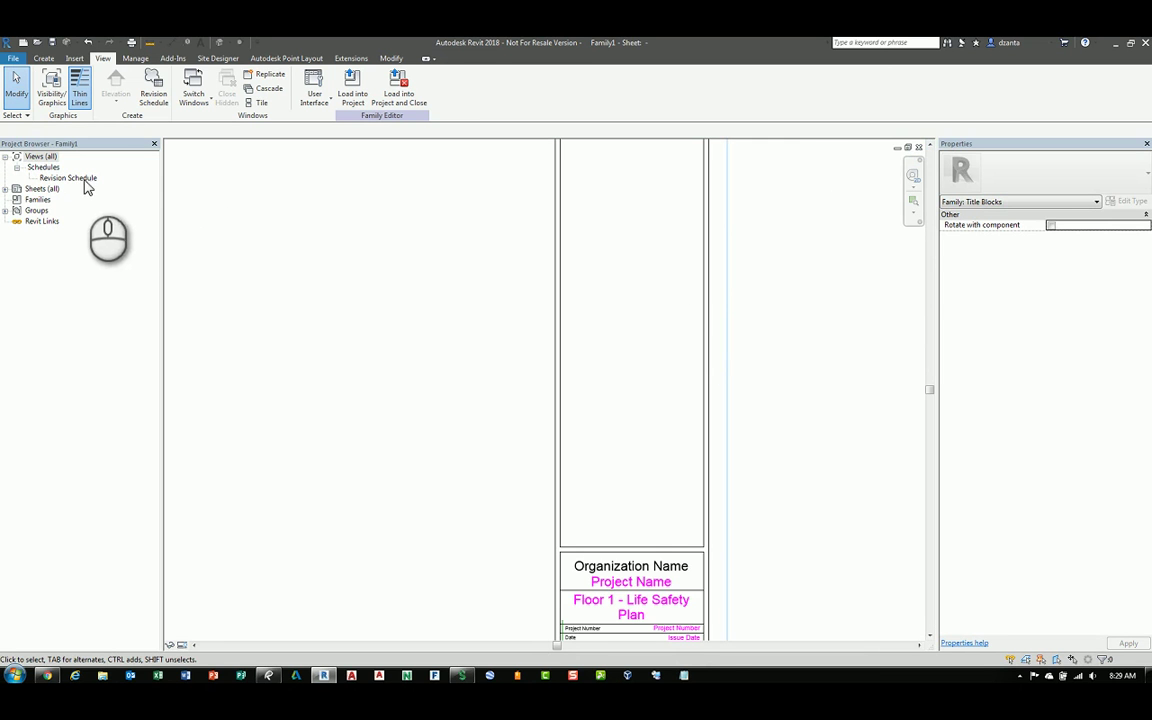
{"action": "left_click_drag", "start_coordinate": [85, 187], "coordinate": [365, 360]}
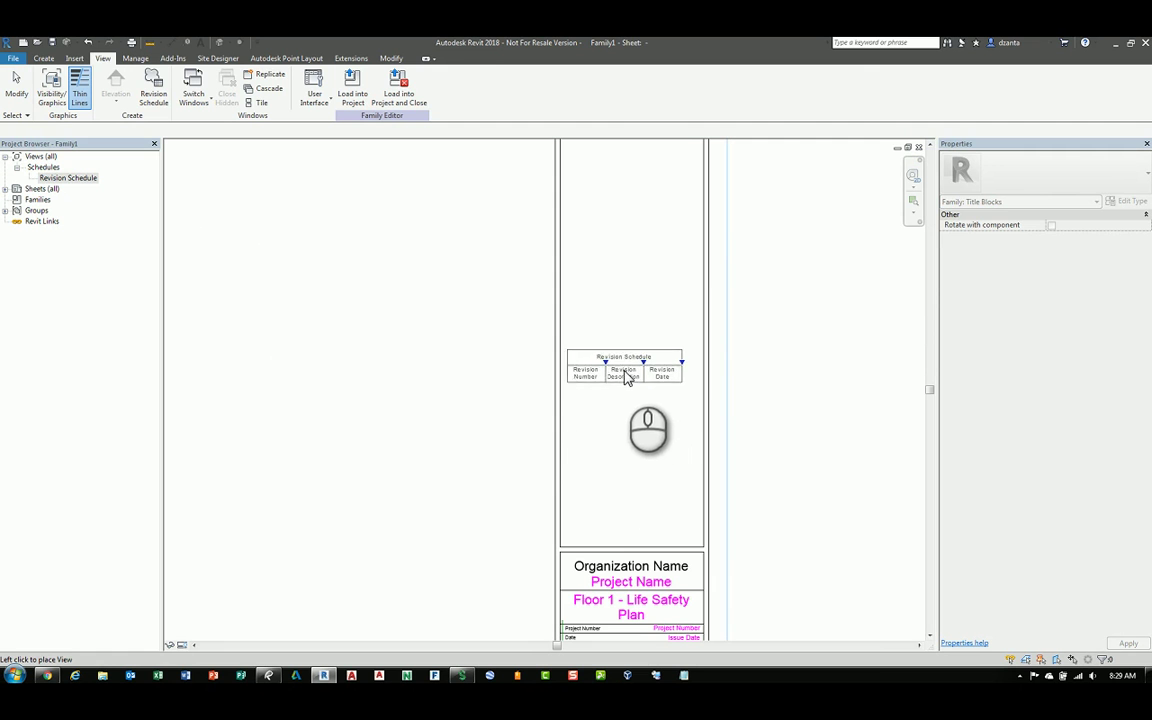
{"action": "left_click", "coordinate": [620, 372]}
{"action": "scroll", "coordinate": [625, 365], "scroll_direction": "up", "scroll_amount": 4}
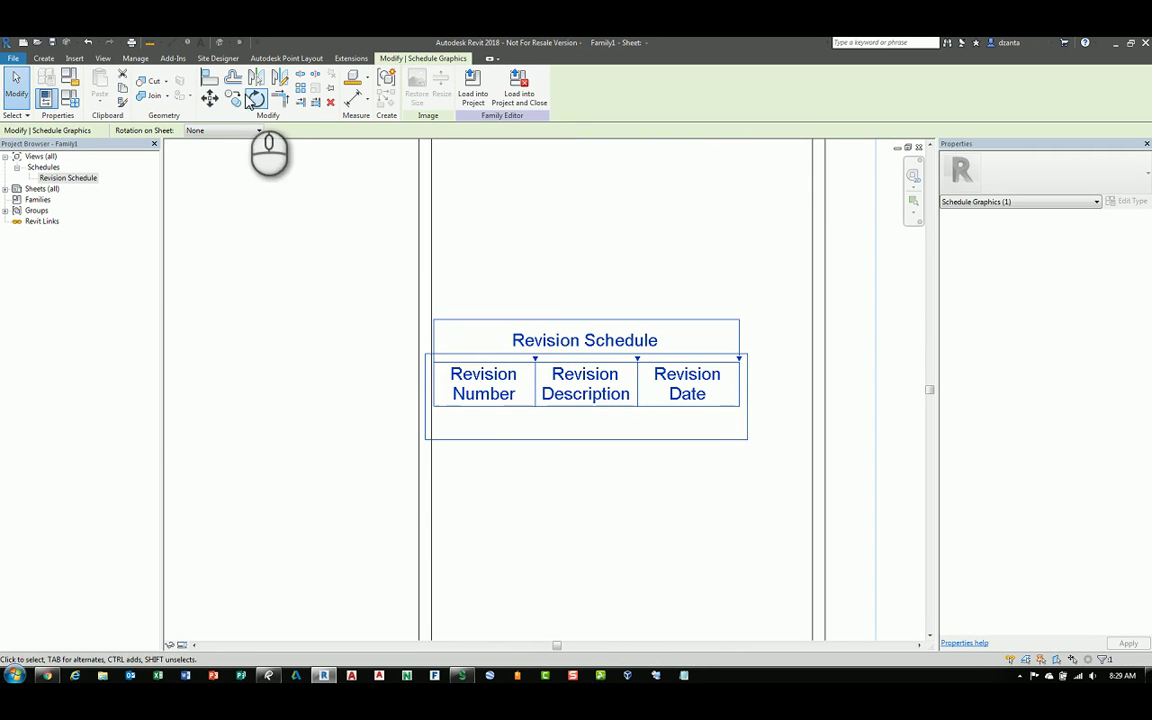
Abandon a first Move attempt and widen the schedule's Revision Date column
{"action": "left_click", "coordinate": [209, 97]}
{"action": "left_click", "coordinate": [434, 320]}
{"action": "left_click", "coordinate": [434, 320]}
{"action": "scroll", "coordinate": [458, 391], "scroll_direction": "up", "scroll_amount": 2}
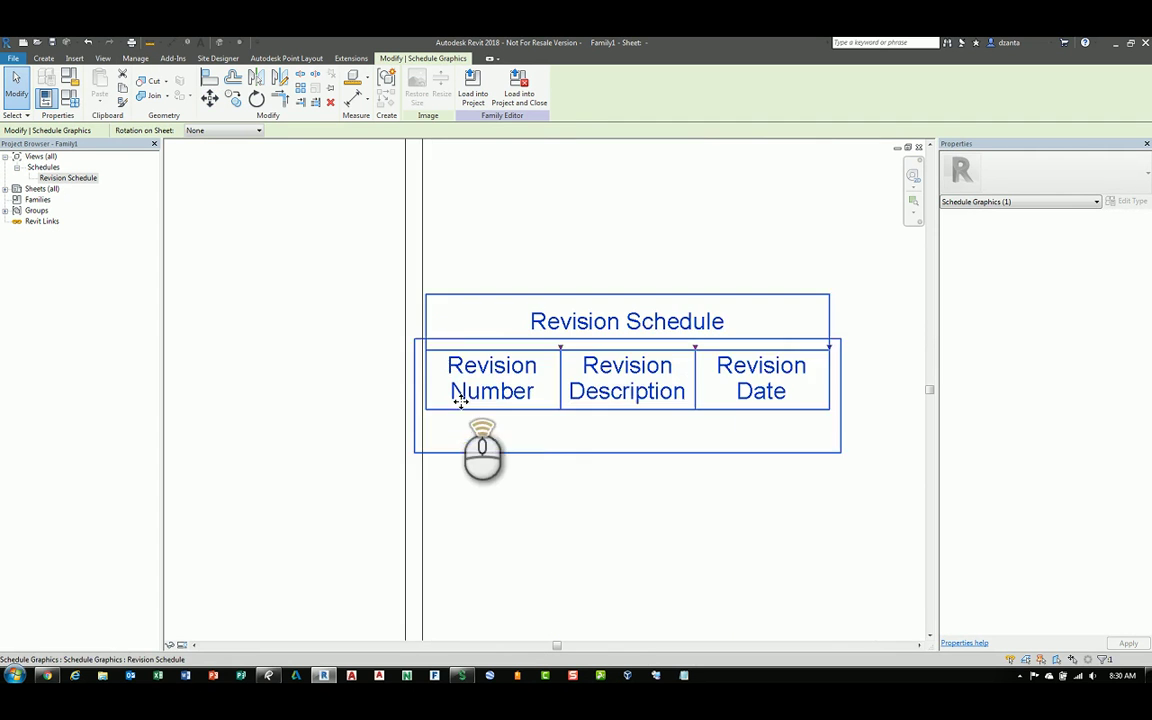
{"action": "middle_click_drag", "start_coordinate": [550, 411], "coordinate": [432, 427]}
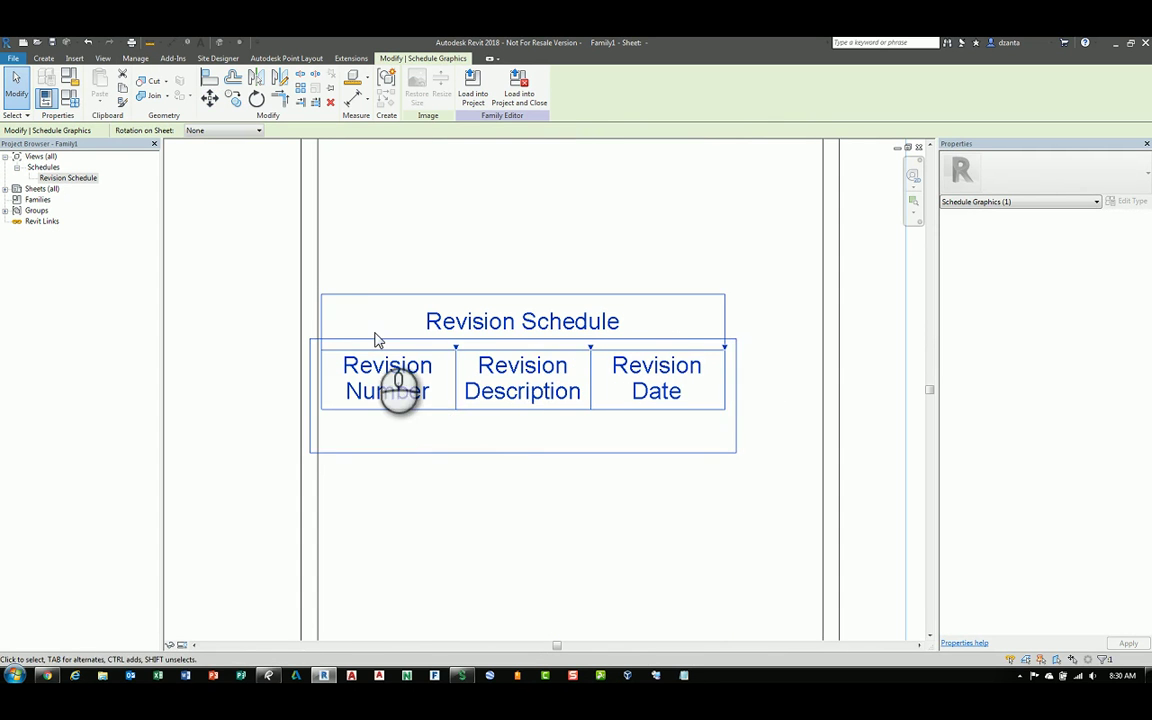
{"action": "left_click_drag", "start_coordinate": [725, 352], "coordinate": [824, 356]}
{"action": "scroll", "coordinate": [329, 352], "scroll_direction": "up", "scroll_amount": 2}
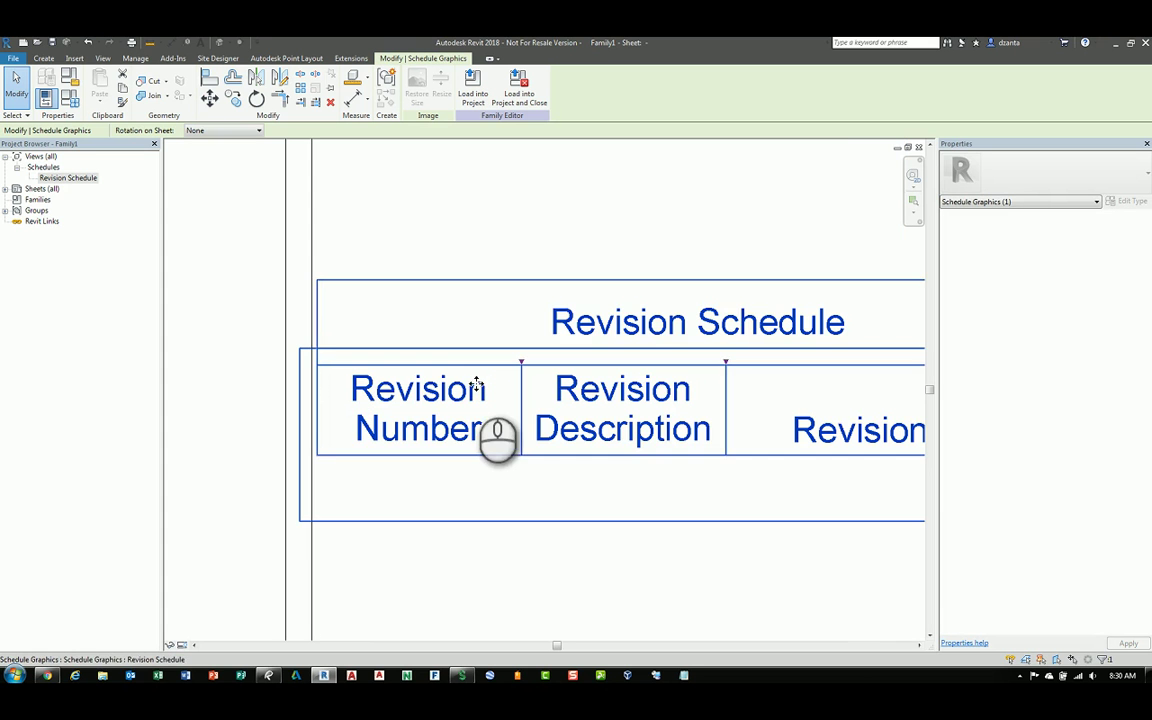
Move the revision schedule further left, dismissing the element-too-small error
{"action": "left_click", "coordinate": [209, 97]}
{"action": "scroll", "coordinate": [321, 342], "scroll_direction": "up", "scroll_amount": 4}
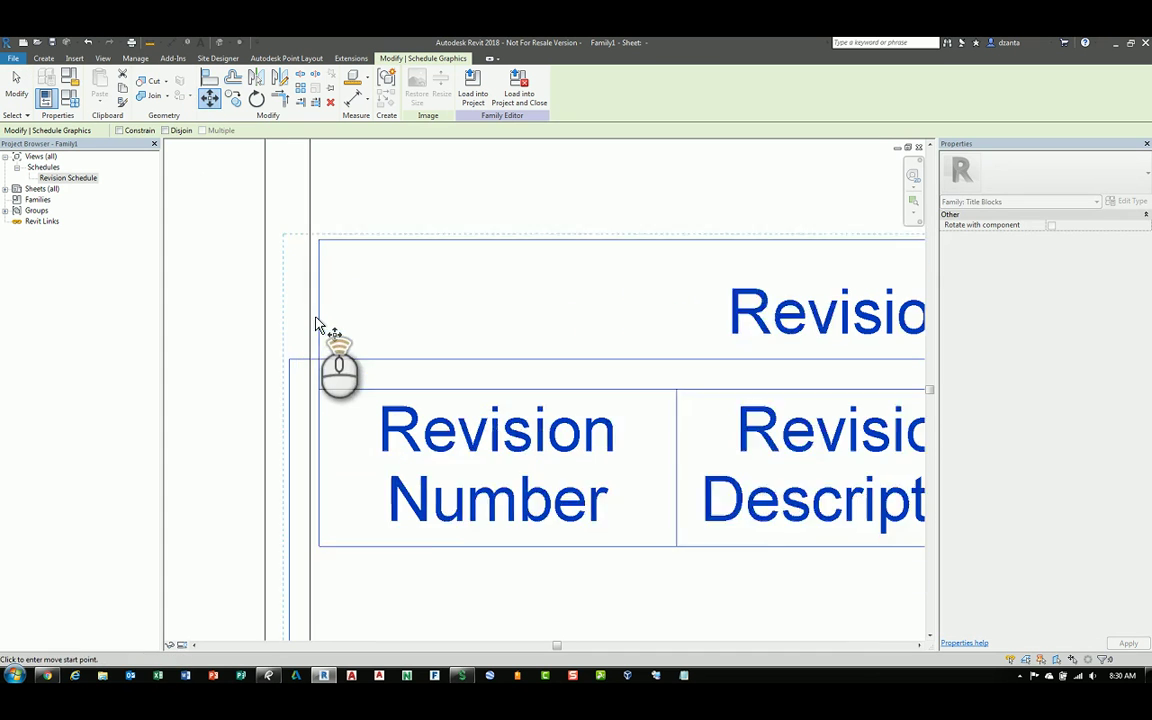
{"action": "left_click", "coordinate": [320, 230]}
{"action": "left_click", "coordinate": [311, 229]}
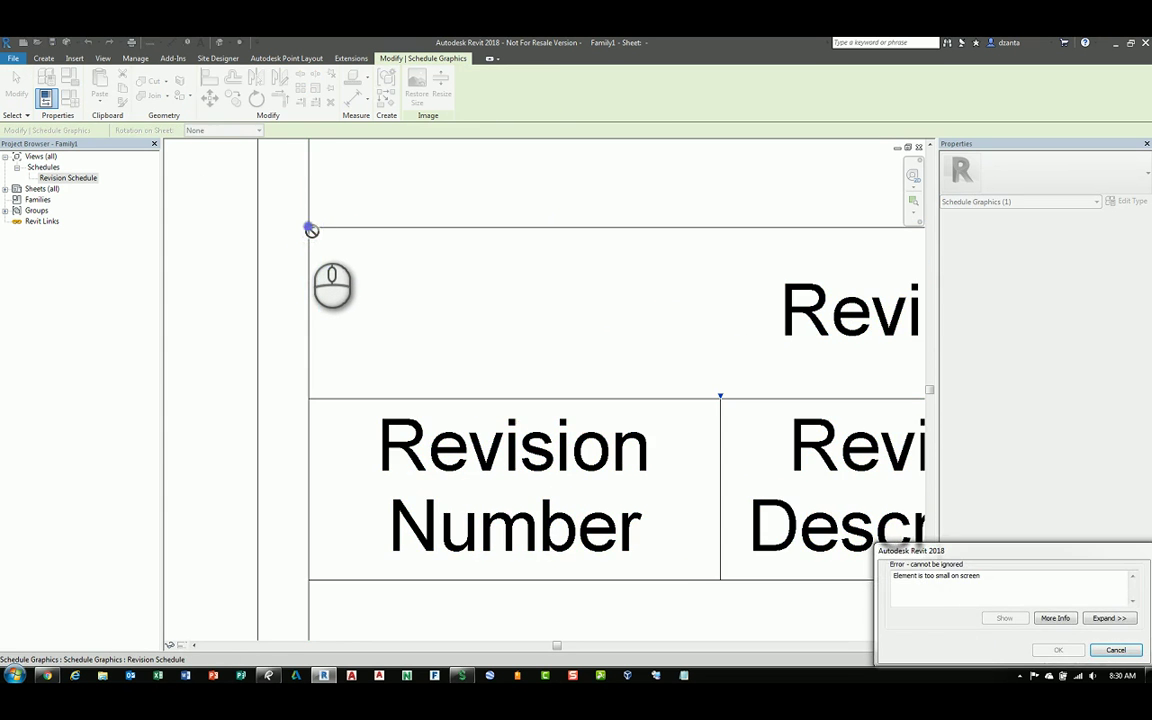
{"action": "left_click", "coordinate": [1116, 650]}
Nudge the revision schedule left with the arrow key, then zoom out to check the sheet
{"action": "scroll", "coordinate": [332, 267], "scroll_direction": "down", "scroll_amount": 2}
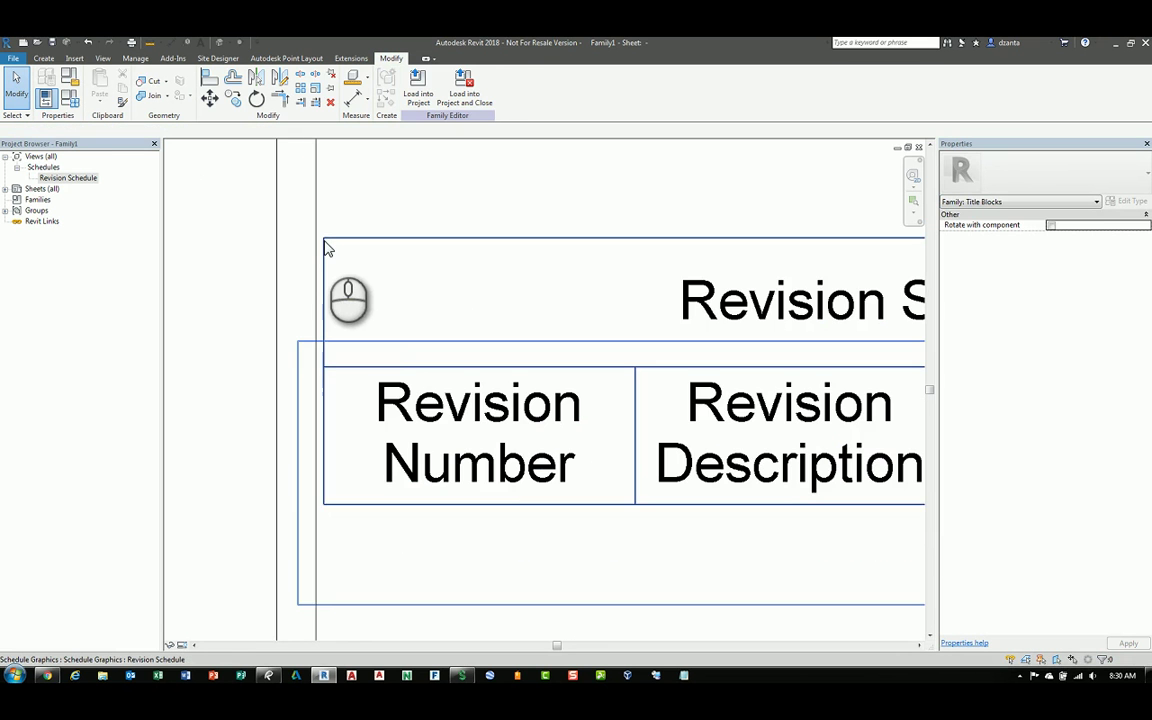
{"action": "left_click", "coordinate": [326, 248]}
{"action": "scroll", "coordinate": [353, 223], "scroll_direction": "up", "scroll_amount": 1}
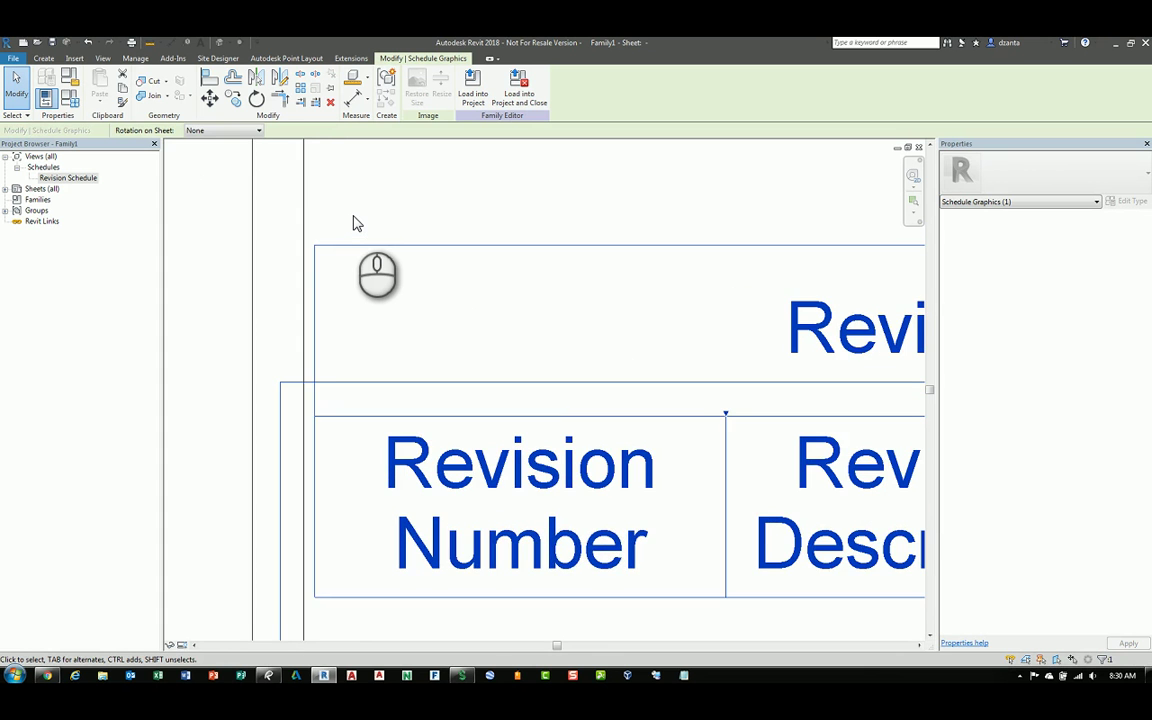
{"action": "key", "text": "Left"}
{"action": "key", "text": "Left"}
{"action": "key", "text": "Left"}
{"action": "key", "text": "Left"}
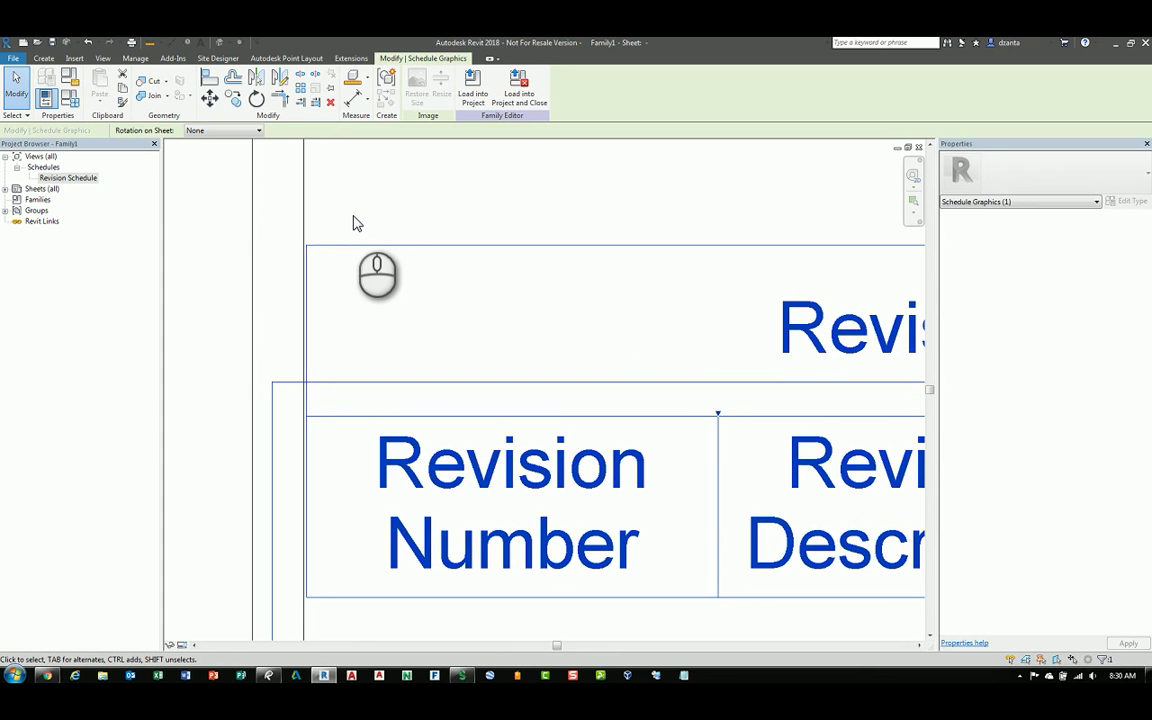
{"action": "scroll", "coordinate": [355, 222], "scroll_direction": "down", "scroll_amount": 5}
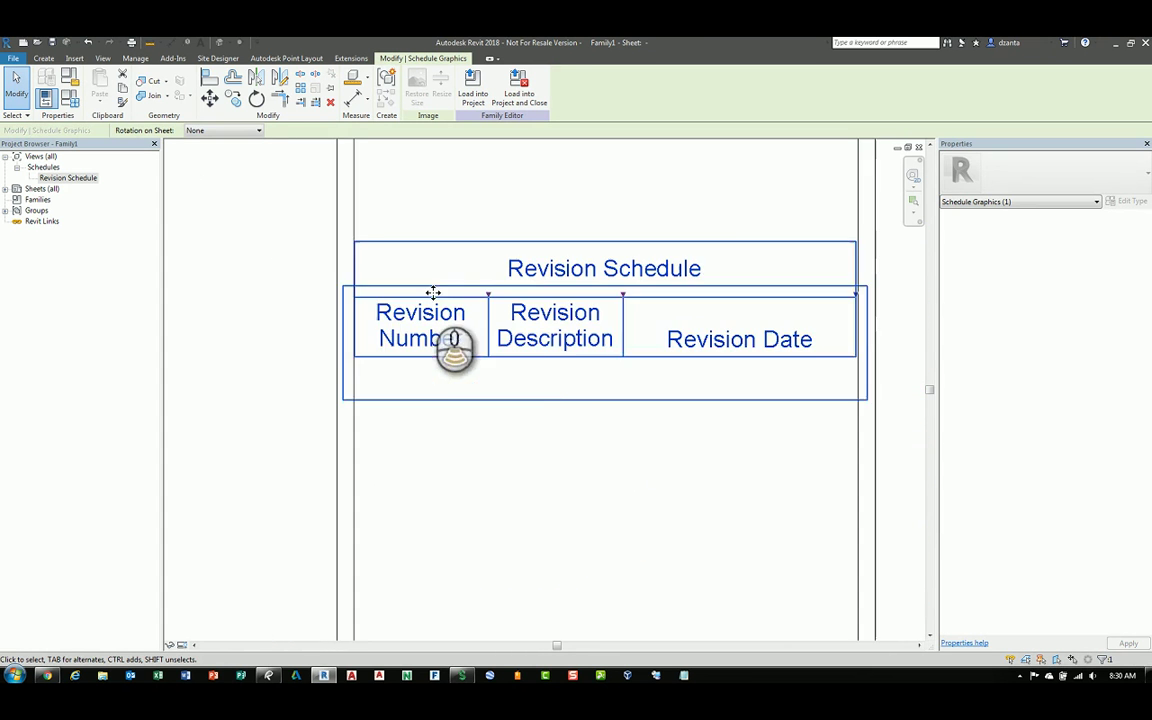
{"action": "middle_click_drag", "start_coordinate": [522, 363], "coordinate": [470, 378]}
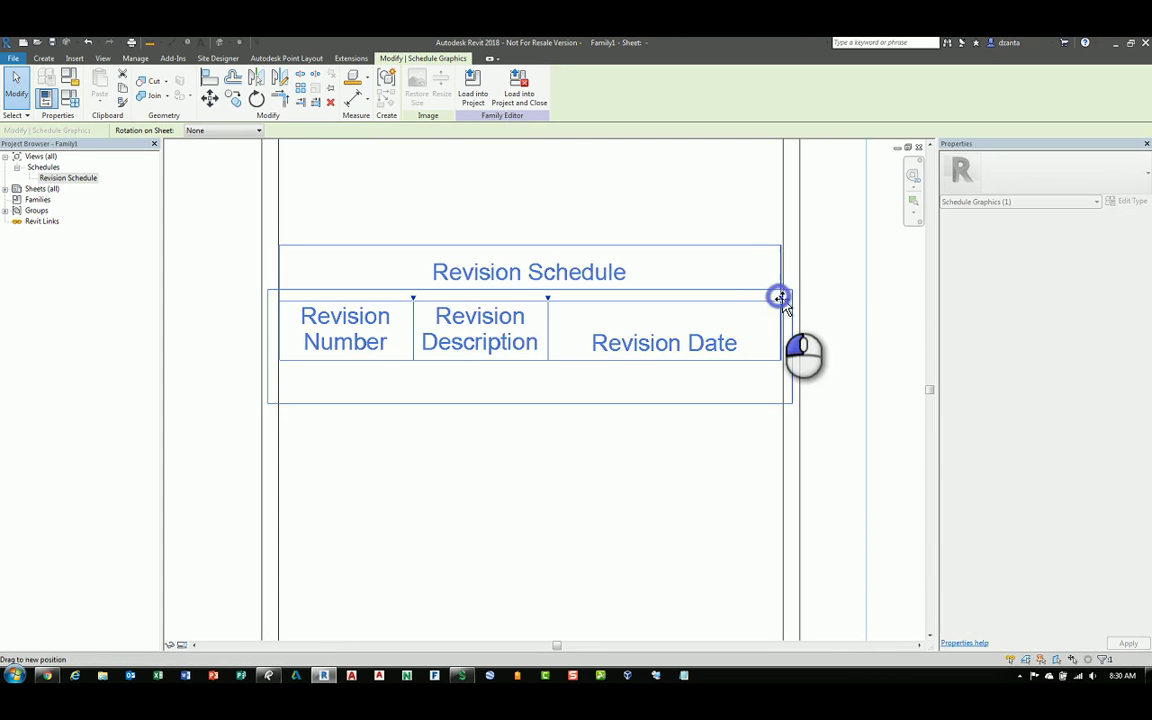
{"action": "left_click", "coordinate": [854, 322]}
{"action": "scroll", "coordinate": [854, 325], "scroll_direction": "down", "scroll_amount": 3}
{"action": "scroll", "coordinate": [751, 339], "scroll_direction": "down", "scroll_amount": 4}
{"action": "middle_click_drag", "start_coordinate": [656, 334], "coordinate": [648, 419]}
{"action": "scroll", "coordinate": [648, 421], "scroll_direction": "up", "scroll_amount": 1}
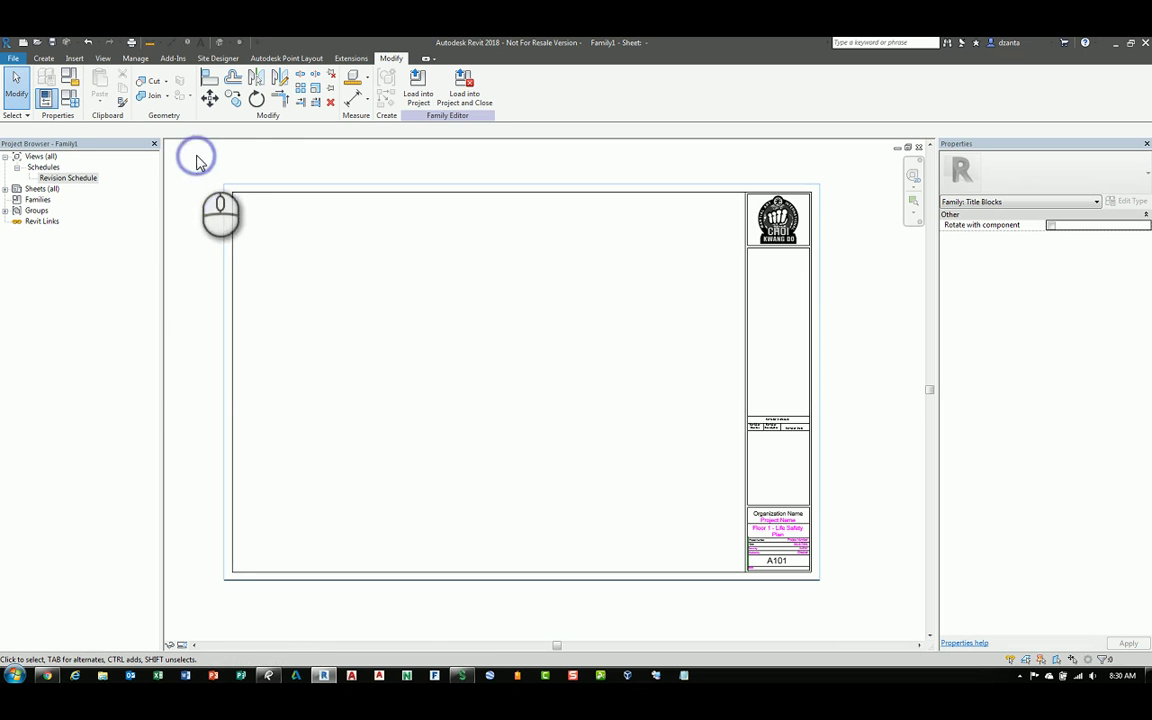
Save the title block via Save As > Family under the name 'test revit titleblock'
{"action": "left_click", "coordinate": [13, 58]}
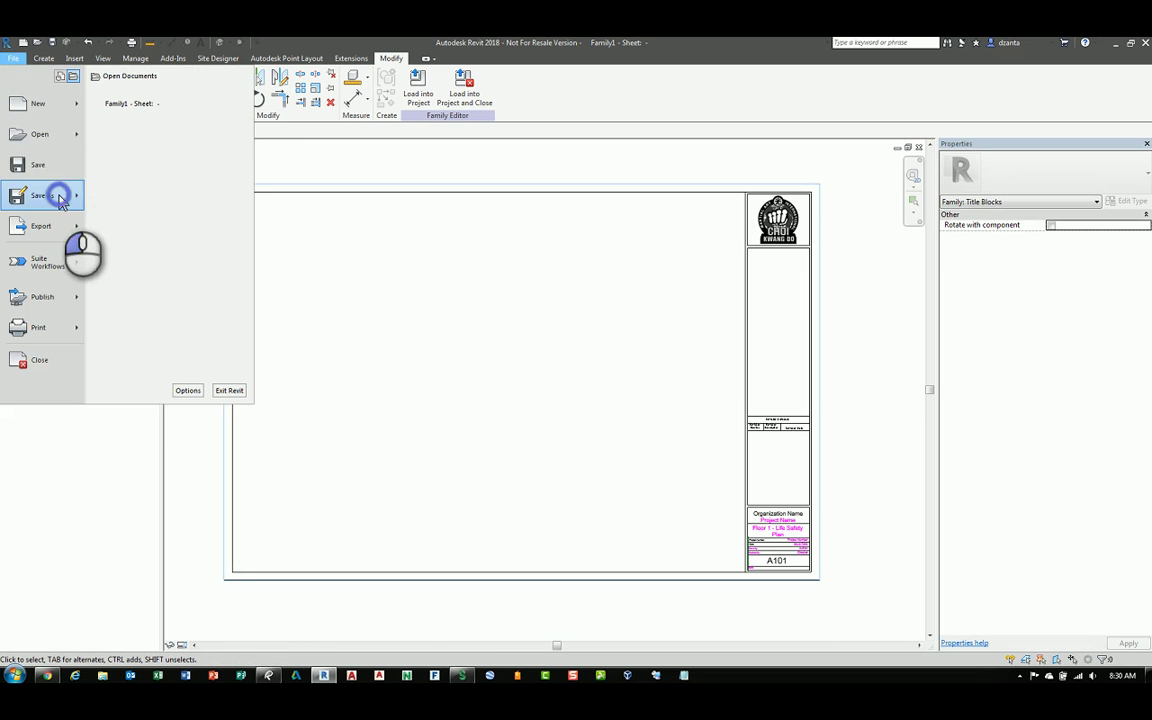
{"action": "mouse_move", "coordinate": [60, 199]}
{"action": "left_click", "coordinate": [130, 148]}
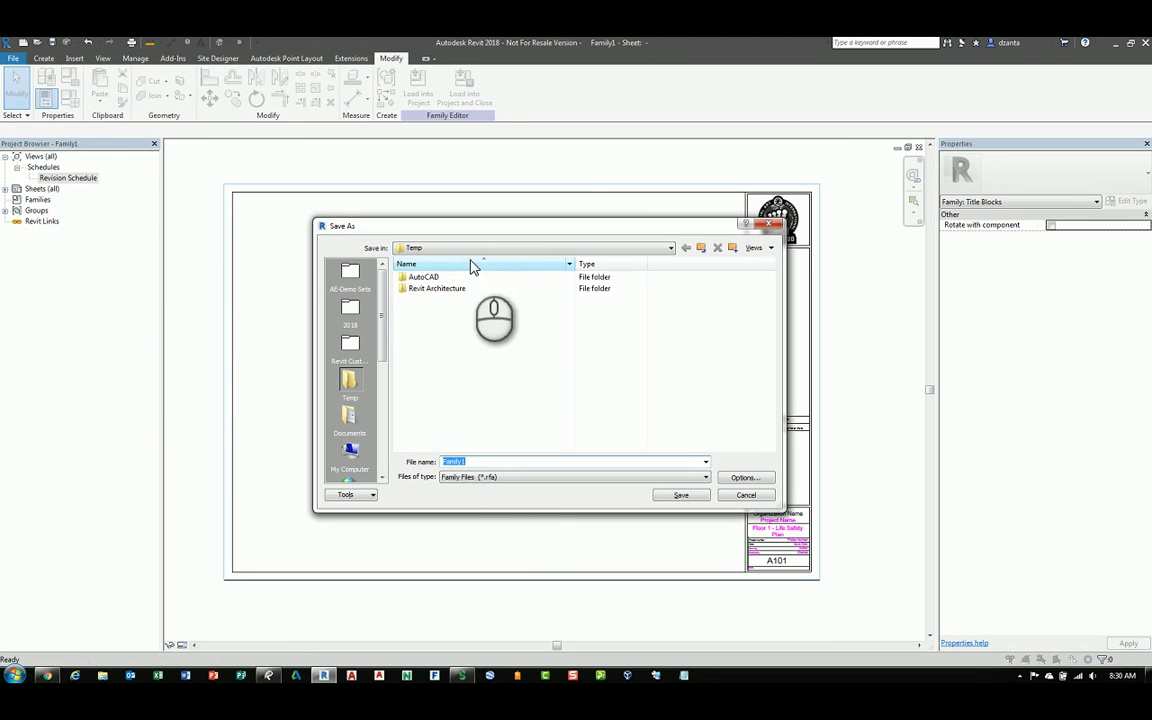
{"action": "type", "text": "test revit title"}
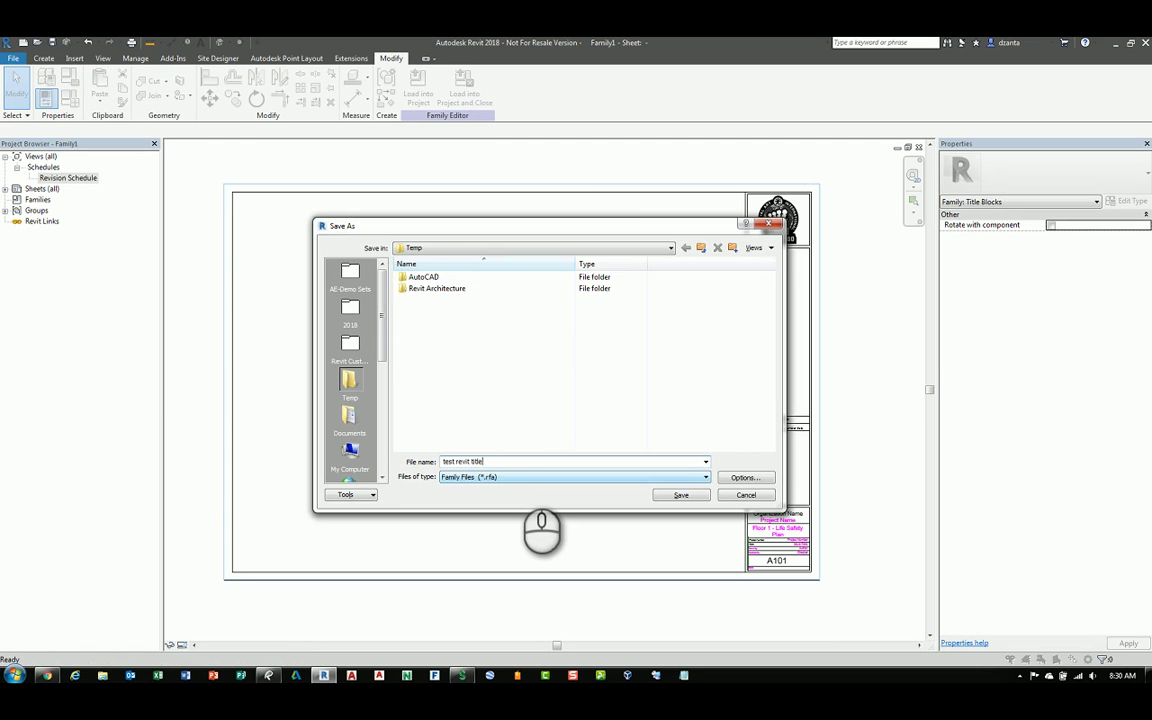
{"action": "type", "text": "block"}
{"action": "key", "text": "Return"}
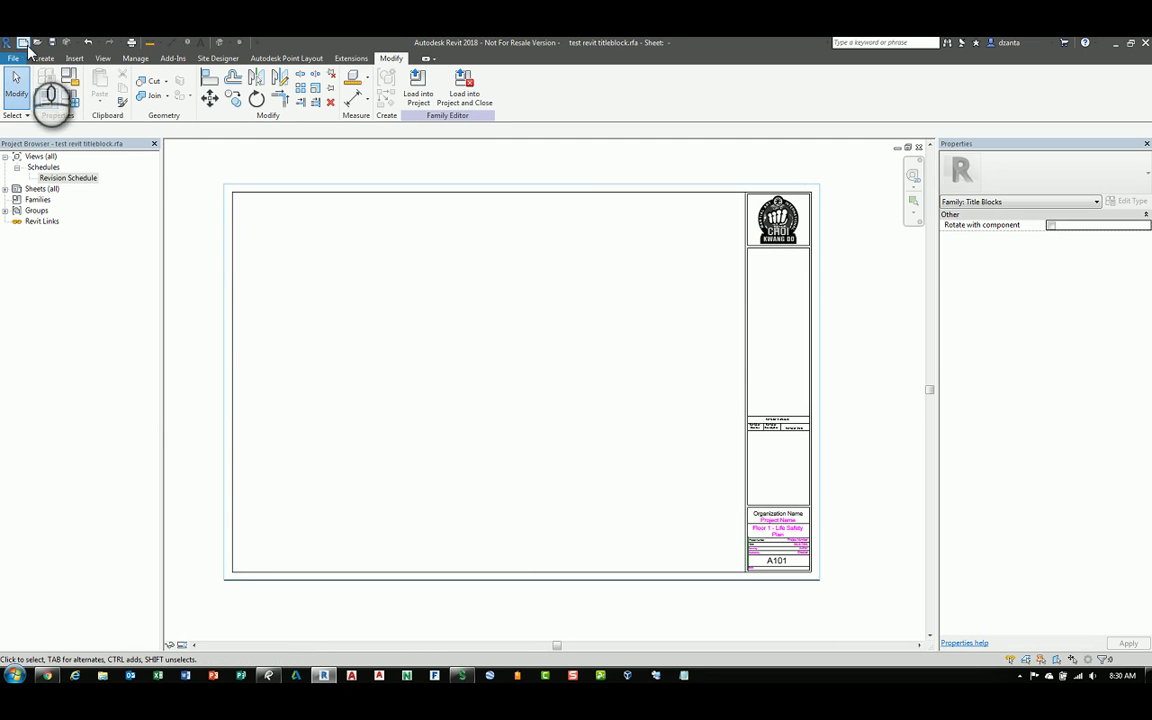
Create a new project from the Architectural Template
{"action": "left_click", "coordinate": [22, 45]}
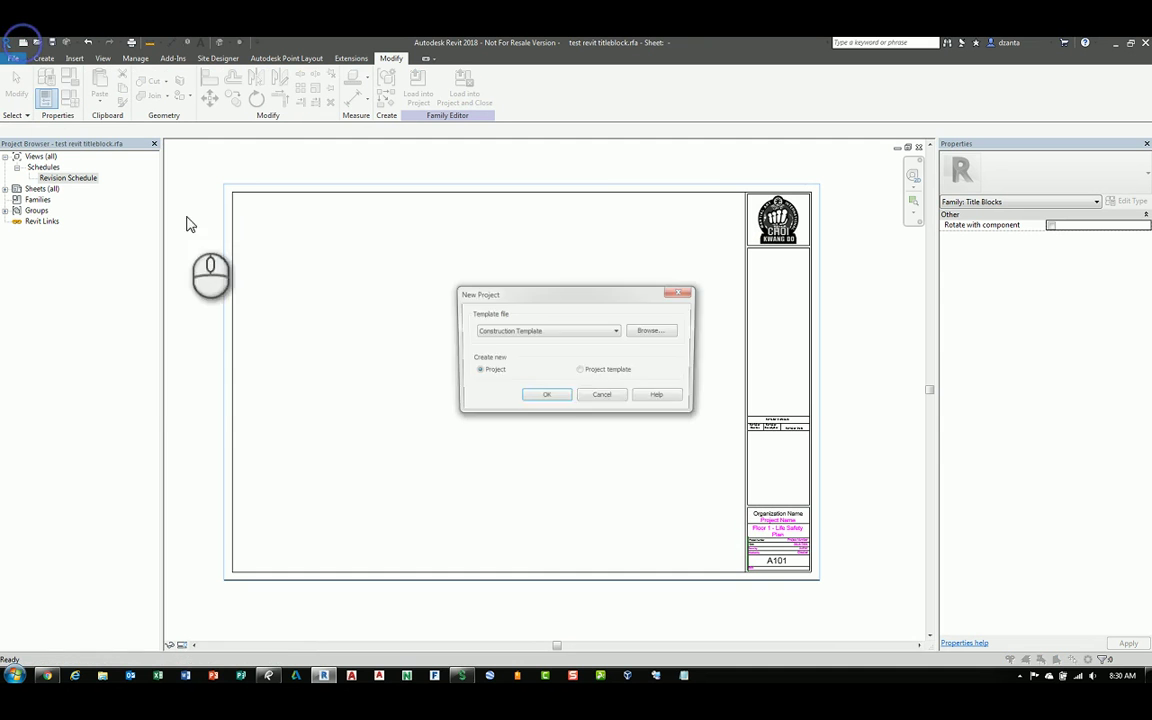
{"action": "left_click", "coordinate": [583, 342]}
{"action": "left_click", "coordinate": [525, 356]}
{"action": "left_click", "coordinate": [545, 397]}
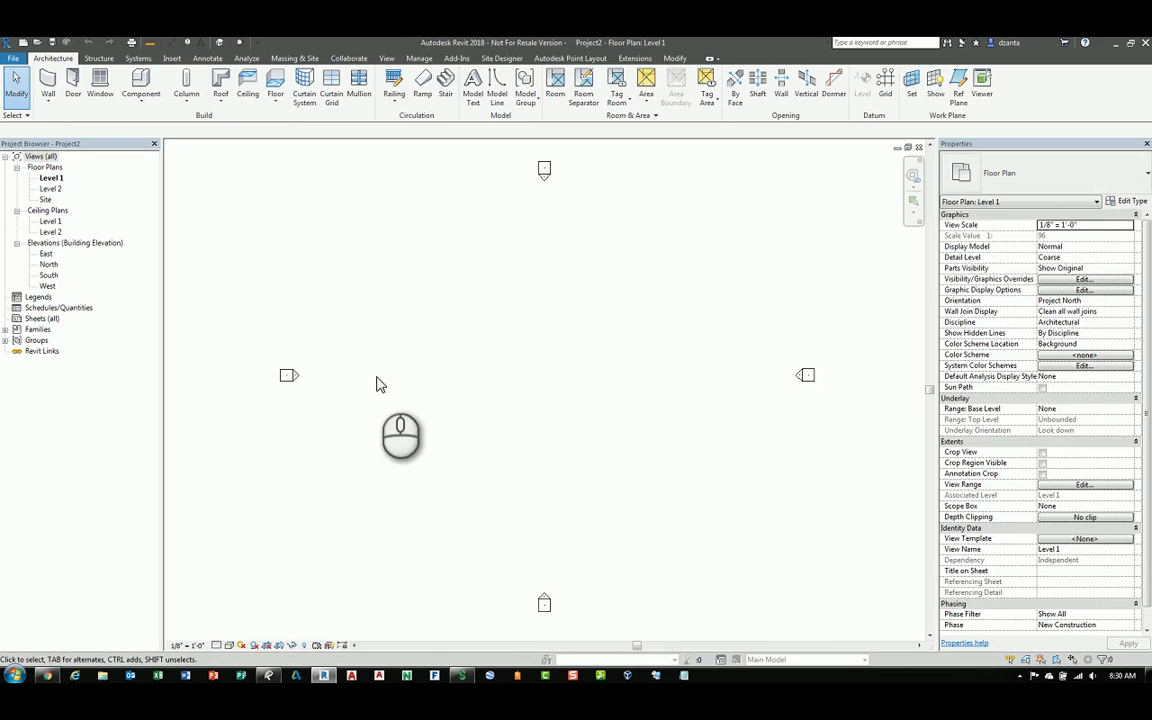
Load the title block family into the project and add a new sheet using test revit titleblock
{"action": "key", "text": "ctrl+Tab"}
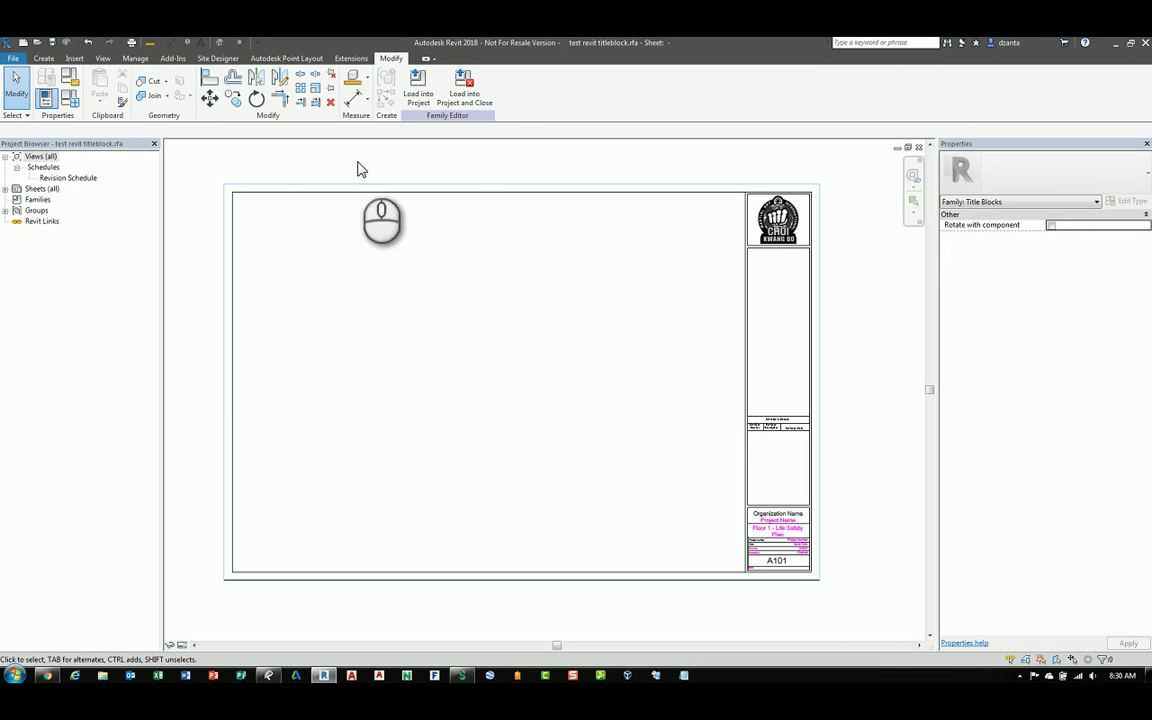
{"action": "left_click", "coordinate": [418, 88]}
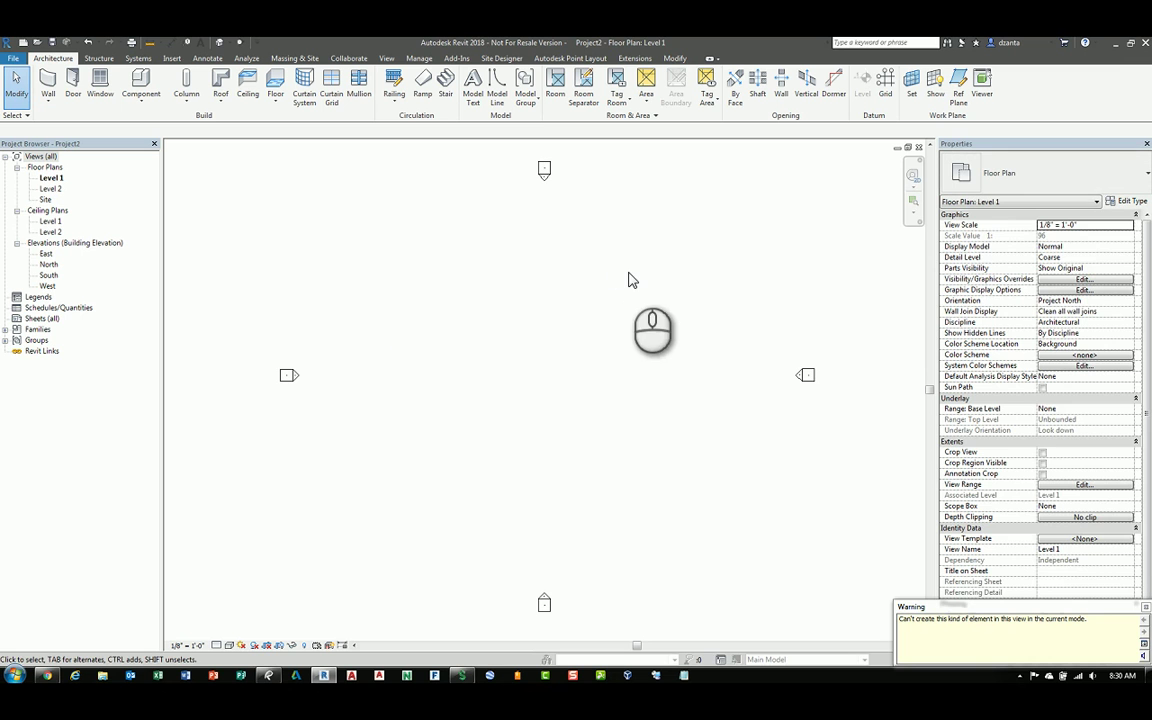
{"action": "right_click", "coordinate": [57, 320]}
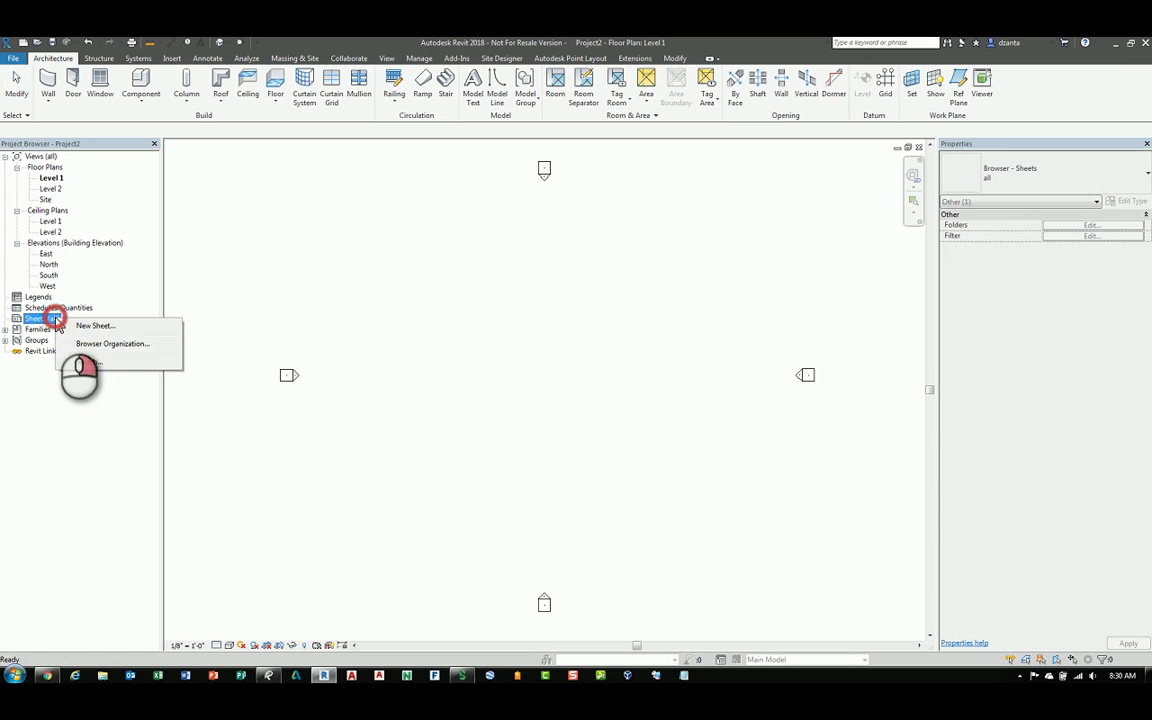
{"action": "left_click", "coordinate": [93, 326]}
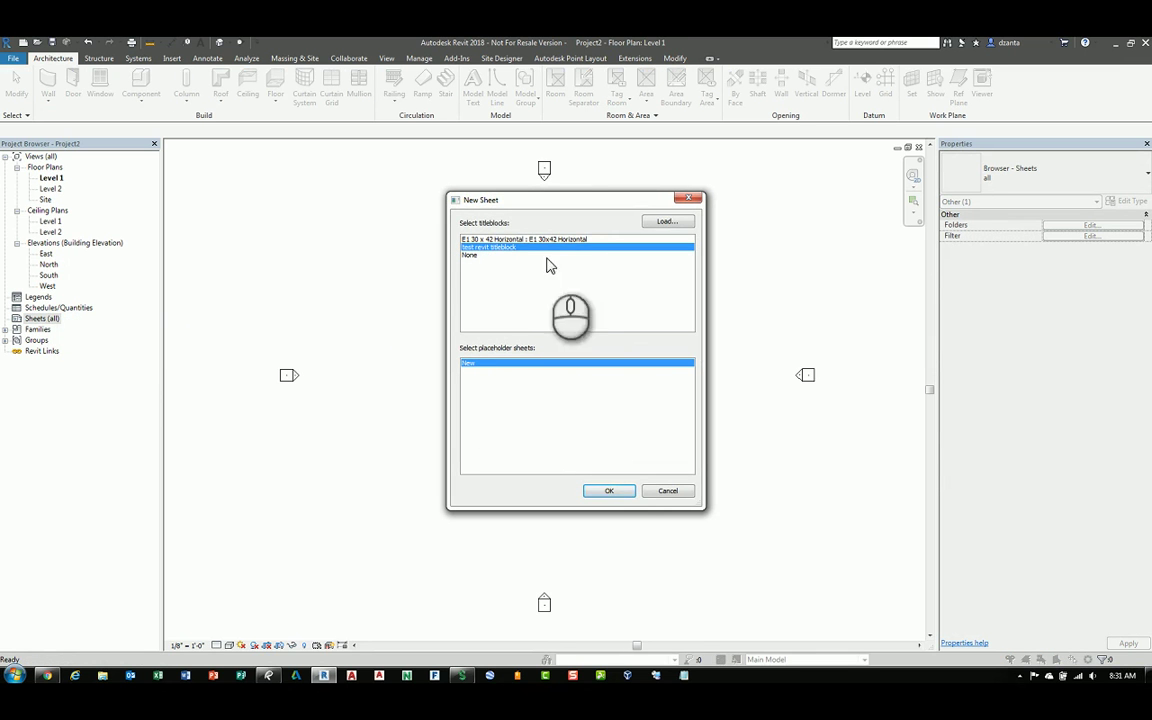
{"action": "left_click", "coordinate": [607, 490]}
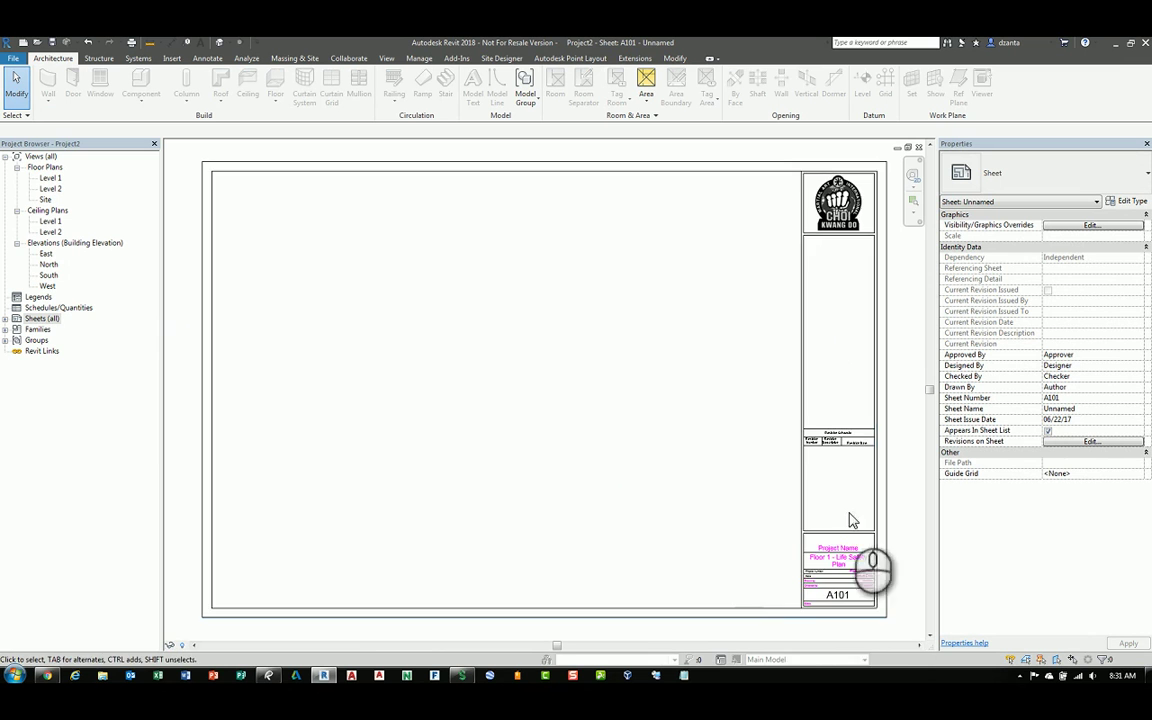
Zoom into the new sheet's title block and expand Sheets (all) to reveal A101 - Unnamed
{"action": "scroll", "coordinate": [884, 620], "scroll_direction": "up", "scroll_amount": 3}
{"action": "scroll", "coordinate": [884, 620], "scroll_direction": "up", "scroll_amount": 1}
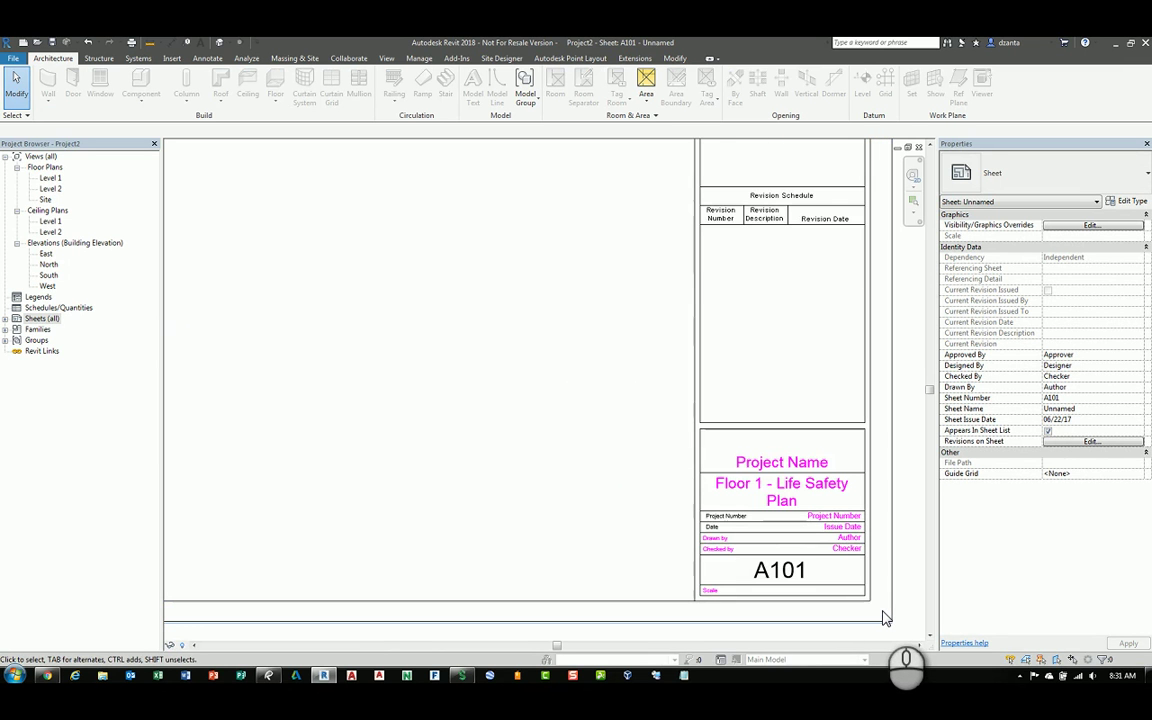
{"action": "scroll", "coordinate": [884, 620], "scroll_direction": "up", "scroll_amount": 4}
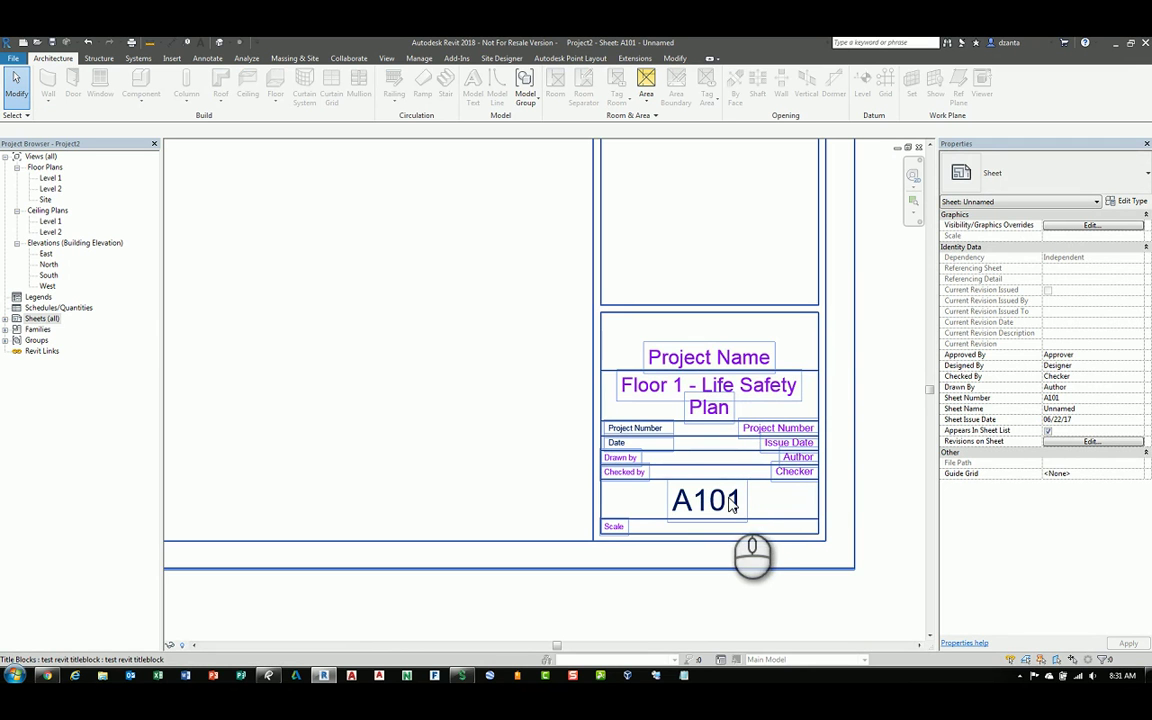
{"action": "left_click", "coordinate": [10, 318]}
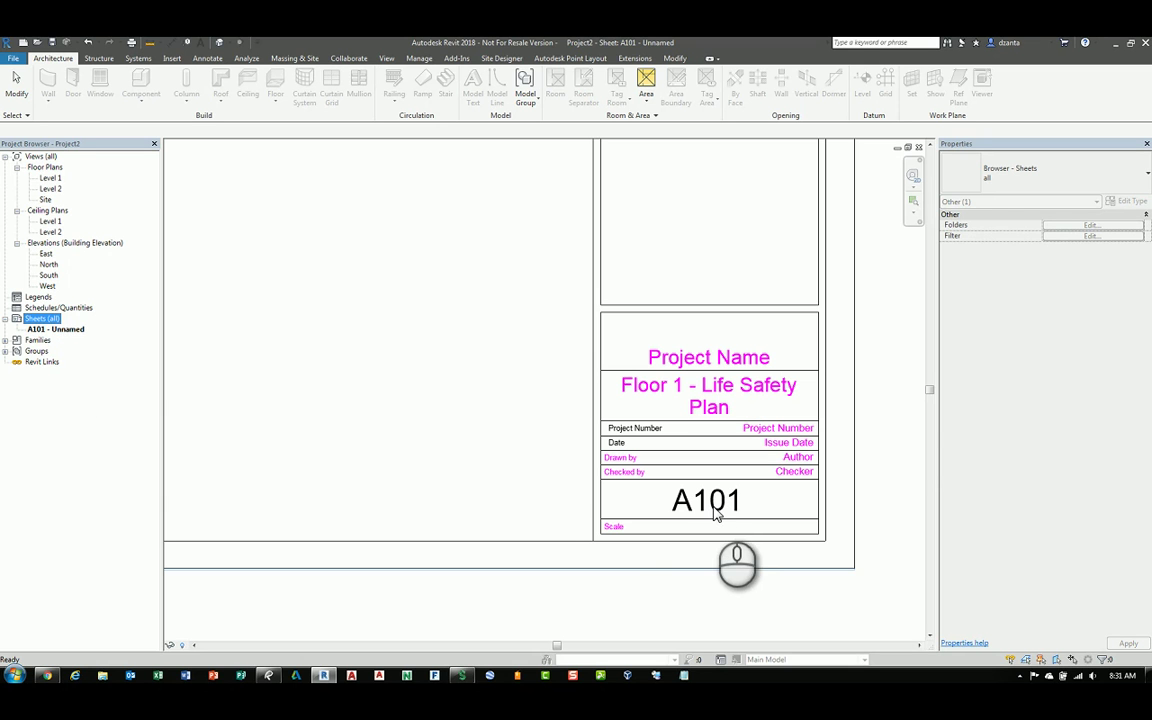
Rename sheet A101 to number A1, then zoom out to view the whole sheet
{"action": "left_click", "coordinate": [78, 330]}
{"action": "right_click", "coordinate": [82, 330]}
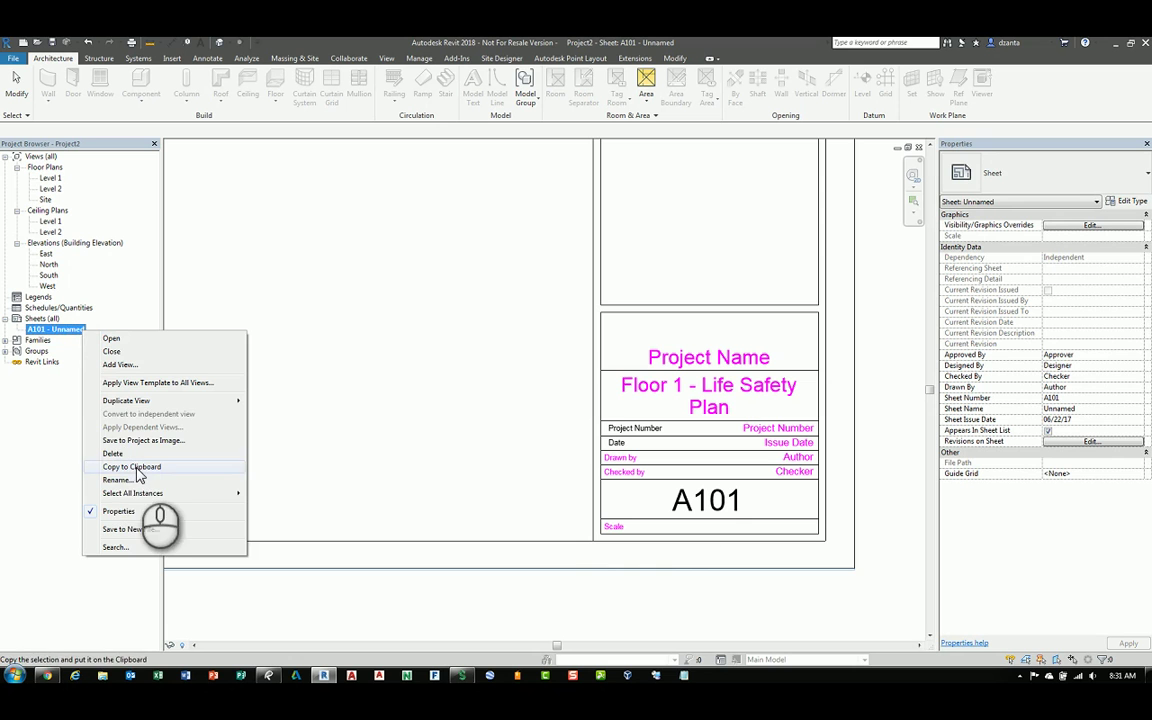
{"action": "left_click", "coordinate": [134, 480]}
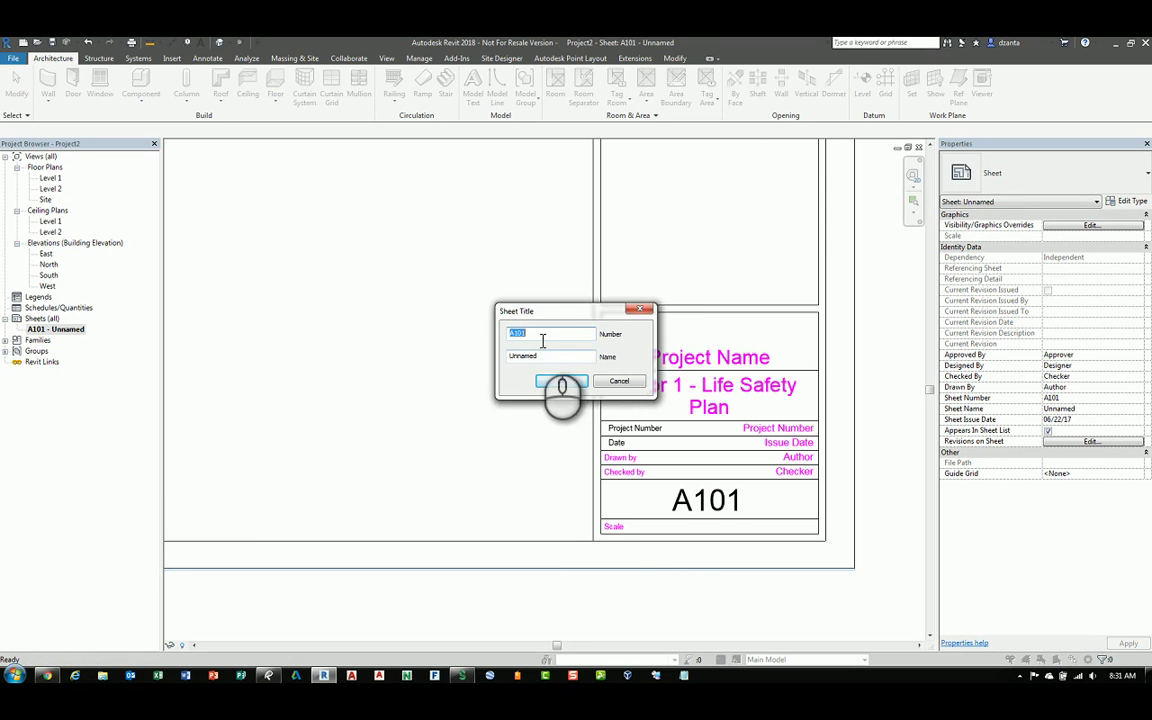
{"action": "double_click", "coordinate": [540, 339]}
{"action": "type", "text": "A1"}
{"action": "left_click", "coordinate": [560, 380]}
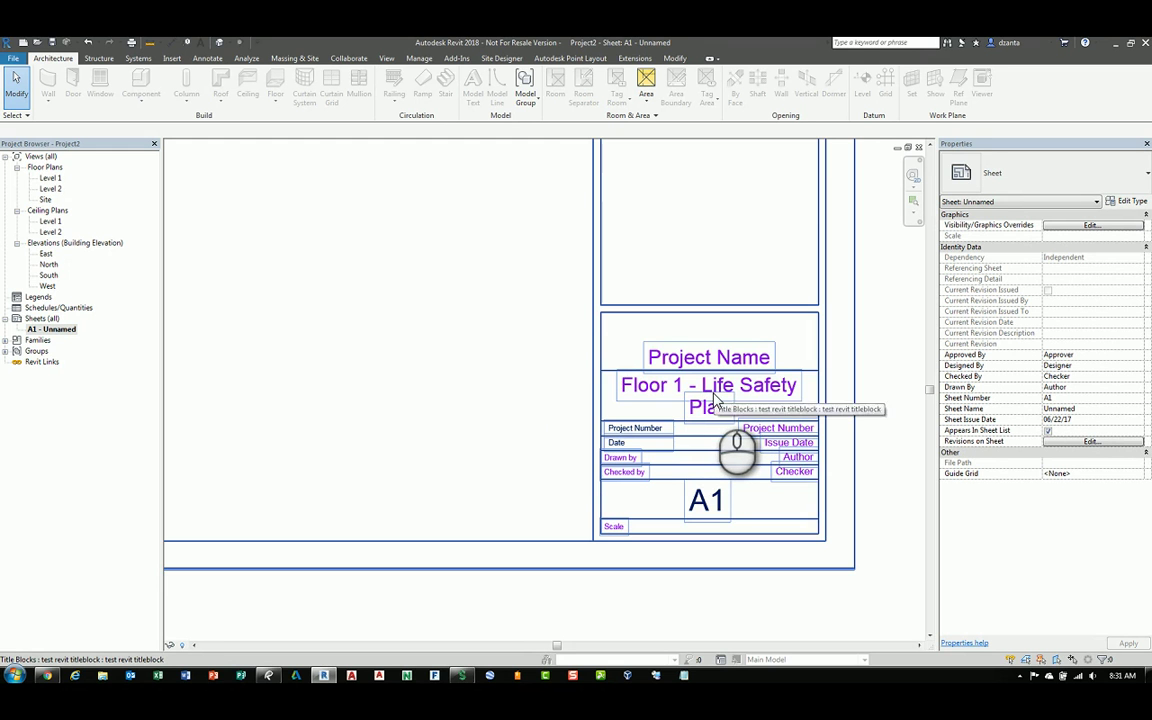
{"action": "scroll", "coordinate": [716, 400], "scroll_direction": "down", "scroll_amount": 4}
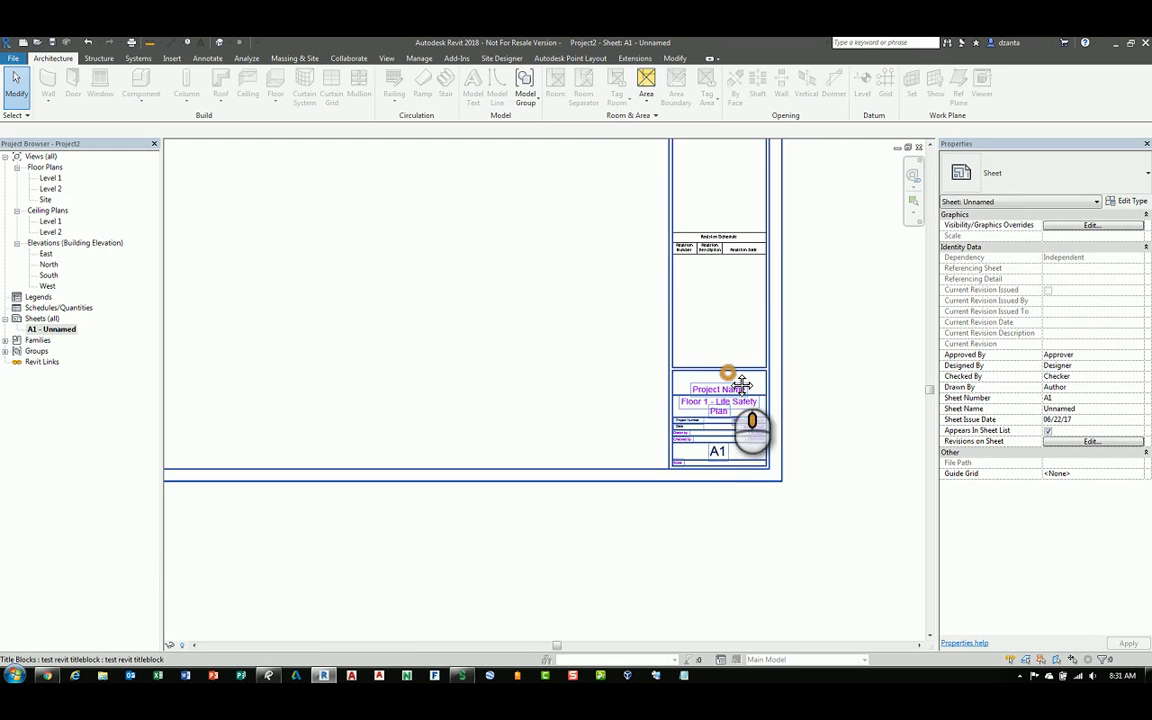
{"action": "middle_click_drag", "start_coordinate": [738, 434], "coordinate": [812, 531]}
{"action": "scroll", "coordinate": [650, 424], "scroll_direction": "down", "scroll_amount": 2}
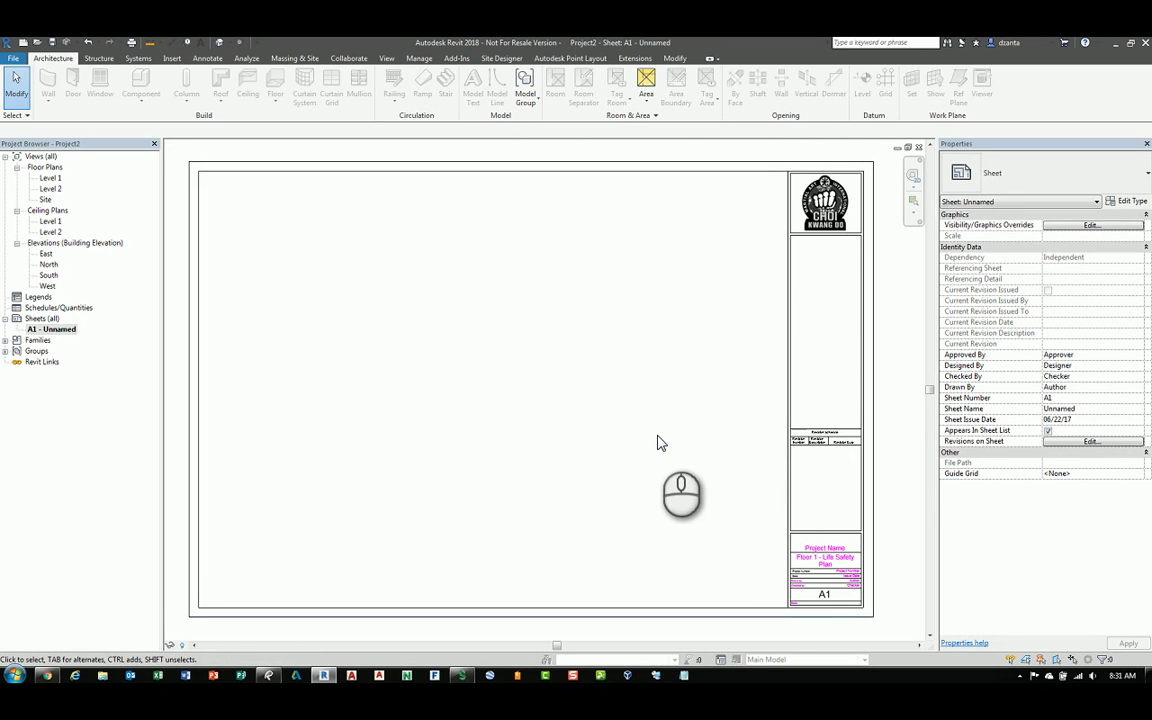